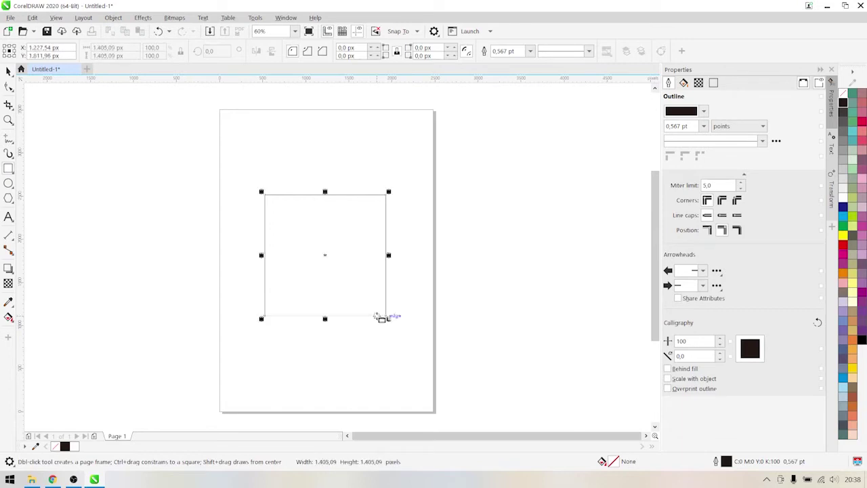
# Resize the square to 1080 px wide and high and centre it on the page
pyautogui.click(8, 71)
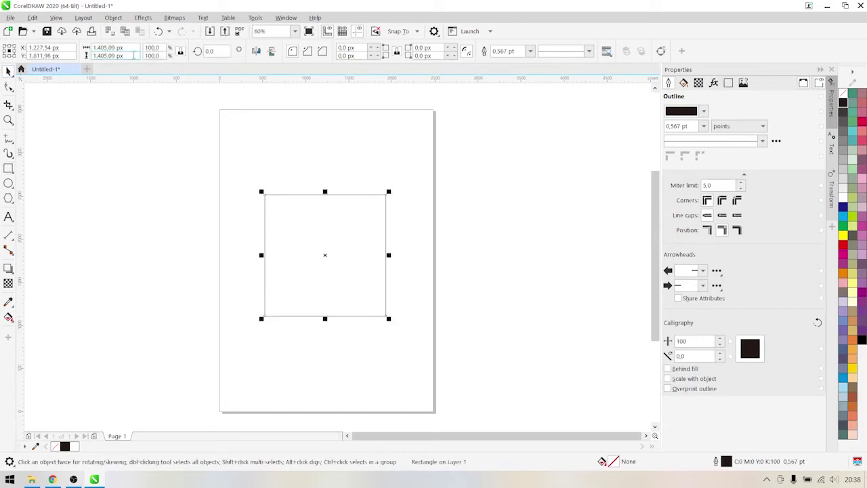
pyautogui.click(112, 48)
pyautogui.write('1000')
pyautogui.press('Return')
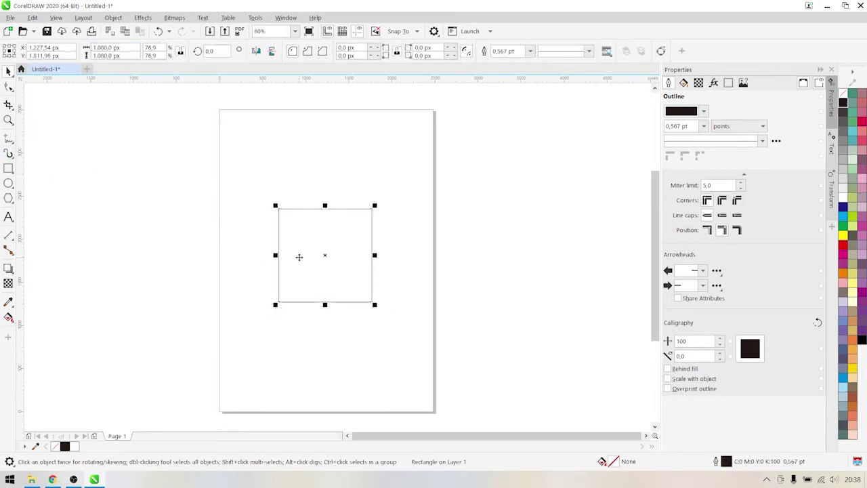
pyautogui.moveTo(299, 257); pyautogui.dragTo(300, 262)
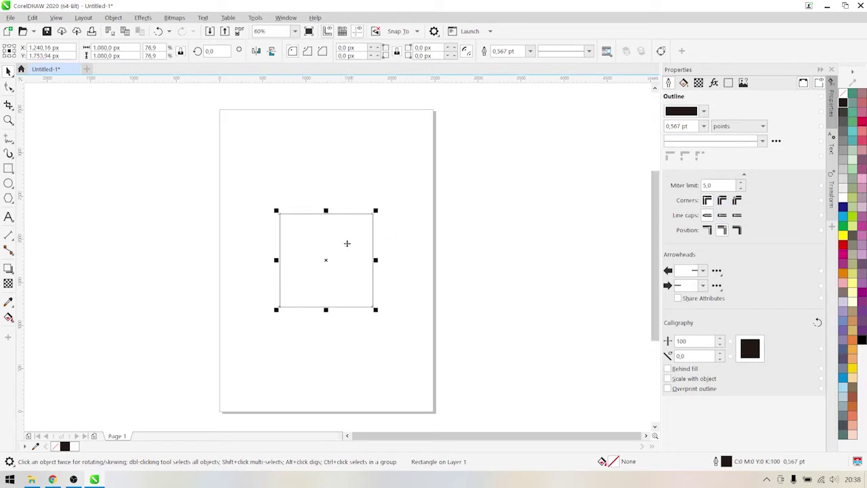
# Import the forest treetops photo from the file explorer into the drawing
pyautogui.click(31, 479)
pyautogui.click(248, 173)
pyautogui.moveTo(249, 175); pyautogui.dragTo(439, 354)
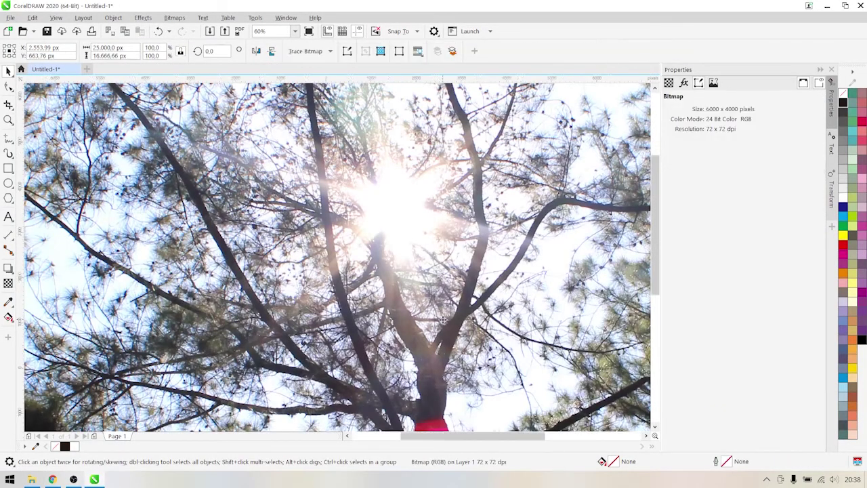
# Scale the forest photo down to about 2353 px wide and centre it on the page over the square
pyautogui.scroll(-3, 578, 230)
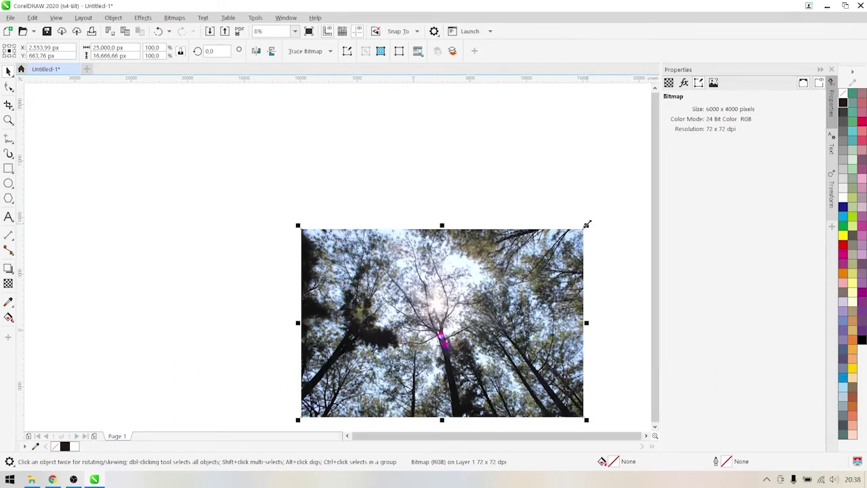
pyautogui.moveTo(587, 224); pyautogui.dragTo(476, 283)
pyautogui.scroll(4, 450, 313)
pyautogui.press('p')
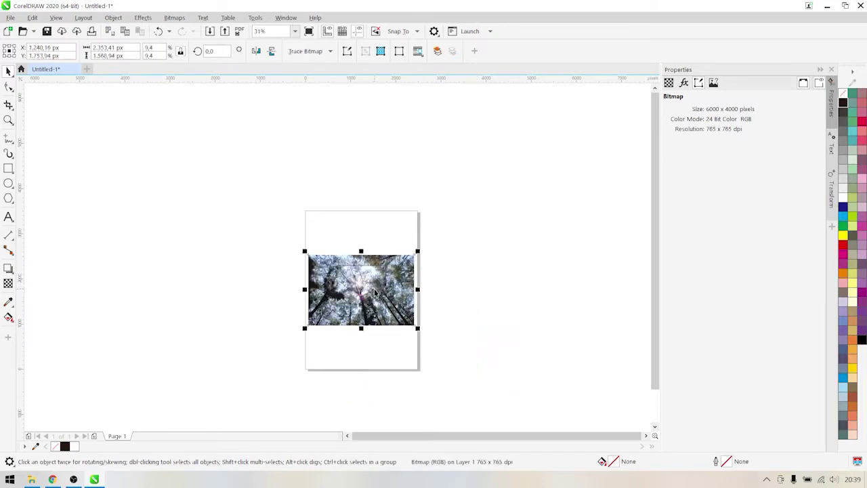
# Place the forest photo inside the square as a PowerClip
pyautogui.scroll(4, 380, 302)
pyautogui.scroll(-2, 376, 271)
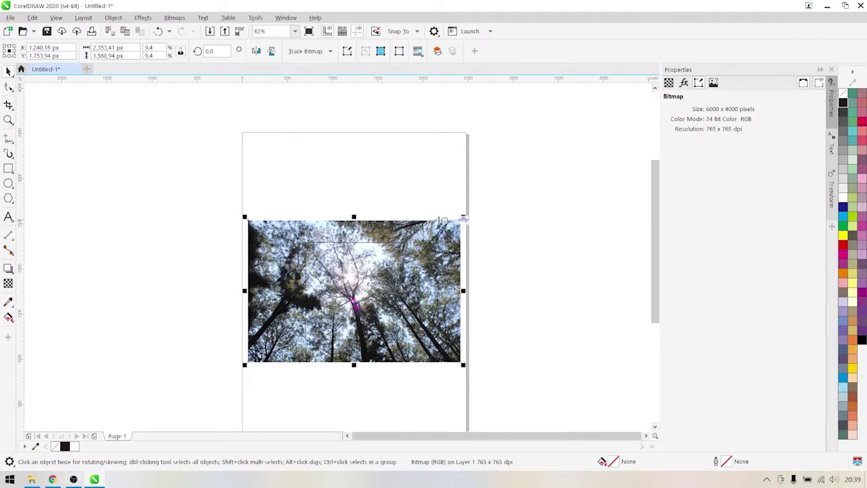
pyautogui.click(116, 19)
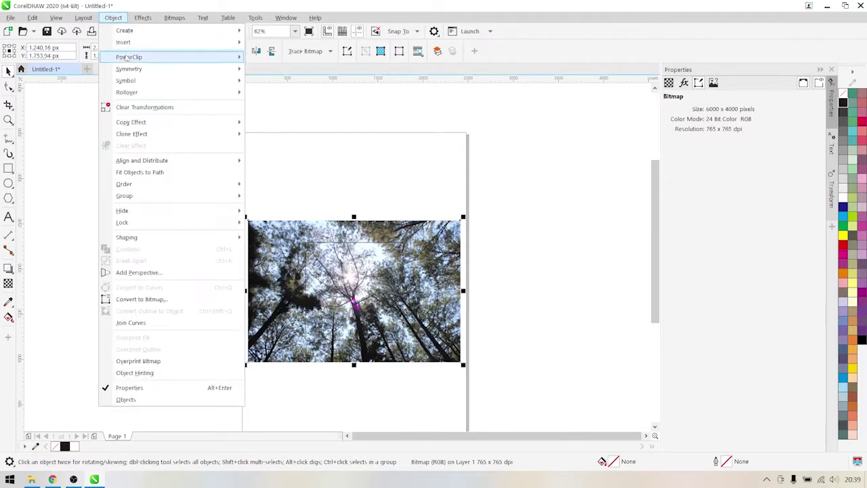
pyautogui.moveTo(129, 58)
pyautogui.click(251, 59)
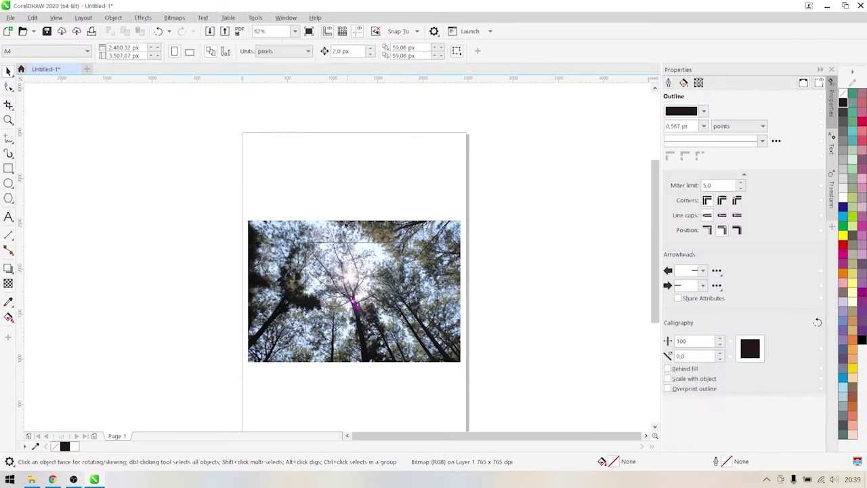
pyautogui.click(355, 295)
# Open the PowerClip contents for editing and scale the forest photo down to about 1721 px wide
pyautogui.scroll(2, 359, 307)
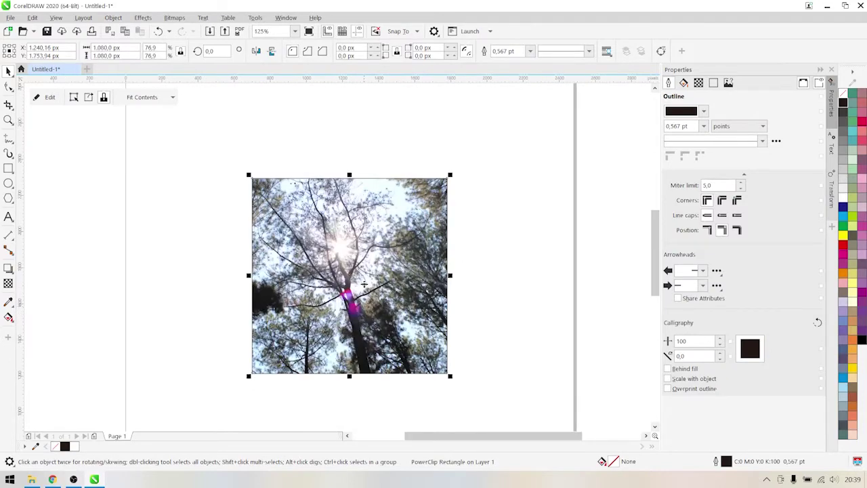
pyautogui.rightClick(363, 284)
pyautogui.click(383, 174)
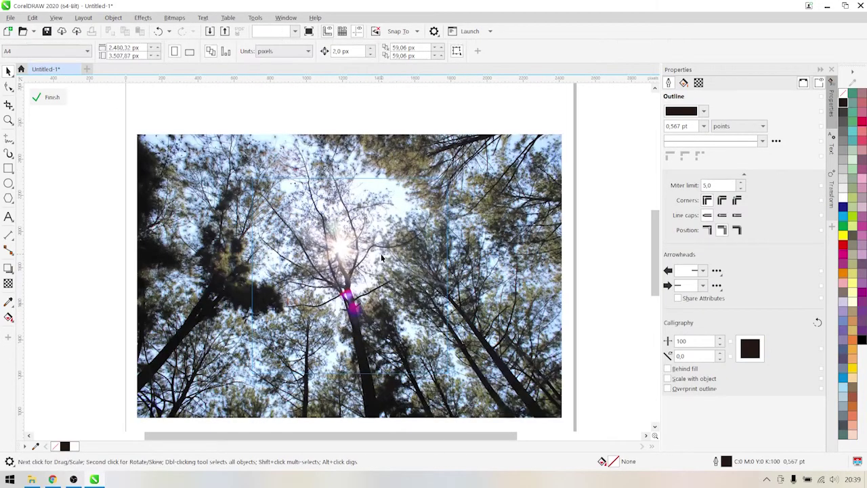
pyautogui.click(381, 253)
pyautogui.moveTo(565, 131); pyautogui.dragTo(508, 167)
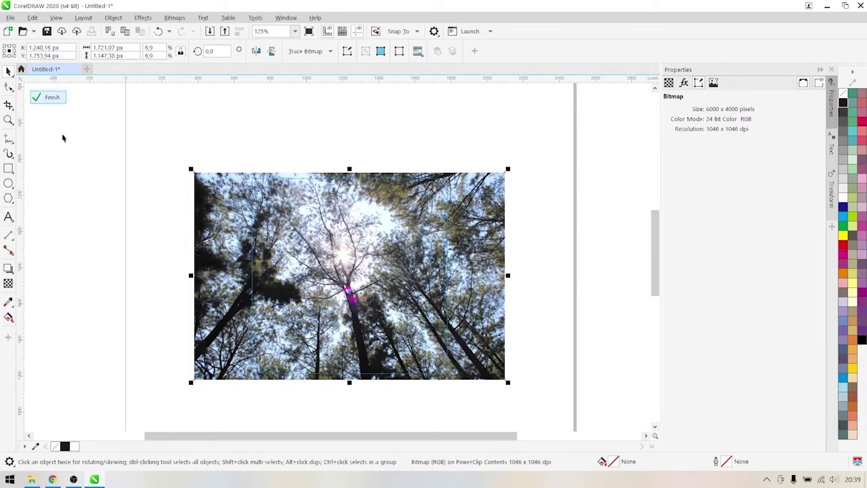
# Apply a uniform transparency of 60 to the clipped photo and finish editing the PowerClip
pyautogui.click(8, 284)
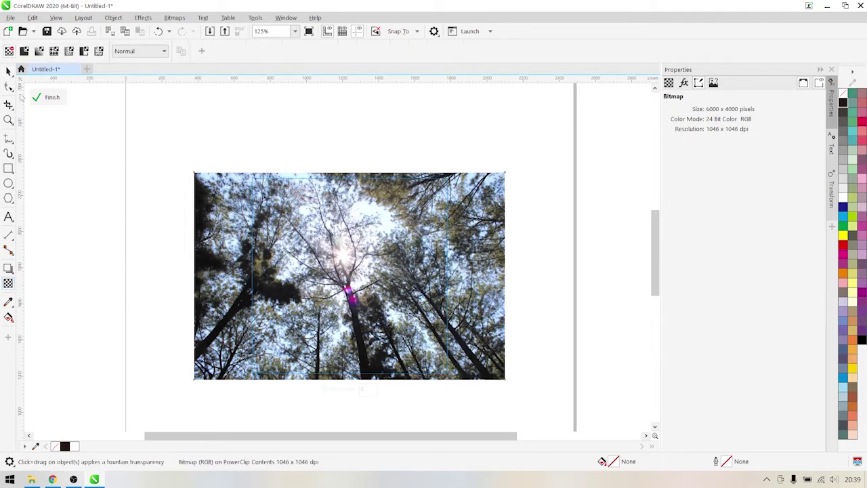
pyautogui.click(24, 51)
pyautogui.doubleClick(202, 50)
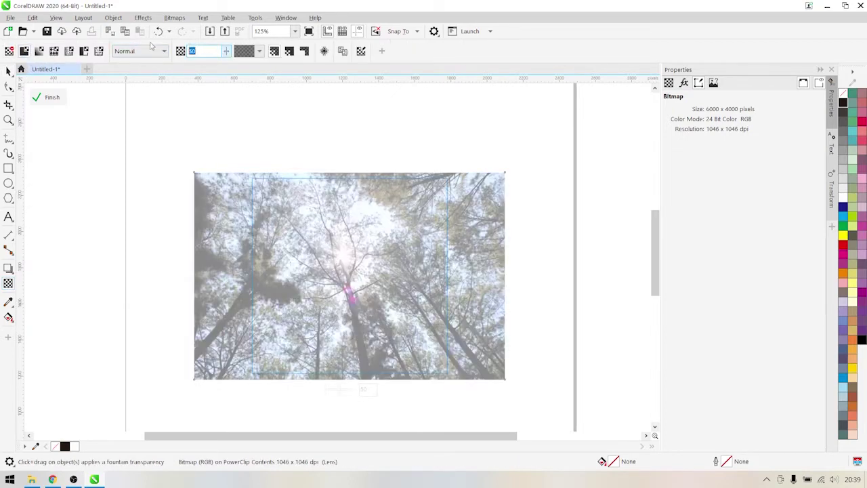
pyautogui.write('6')
pyautogui.press('Return')
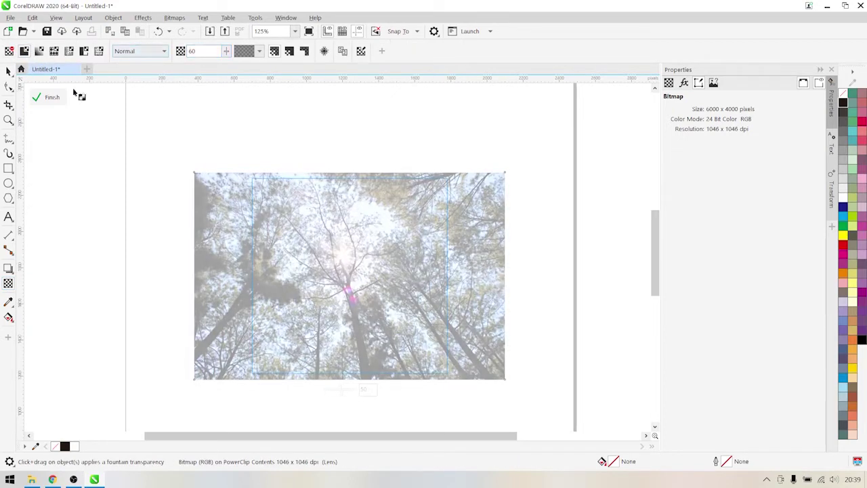
pyautogui.click(48, 97)
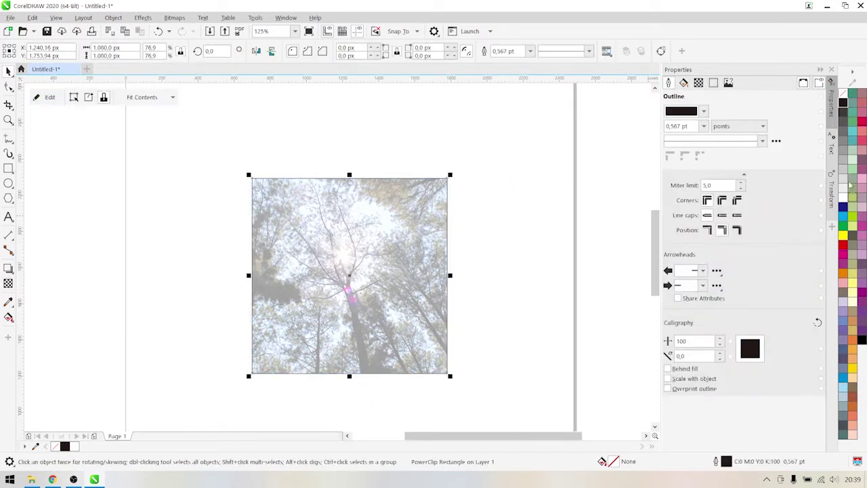
# Fill the PowerClip square with black and remove its outline
pyautogui.click(843, 98)
pyautogui.rightClick(844, 94)
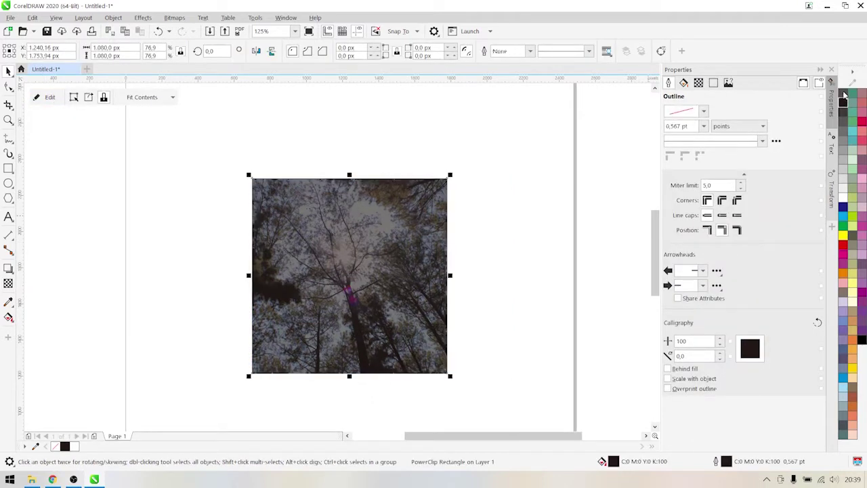
pyautogui.click(494, 201)
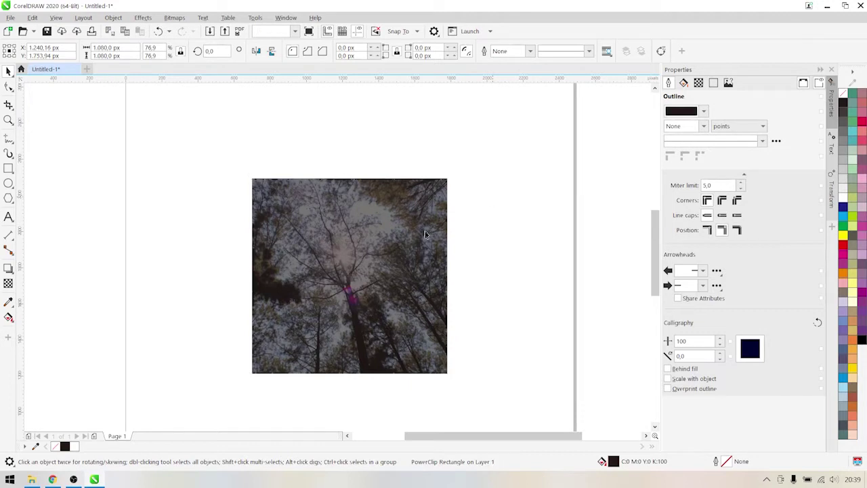
# Import the white logo image, scale it to about 150 px wide and place it in the square's upper-right area
pyautogui.click(31, 479)
pyautogui.moveTo(471, 153); pyautogui.dragTo(520, 237)
pyautogui.moveTo(579, 177); pyautogui.dragTo(510, 242)
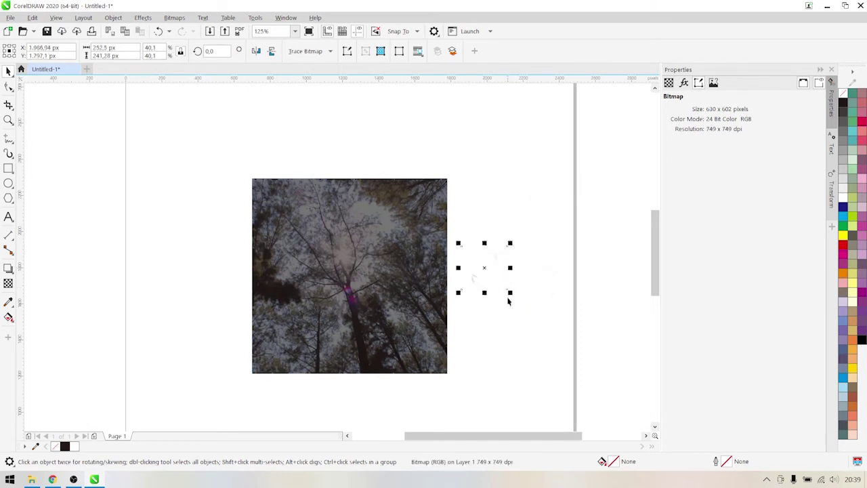
pyautogui.moveTo(510, 292); pyautogui.dragTo(421, 227)
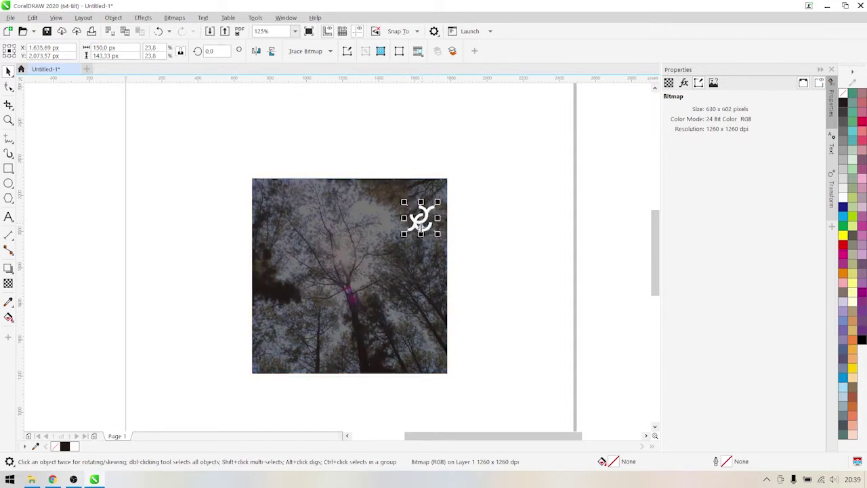
# Align the logo to the top and right edges of the square
pyautogui.keyDown('shift'); pyautogui.click(408, 259); pyautogui.keyUp('shift')
pyautogui.press('t')
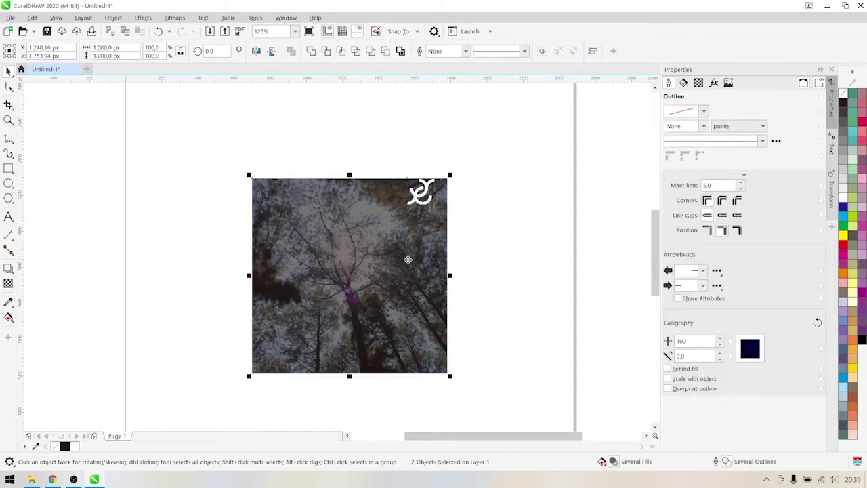
pyautogui.press('r')
pyautogui.click(511, 224)
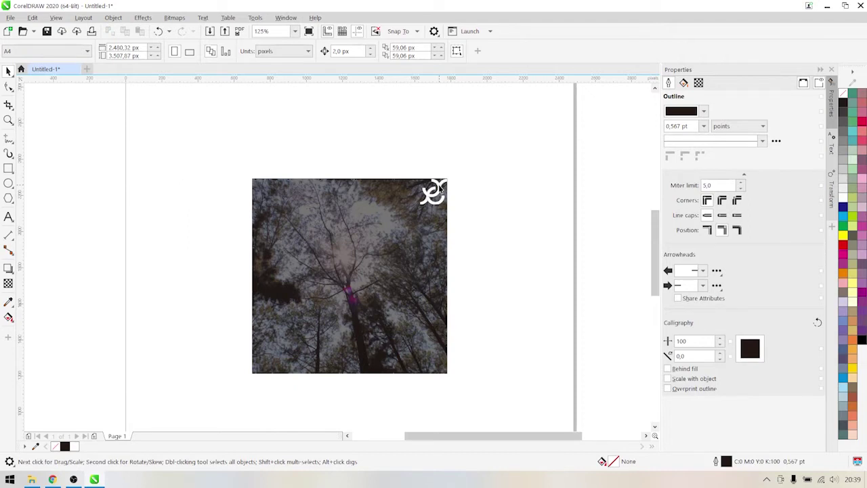
# Change the document units to centimeters and set the nudge distance to 0.1 cm
pyautogui.click(302, 52)
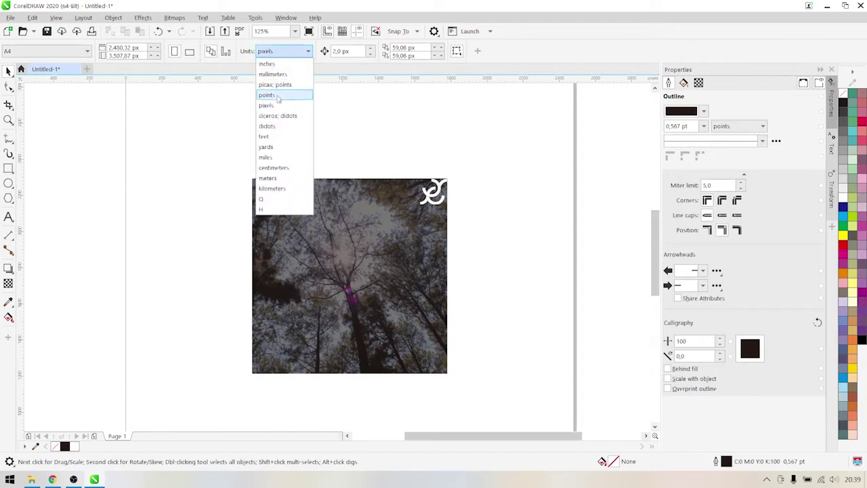
pyautogui.click(274, 168)
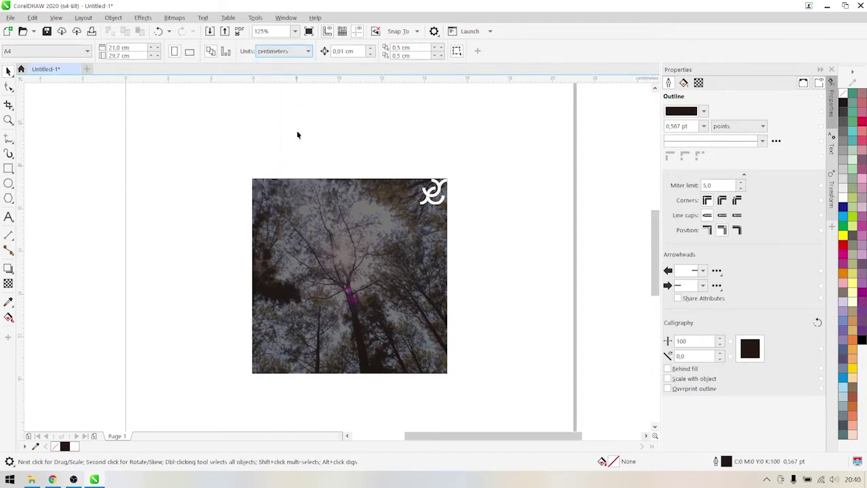
pyautogui.moveTo(338, 52); pyautogui.dragTo(362, 51)
pyautogui.write('1')
pyautogui.press('Return')
# Nudge the logo inward from the square's top-right corner and scale it down to about 1.02 cm wide
pyautogui.click(432, 203)
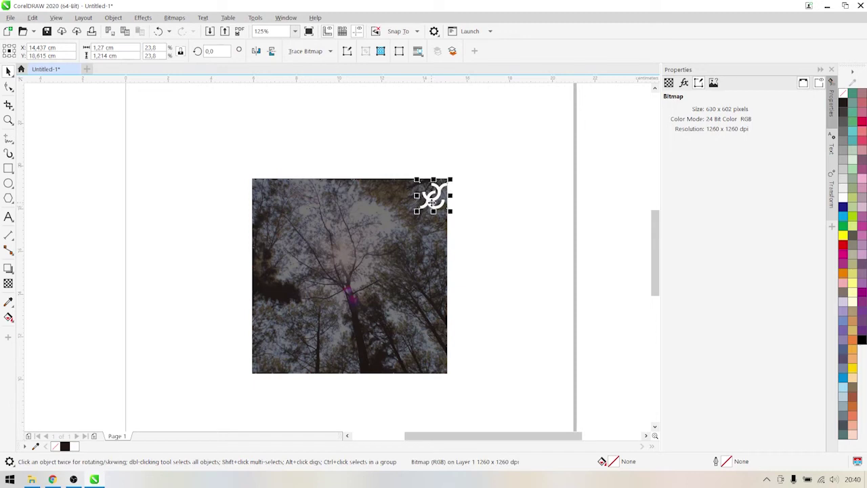
pyautogui.click(482, 189)
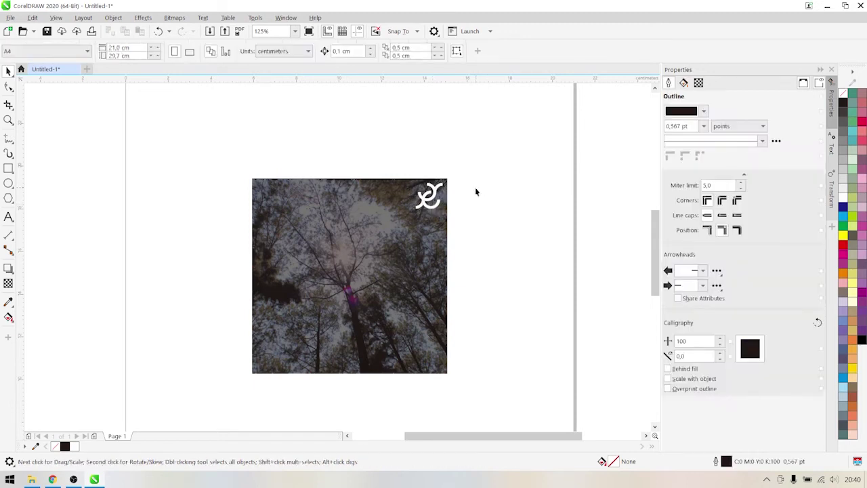
pyautogui.scroll(2, 420, 191)
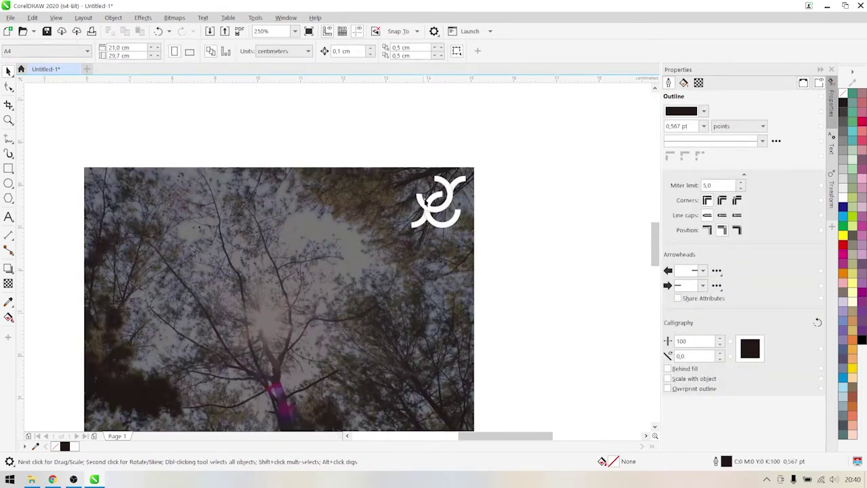
pyautogui.click(428, 217)
pyautogui.moveTo(411, 230); pyautogui.dragTo(423, 219)
pyautogui.click(527, 196)
pyautogui.scroll(-2, 528, 196)
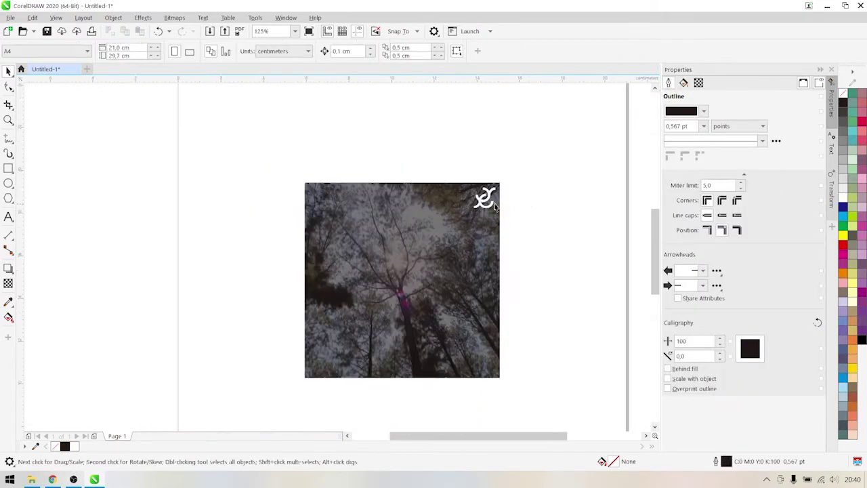
# Nudge the smaller logo further in from the square's top and right edges
pyautogui.click(490, 198)
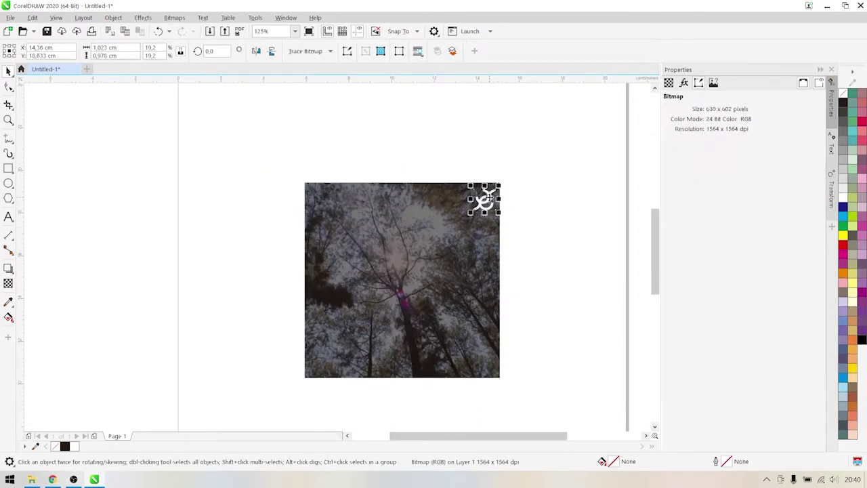
pyautogui.click(530, 189)
pyautogui.scroll(-2, 499, 209)
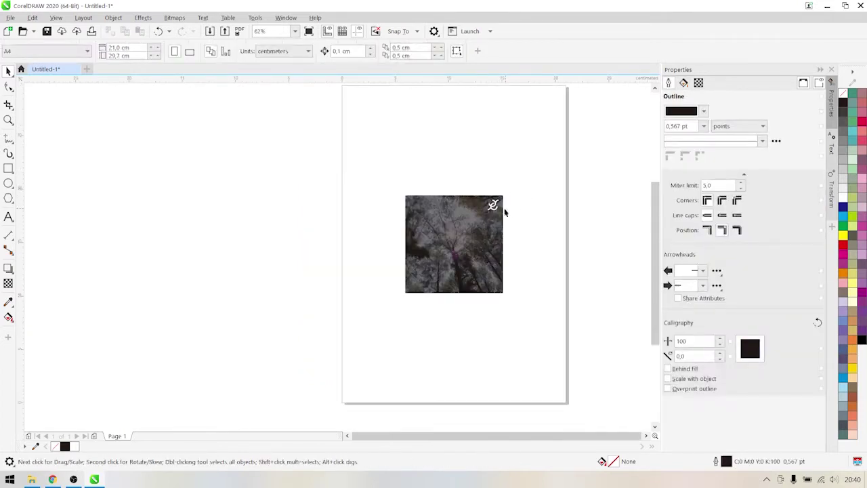
# Start an artistic text on the forest photo with the font set to Roboto Normal-Italic
pyautogui.scroll(2, 462, 238)
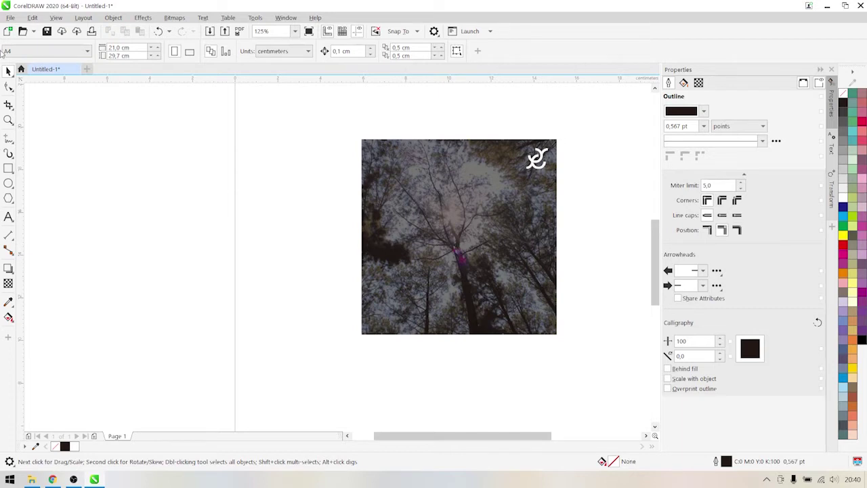
pyautogui.click(8, 216)
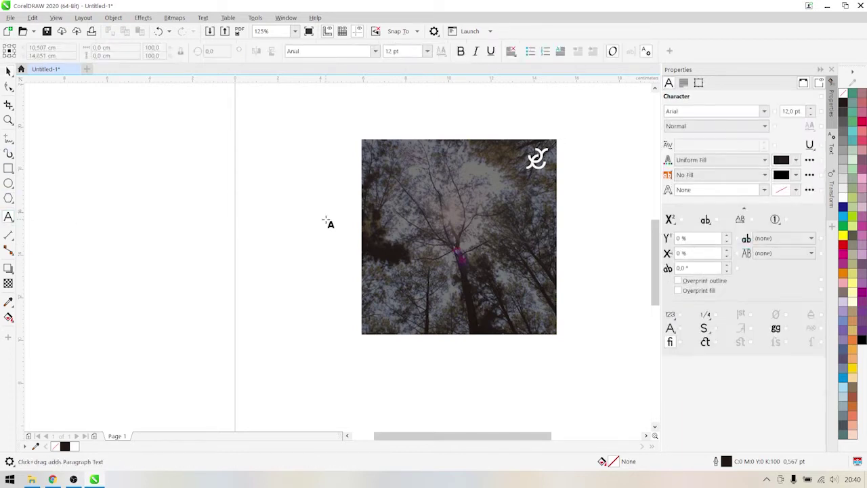
pyautogui.click(395, 211)
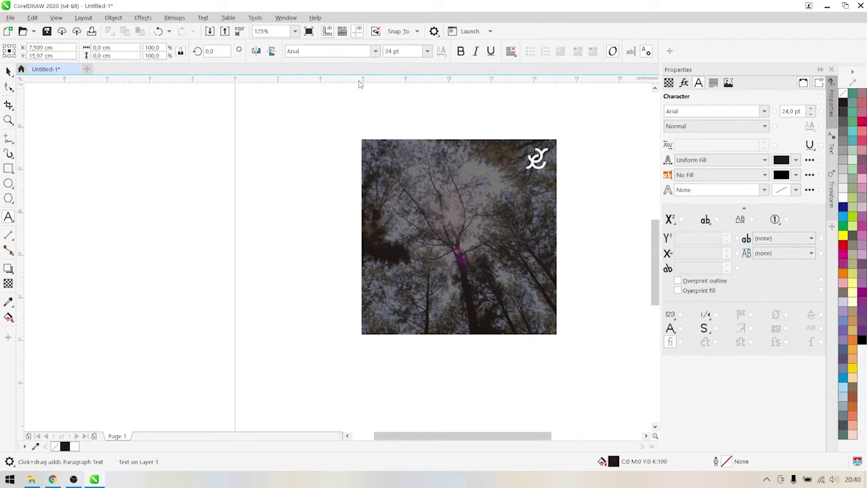
pyautogui.click(374, 54)
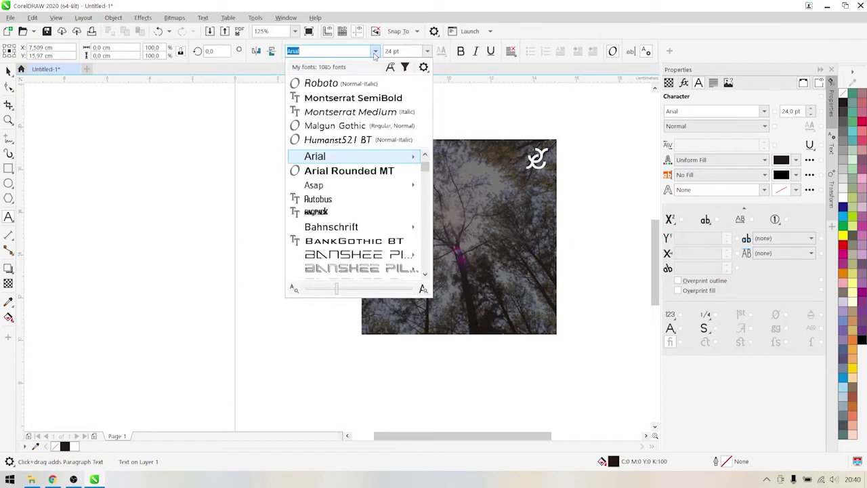
pyautogui.click(395, 151)
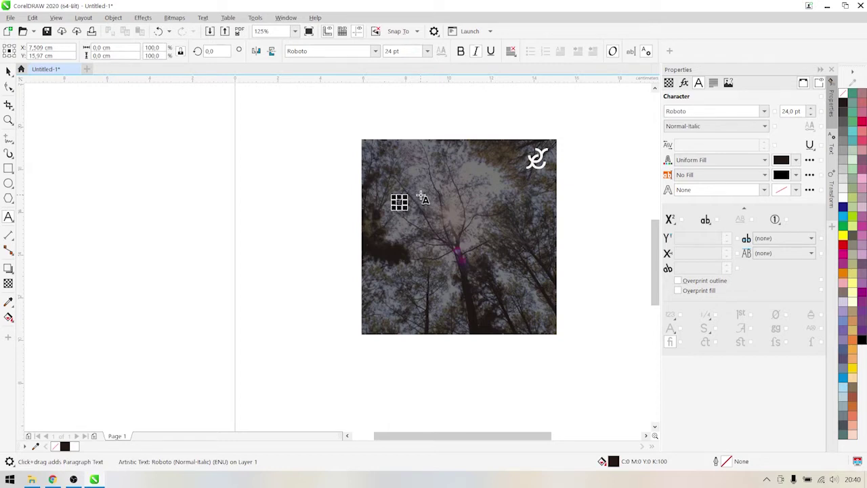
# Write “Jika tidak ada bahu untuk bersandar, selalu ada lantai untuk bersujud.” on two lines, with "- BJ Habibie _" below a blank line
pyautogui.write('"Jika tidak')
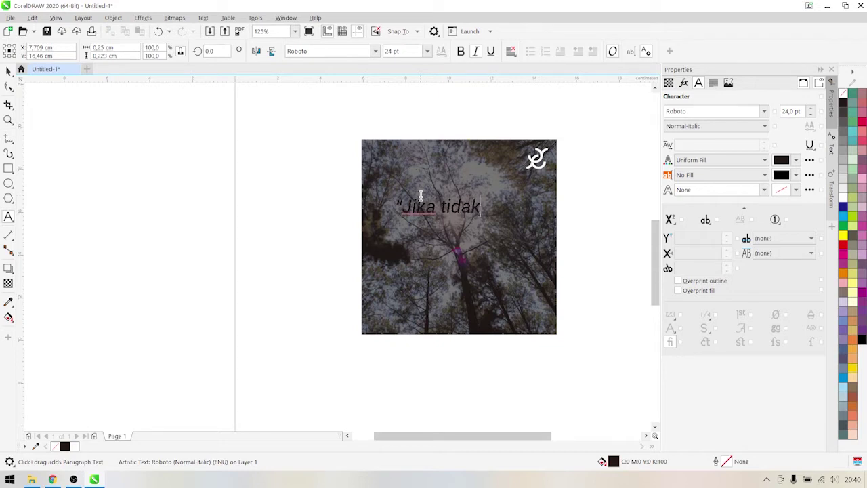
pyautogui.write(' ada bahu ')
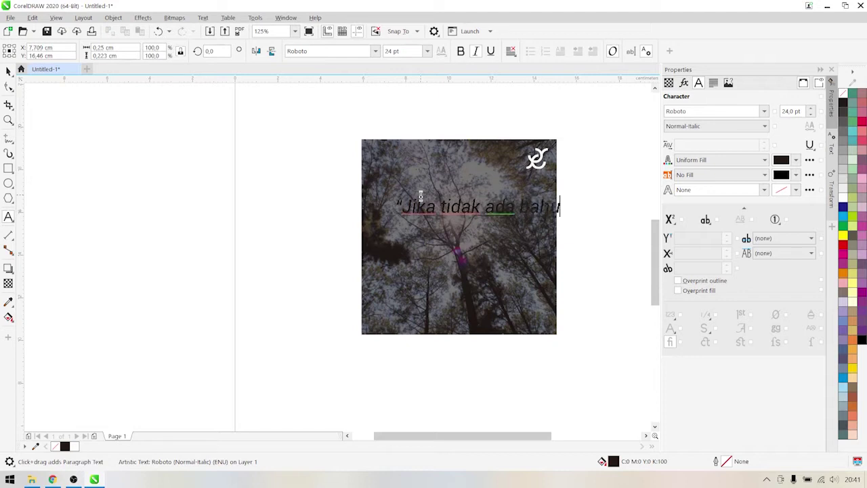
pyautogui.write('untuk')
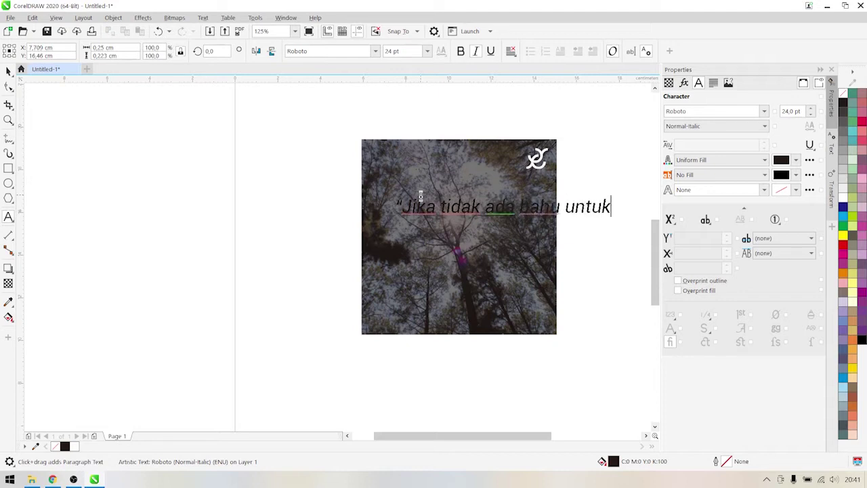
pyautogui.write(' bersandar, ')
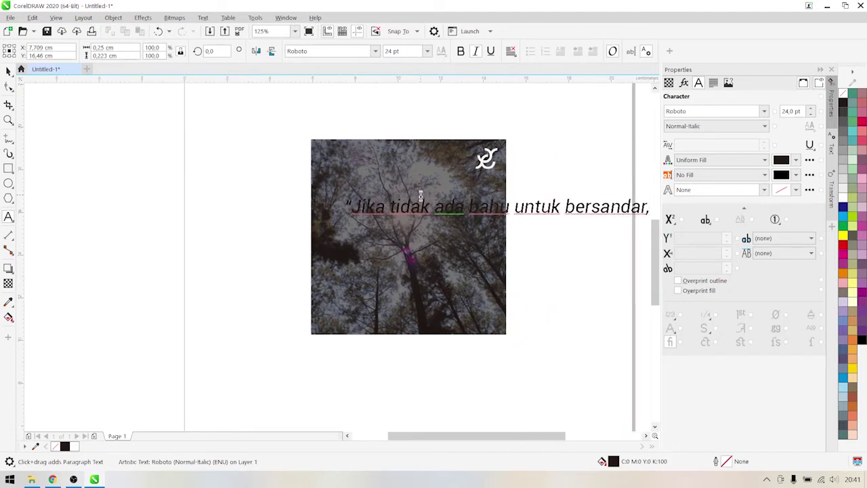
pyautogui.write('selalu ada')
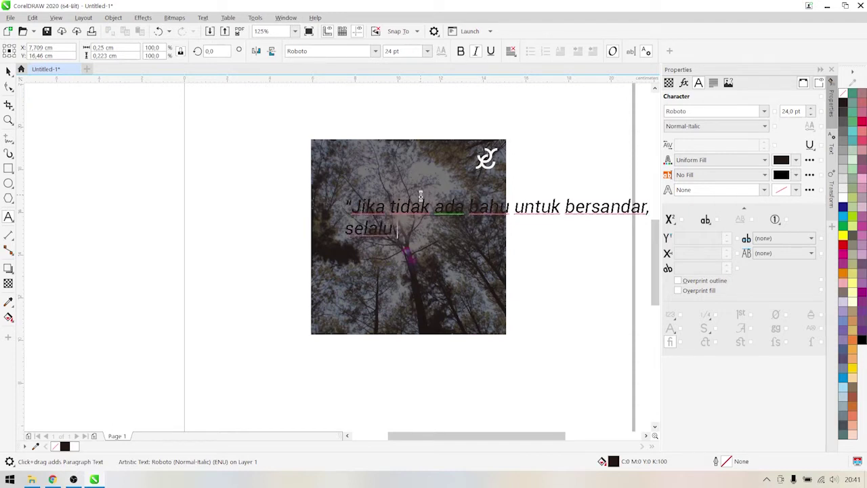
pyautogui.write(' lanta')
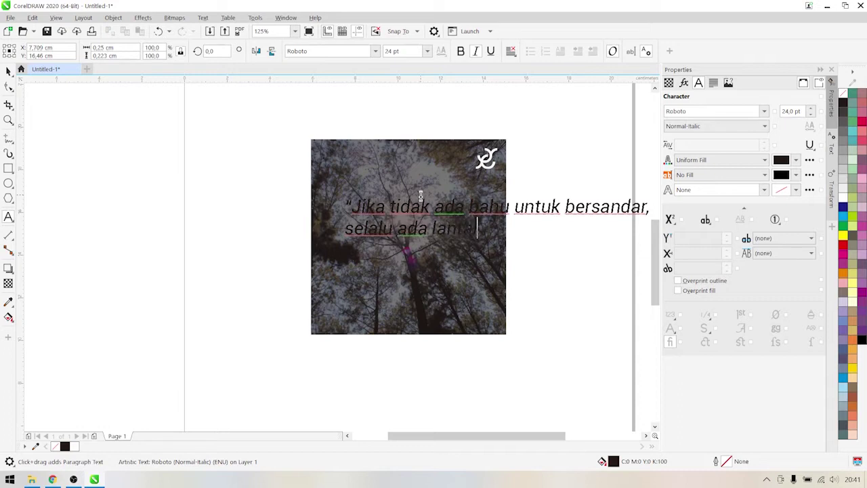
pyautogui.write('i untuk ber')
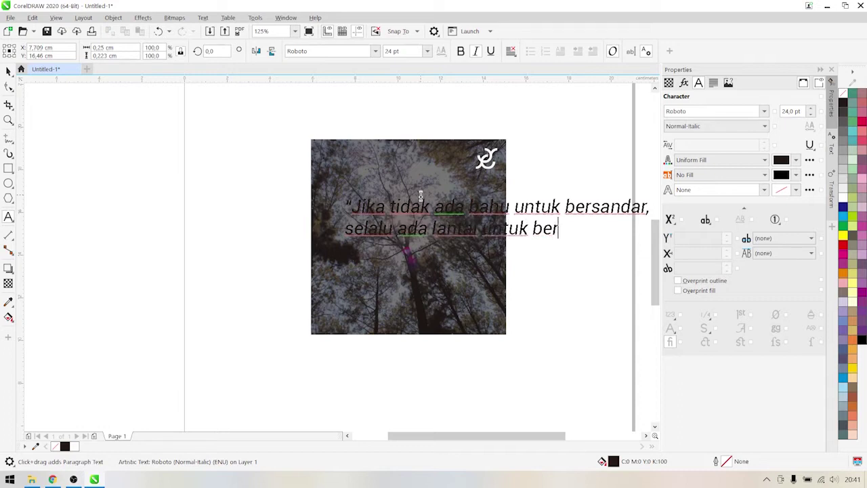
pyautogui.write('sujud')
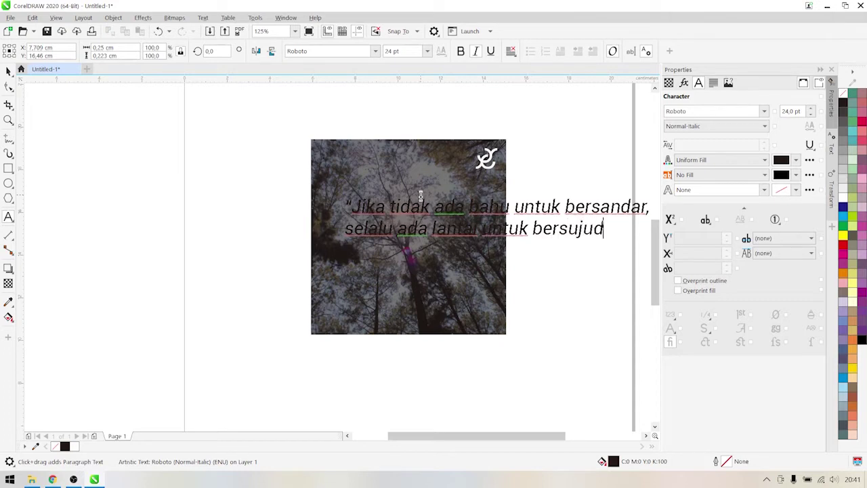
pyautogui.write('."')
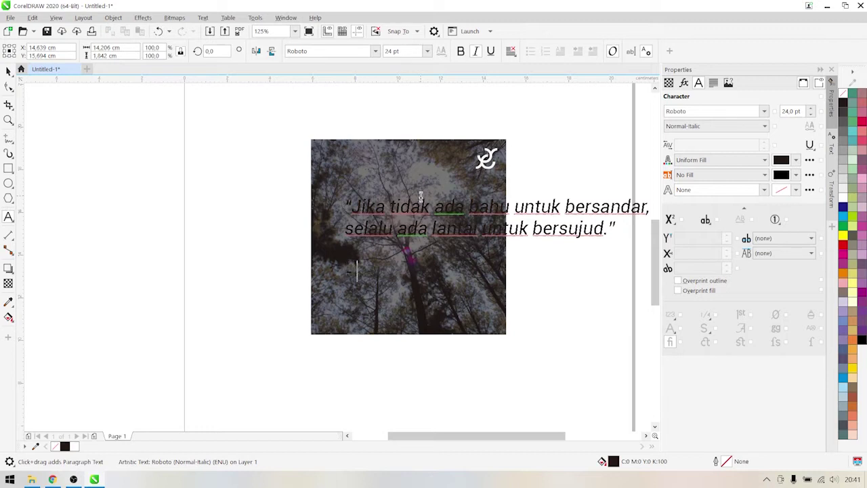
pyautogui.write('BJ Habibie')
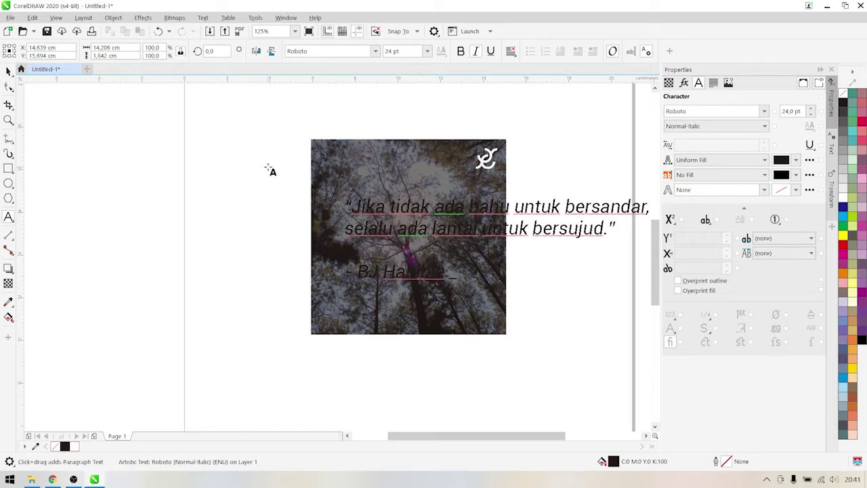
# Color the entire quote text white and center-align its lines
pyautogui.hotkey('ctrl', 'a')
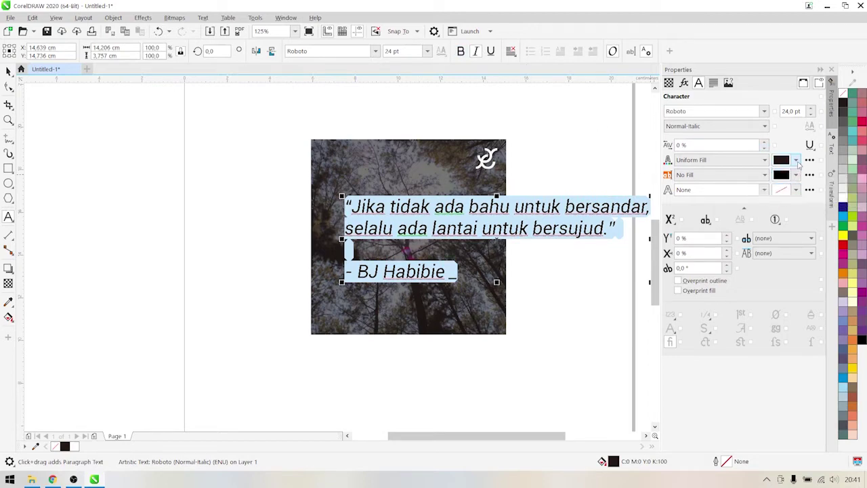
pyautogui.click(797, 161)
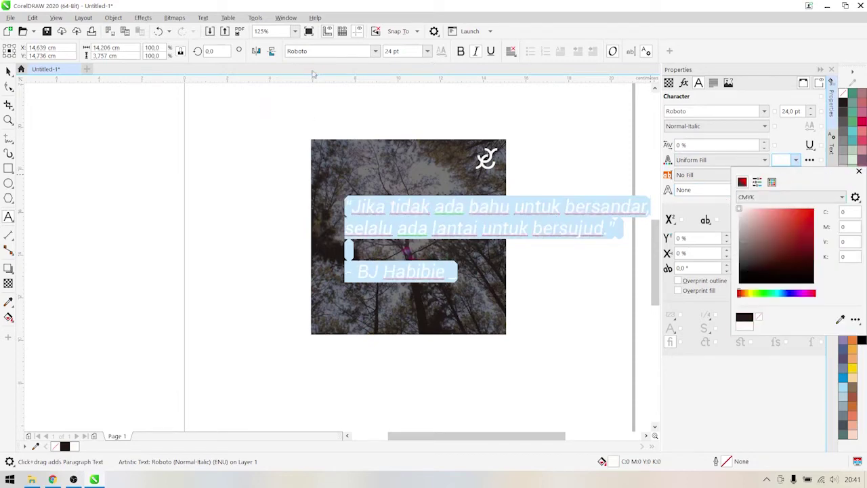
pyautogui.click(500, 59)
pyautogui.click(512, 52)
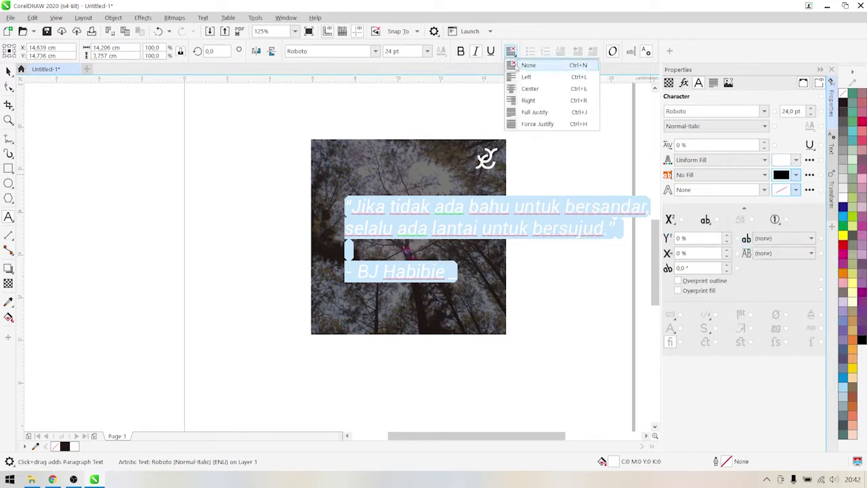
pyautogui.click(530, 88)
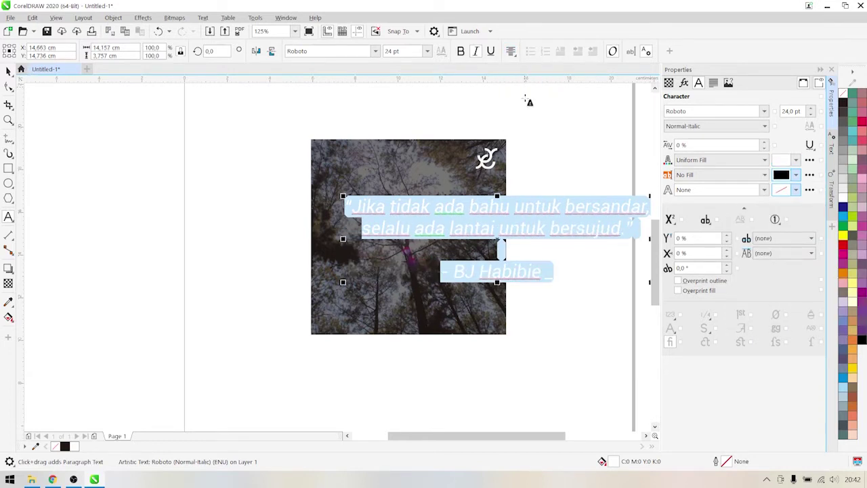
# Scale the quote text down to about 8.24 cm wide and move it inside the photo square
pyautogui.click(9, 71)
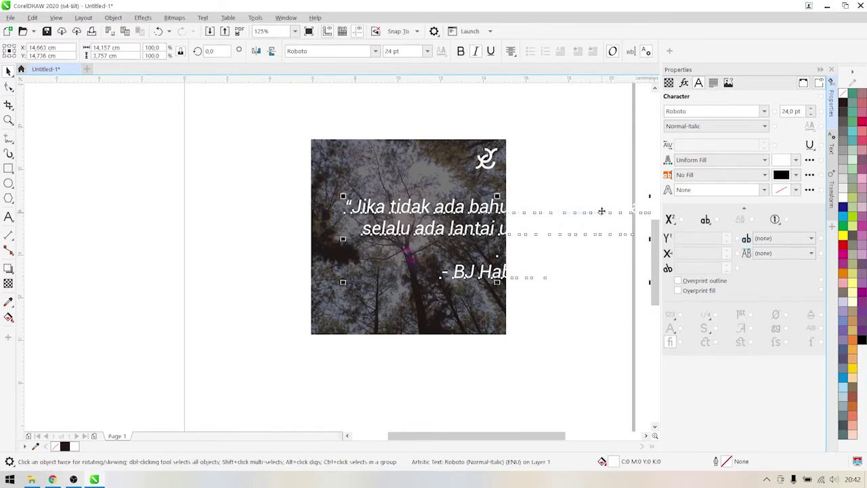
pyautogui.moveTo(602, 208); pyautogui.dragTo(574, 204)
pyautogui.moveTo(624, 276); pyautogui.dragTo(499, 273)
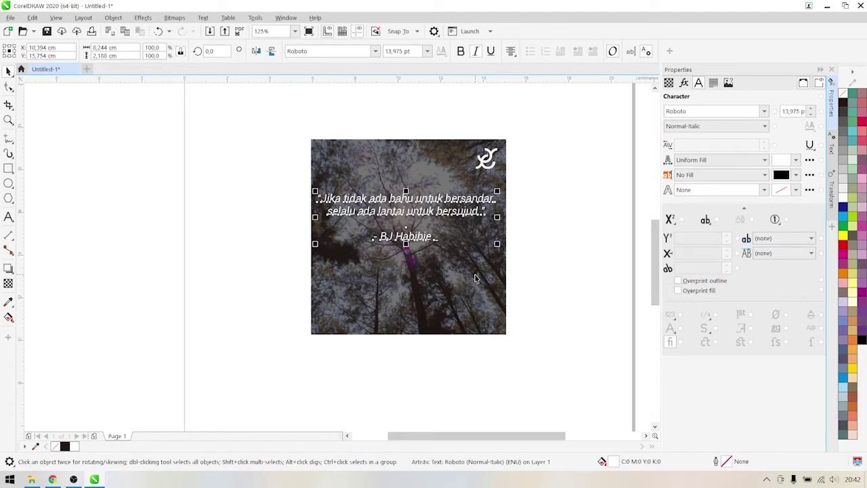
# Center the quote text on the photo square and nudge it up by 0.4 cm
pyautogui.click(429, 222)
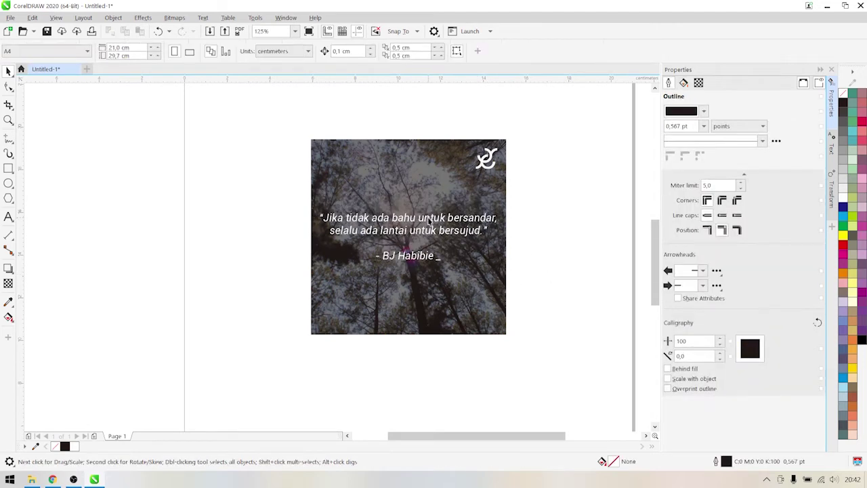
pyautogui.press('Up')
pyautogui.press('Up')
pyautogui.press('Up')
pyautogui.press('Up')
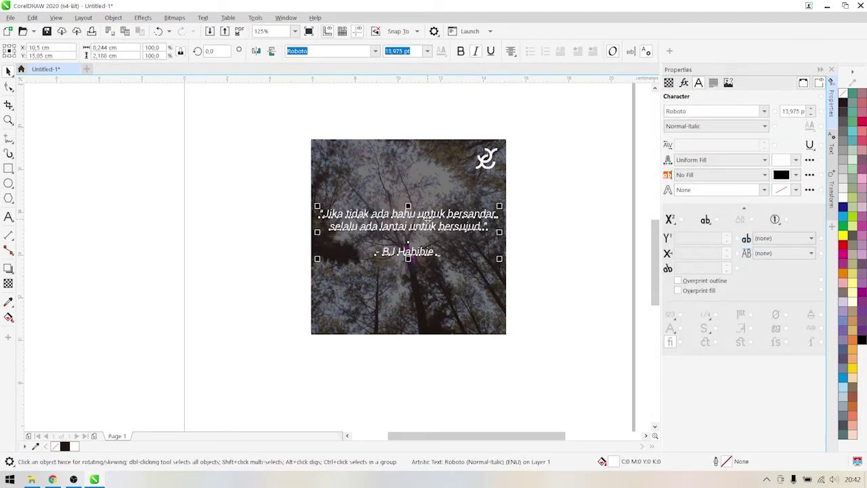
pyautogui.click(546, 225)
# Replace the underscore at the end of the BJ Habibie attribution line with a hyphen
pyautogui.scroll(2, 402, 249)
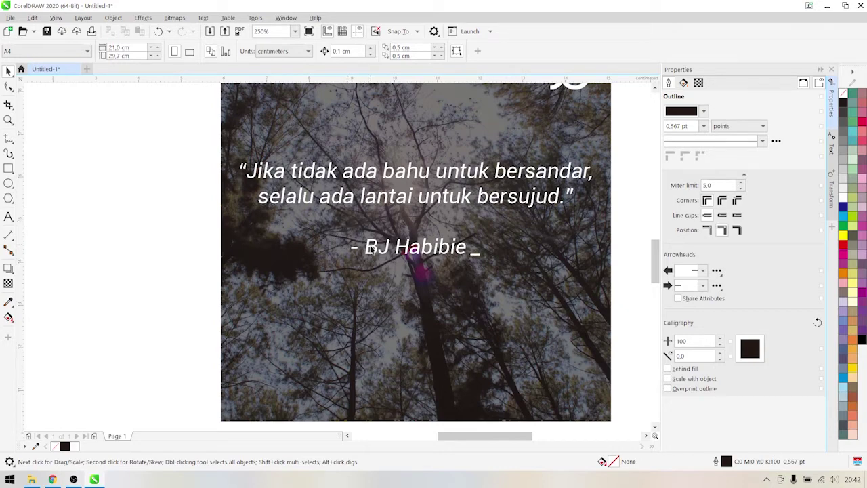
pyautogui.doubleClick(371, 249)
pyautogui.click(353, 248)
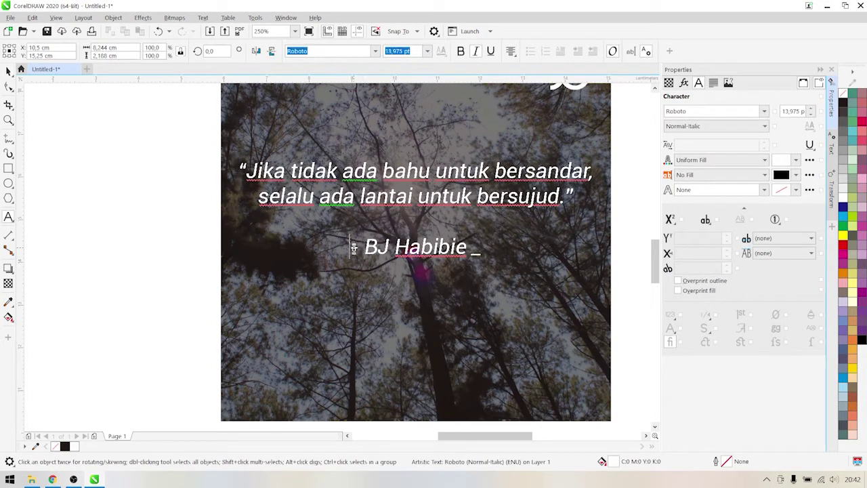
pyautogui.moveTo(353, 248); pyautogui.dragTo(476, 251)
pyautogui.click(476, 251)
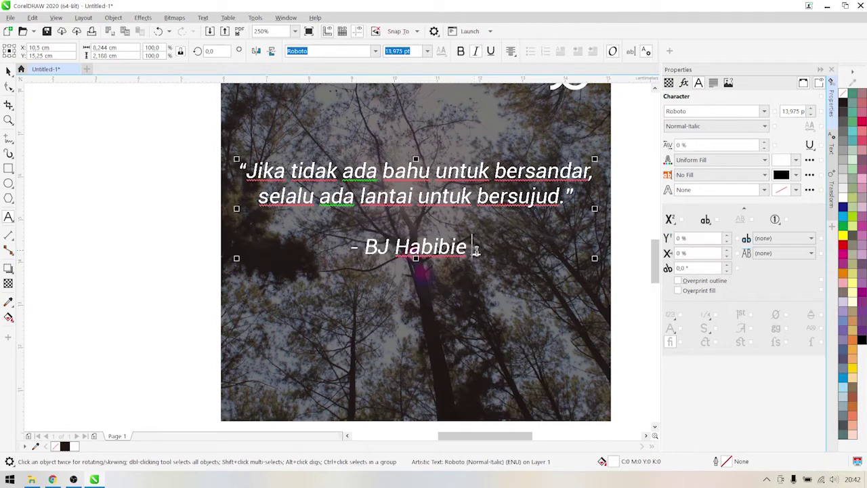
pyautogui.write('-')
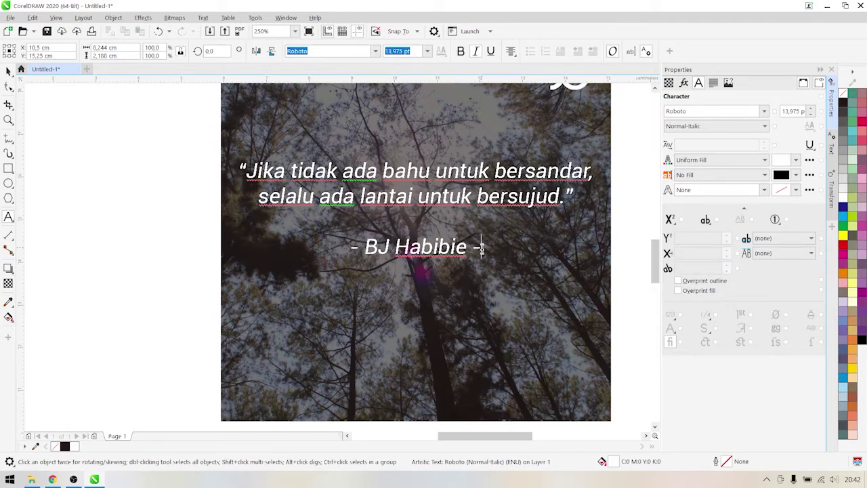
# Set the BJ Habibie attribution line in Montserrat SemiBold at 10 pt
pyautogui.hotkey('ctrl', 'a')
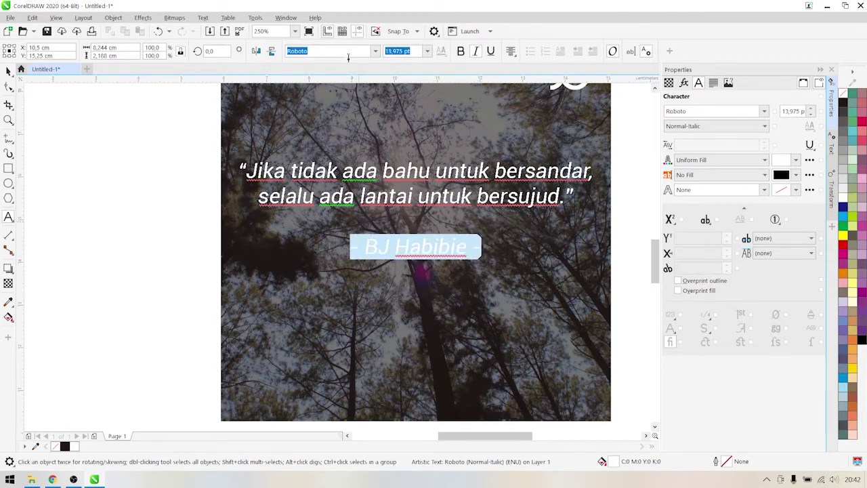
pyautogui.click(375, 51)
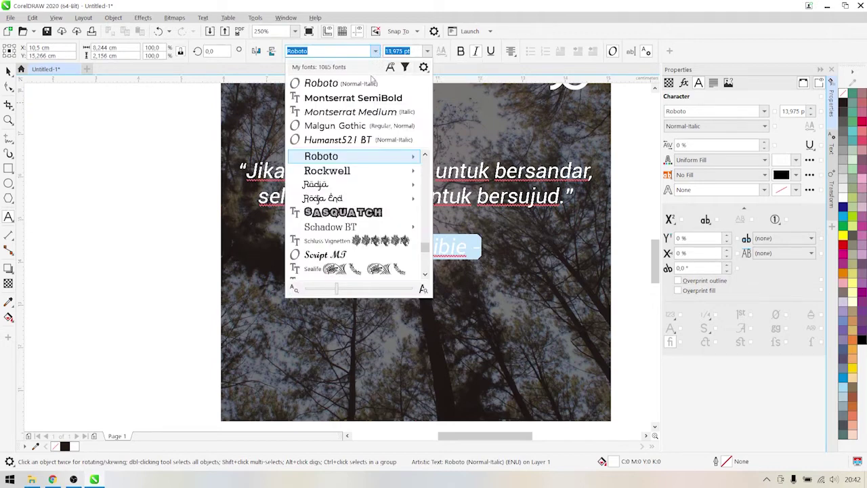
pyautogui.click(370, 99)
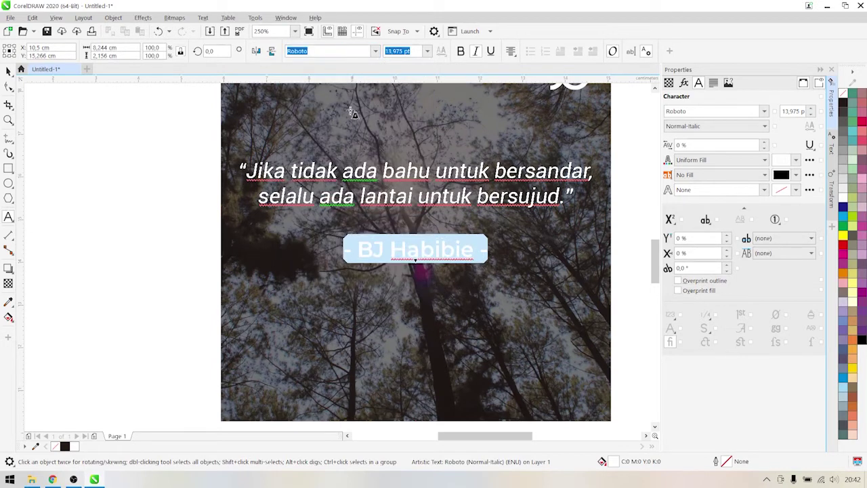
pyautogui.doubleClick(410, 51)
pyautogui.moveTo(416, 51); pyautogui.dragTo(375, 51)
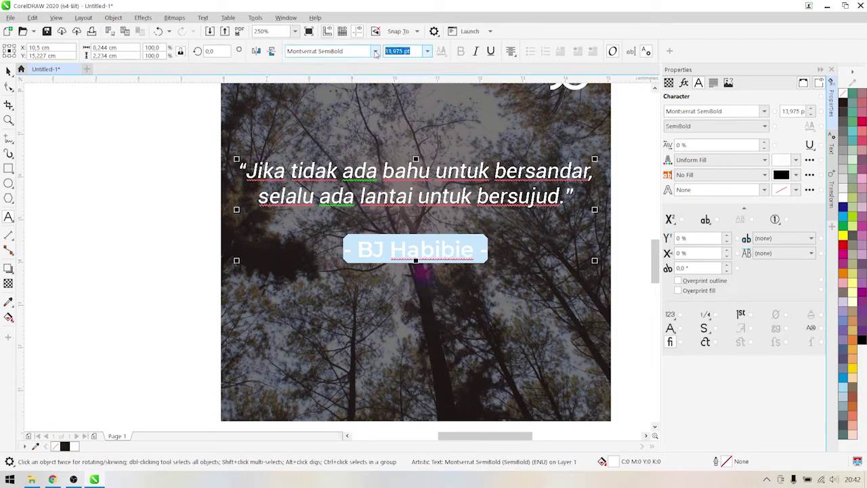
pyautogui.write('10')
pyautogui.press('Return')
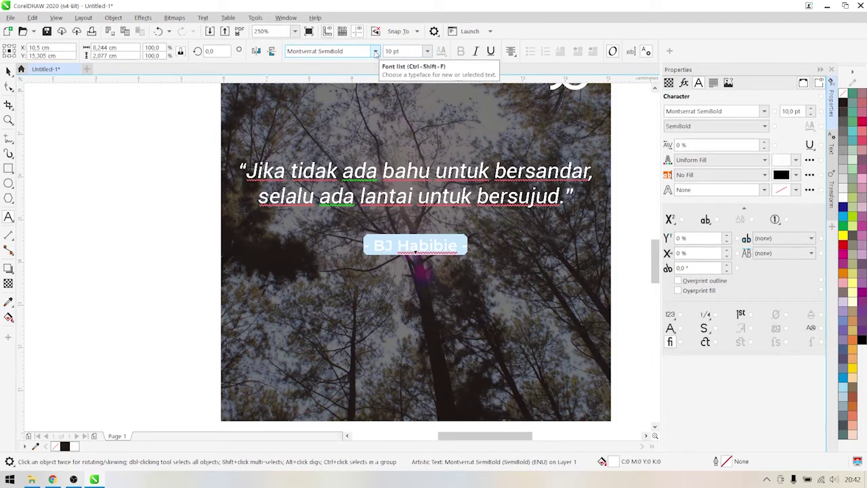
pyautogui.click(9, 71)
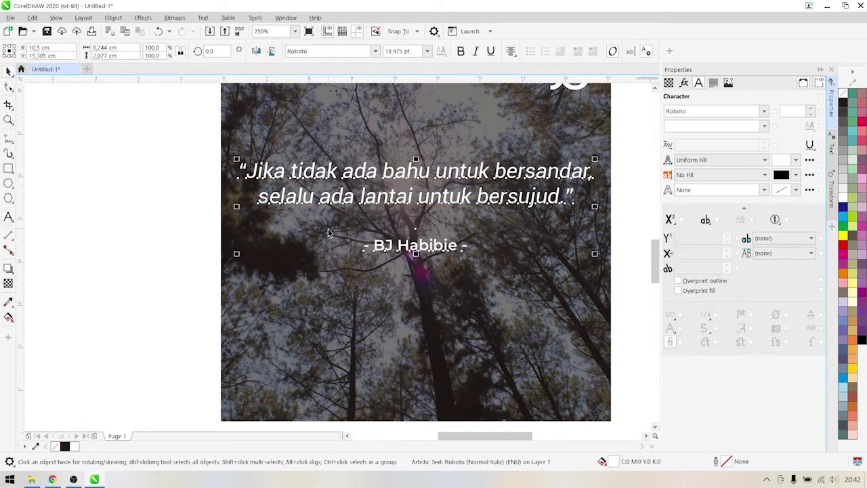
# Apply the Small Glow drop shadow preset to the quote text
pyautogui.scroll(-2, 492, 230)
pyautogui.click(484, 228)
pyautogui.scroll(2, 371, 214)
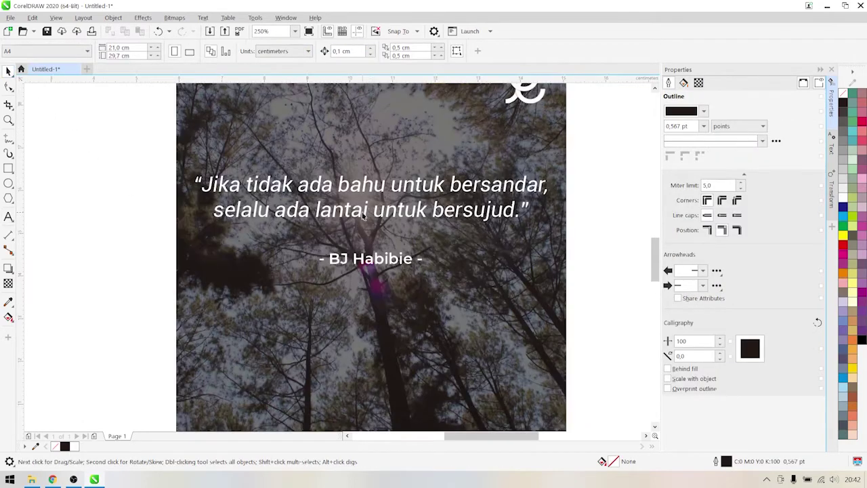
pyautogui.click(361, 215)
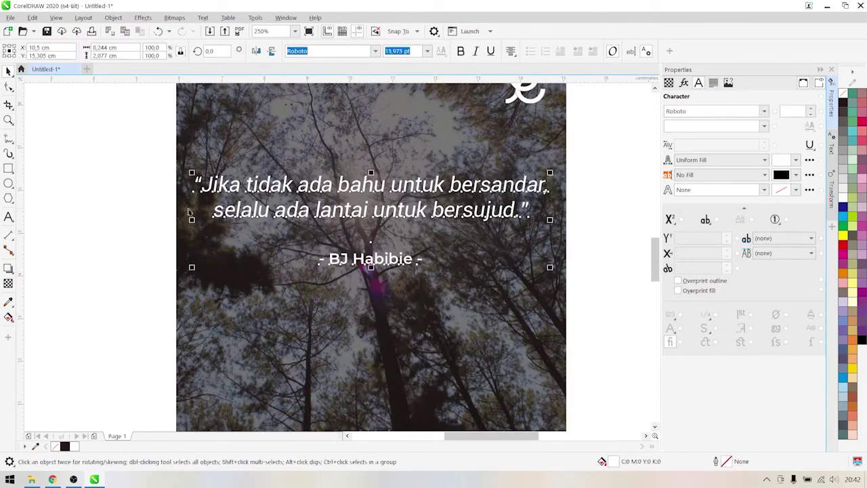
pyautogui.click(8, 267)
pyautogui.click(29, 52)
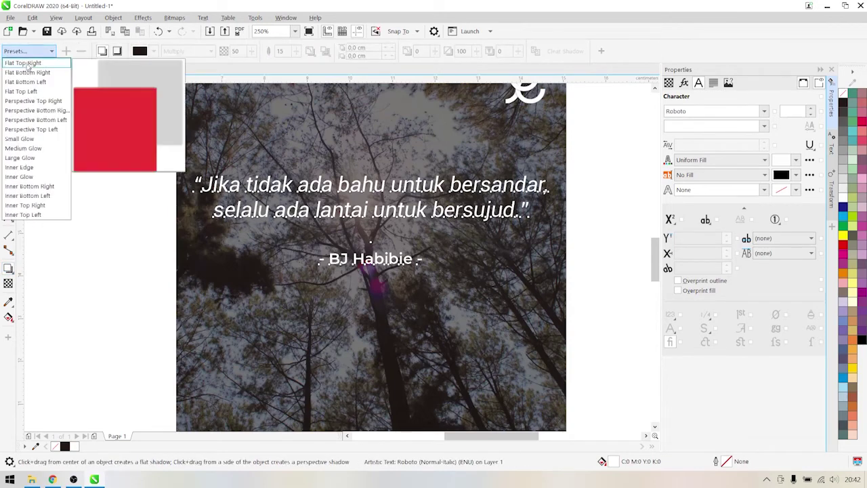
pyautogui.click(29, 141)
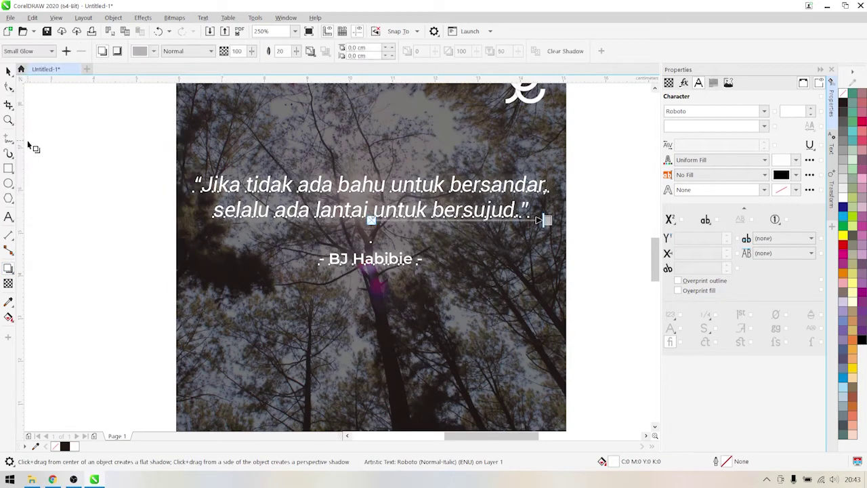
# Set the quote text's shadow to black with Gaussian Blur feathering direction and a feathering of 30
pyautogui.click(155, 52)
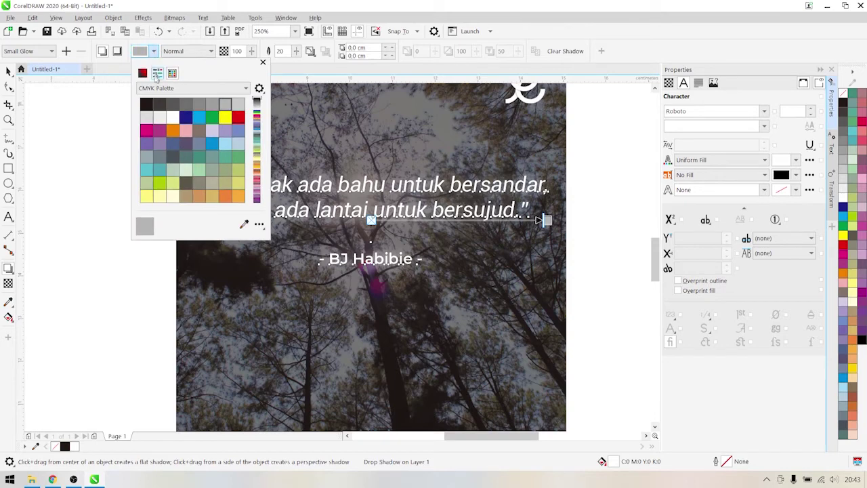
pyautogui.click(148, 105)
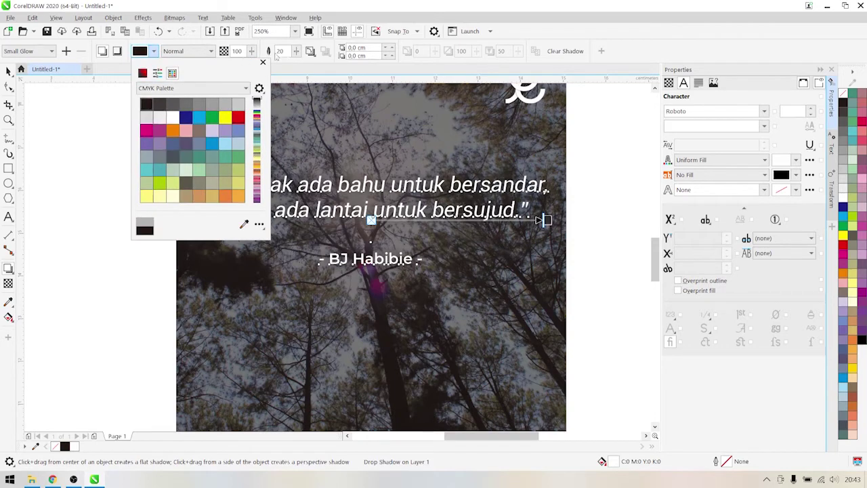
pyautogui.click(310, 51)
pyautogui.click(310, 53)
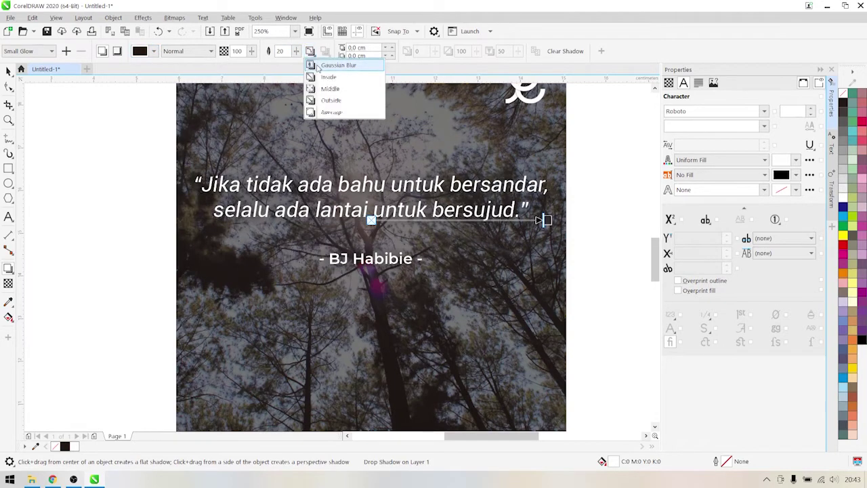
pyautogui.click(318, 68)
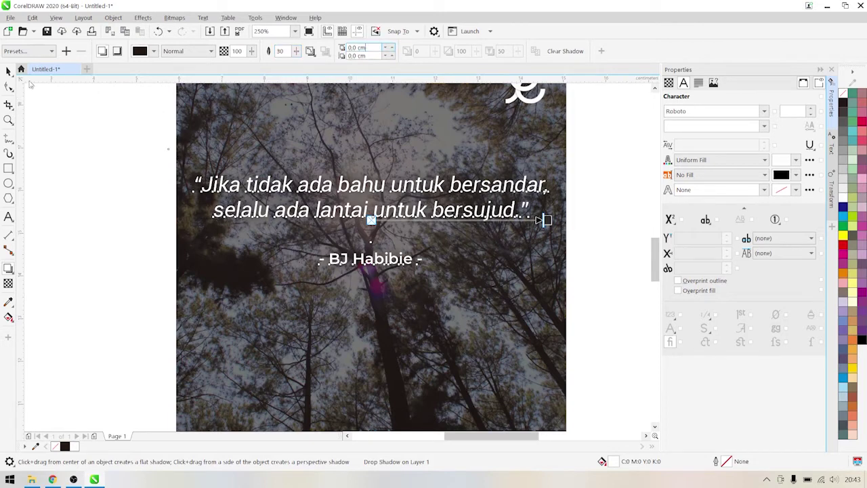
pyautogui.click(9, 71)
pyautogui.click(56, 119)
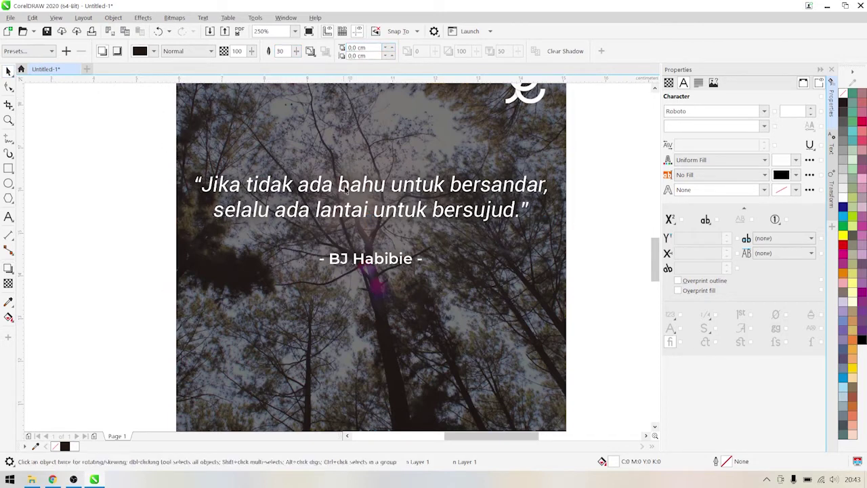
# Bring the Facebook, instagram and Website AI icon files from the Konten folder into the document beside the photo square
pyautogui.scroll(-2, 356, 175)
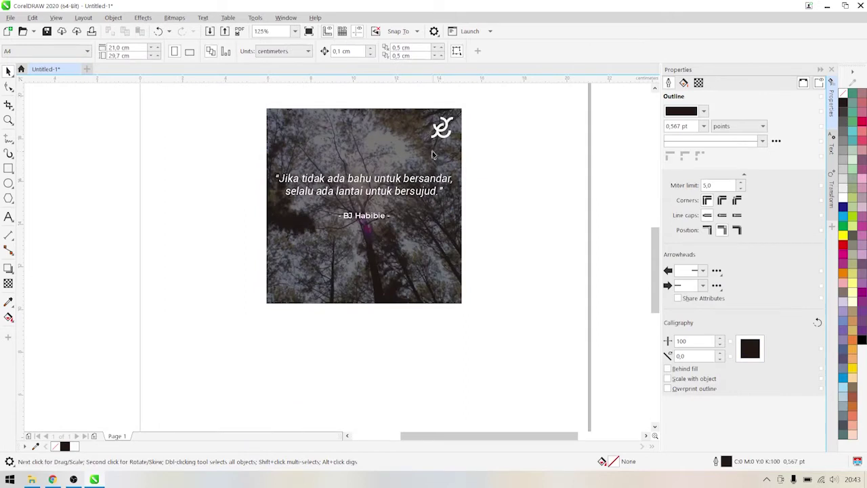
pyautogui.scroll(2, 340, 120)
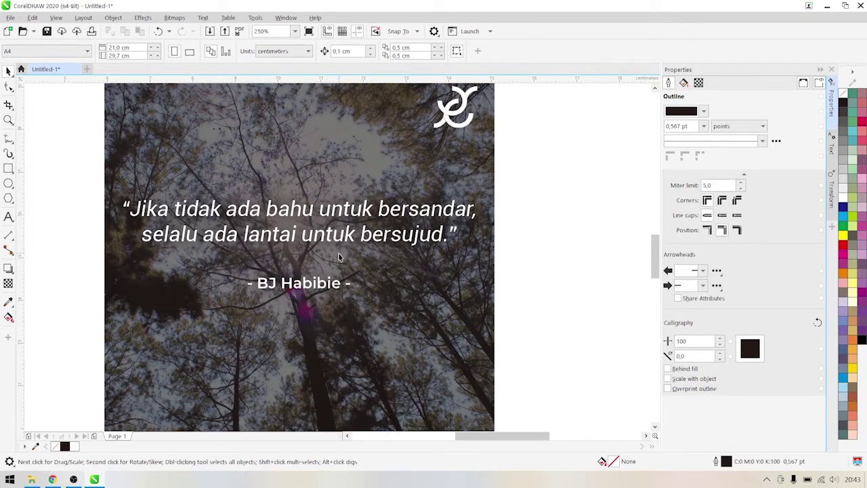
pyautogui.scroll(-2, 189, 279)
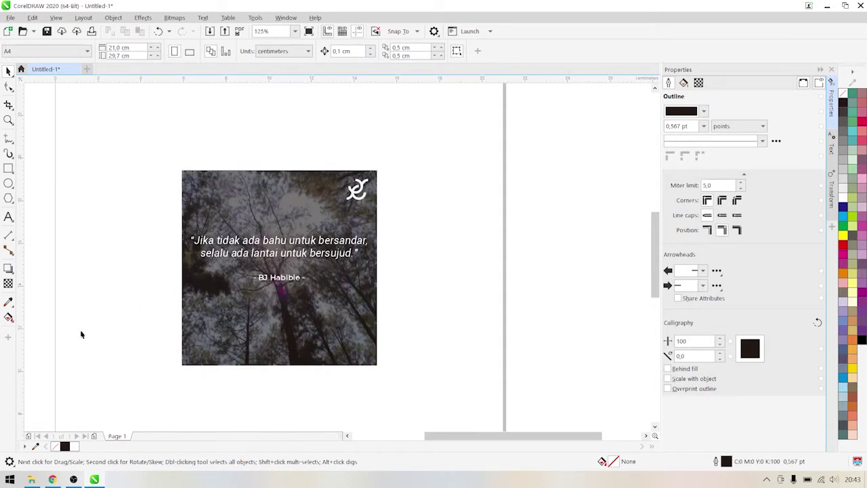
pyautogui.moveTo(73, 480)
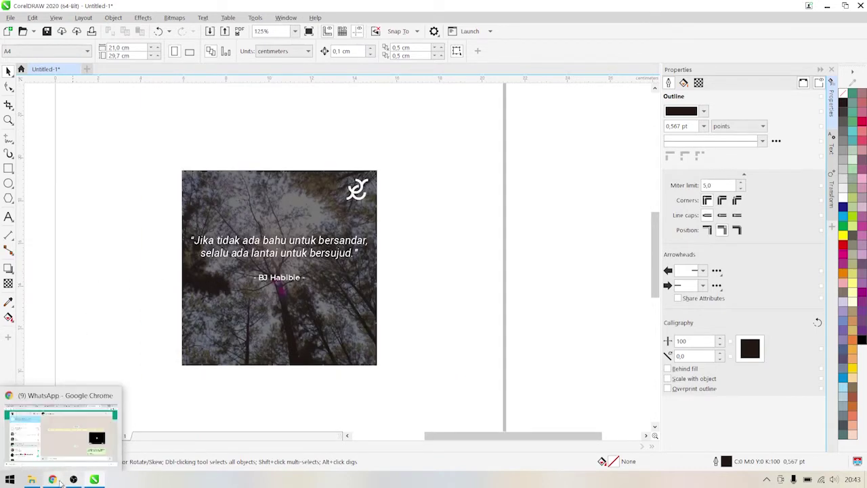
pyautogui.click(31, 479)
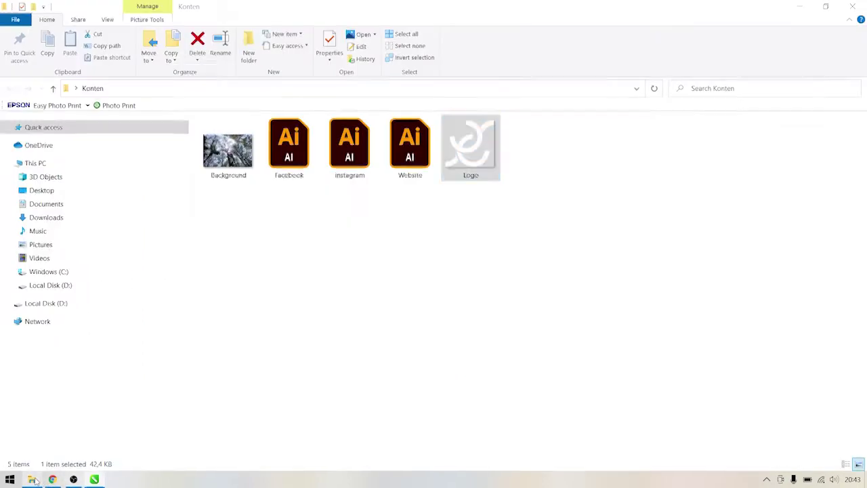
pyautogui.moveTo(409, 209); pyautogui.dragTo(437, 354)
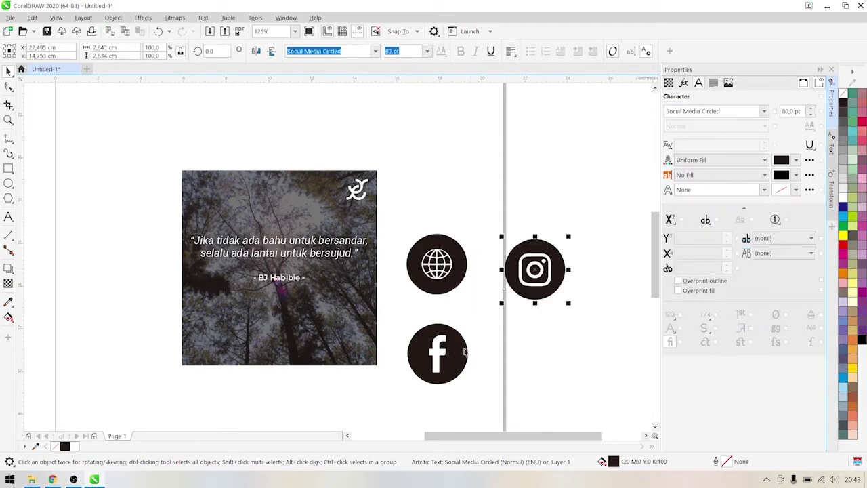
# Place the Facebook icon beside the Instagram icon and align the centers of all three icons in a horizontal row
pyautogui.moveTo(456, 363); pyautogui.dragTo(588, 246)
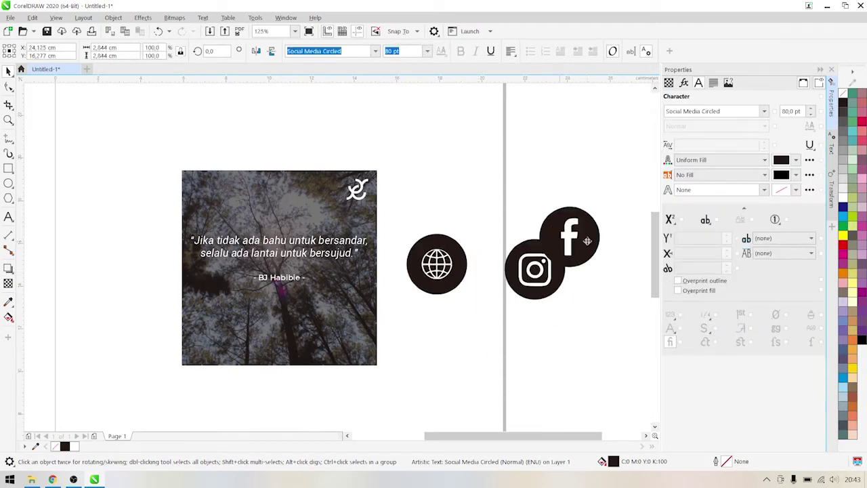
pyautogui.click(646, 435)
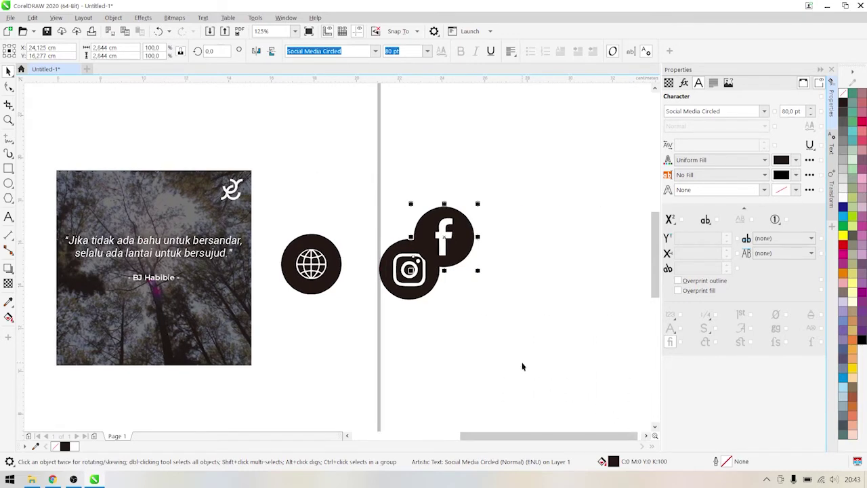
pyautogui.moveTo(458, 259); pyautogui.dragTo(494, 277)
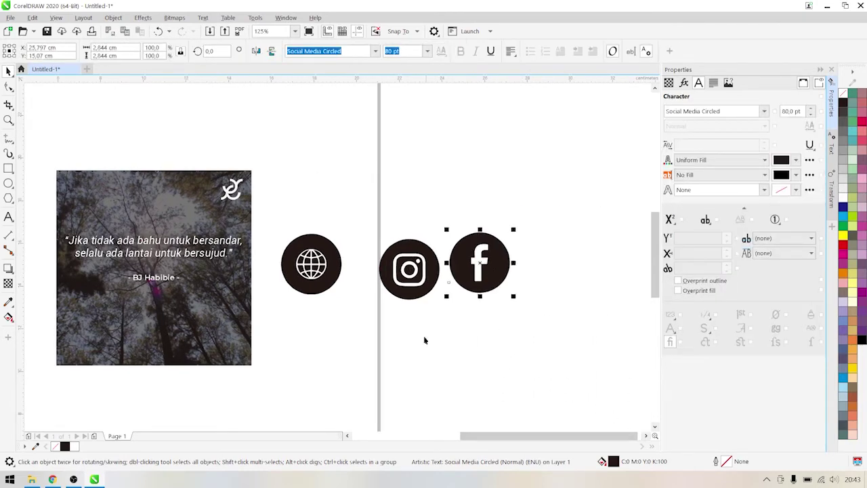
pyautogui.click(405, 298)
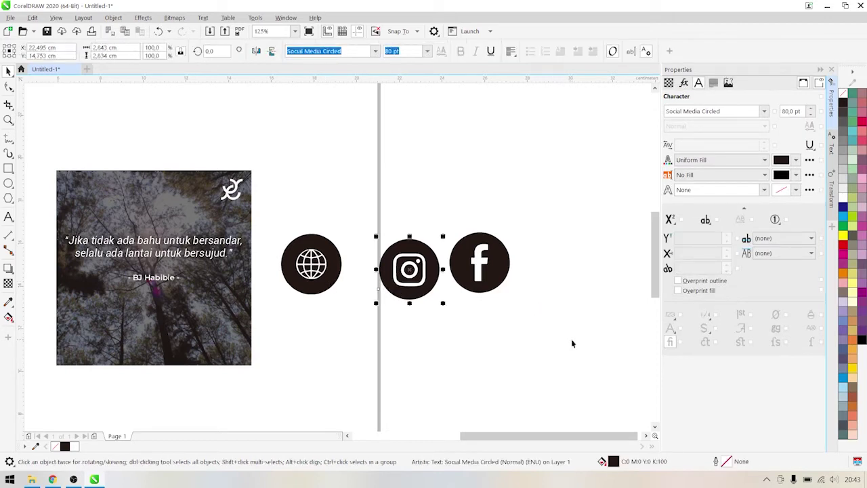
pyautogui.moveTo(571, 342); pyautogui.dragTo(279, 229)
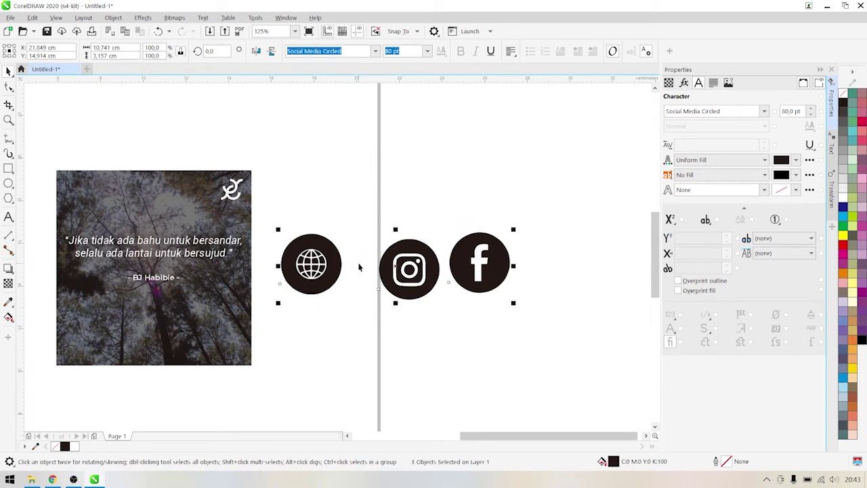
pyautogui.press('e')
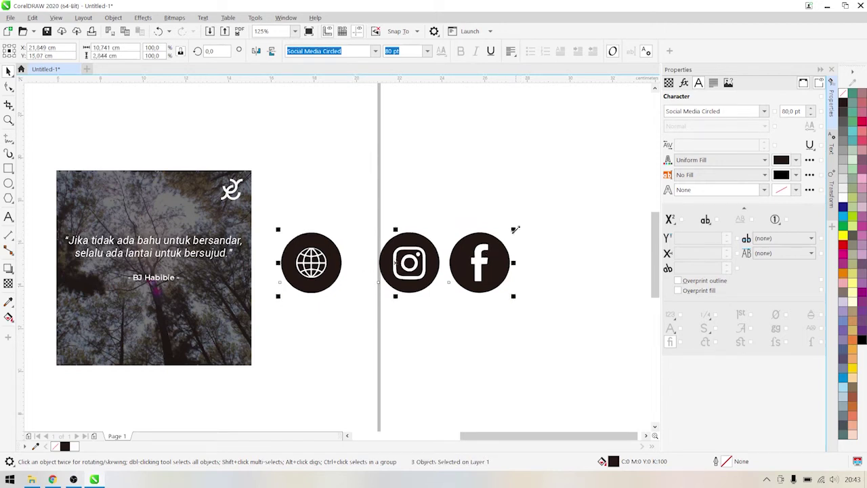
# Scale the row of three icons down to about 2.88 cm wide and move it beside the photo square's lower-right corner
pyautogui.moveTo(515, 231); pyautogui.dragTo(348, 271)
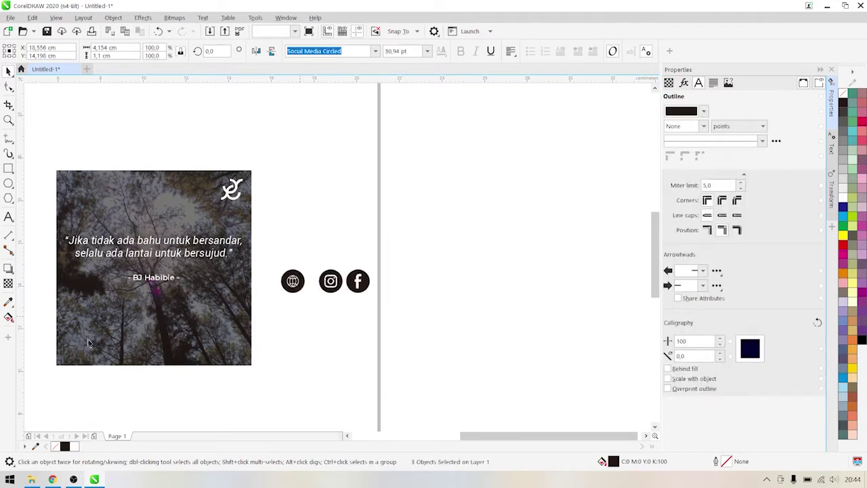
pyautogui.click(51, 319)
pyautogui.scroll(2, 46, 315)
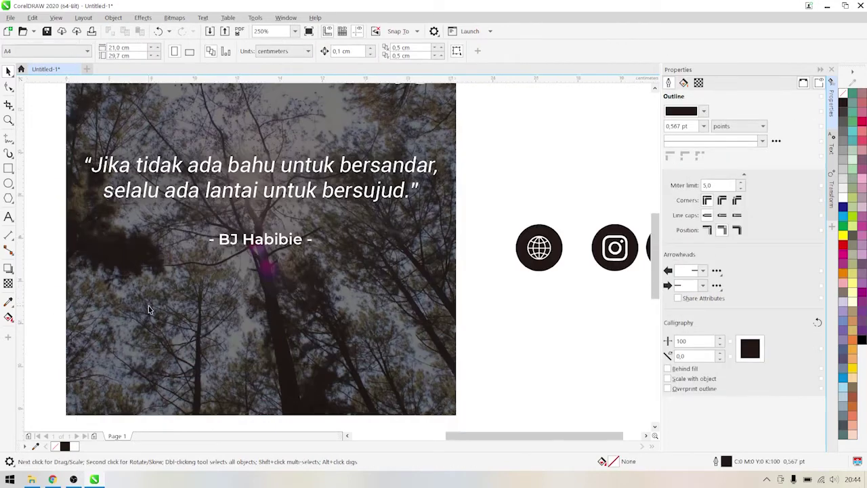
pyautogui.scroll(-2, 149, 310)
pyautogui.click(344, 278)
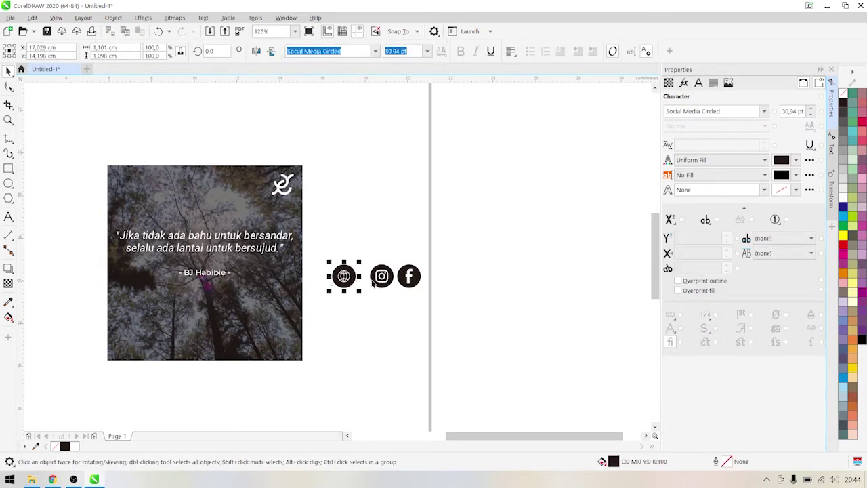
pyautogui.moveTo(439, 299); pyautogui.dragTo(329, 334)
pyautogui.moveTo(413, 319); pyautogui.dragTo(384, 324)
pyautogui.click(374, 349)
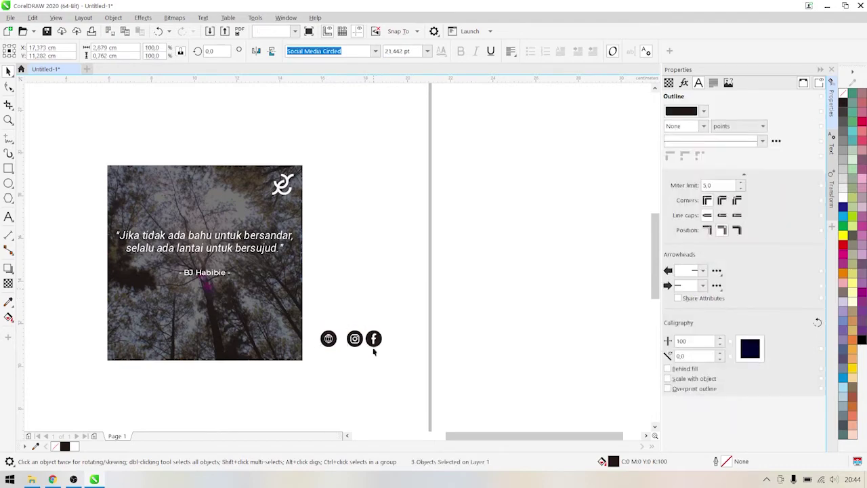
pyautogui.scroll(2, 359, 358)
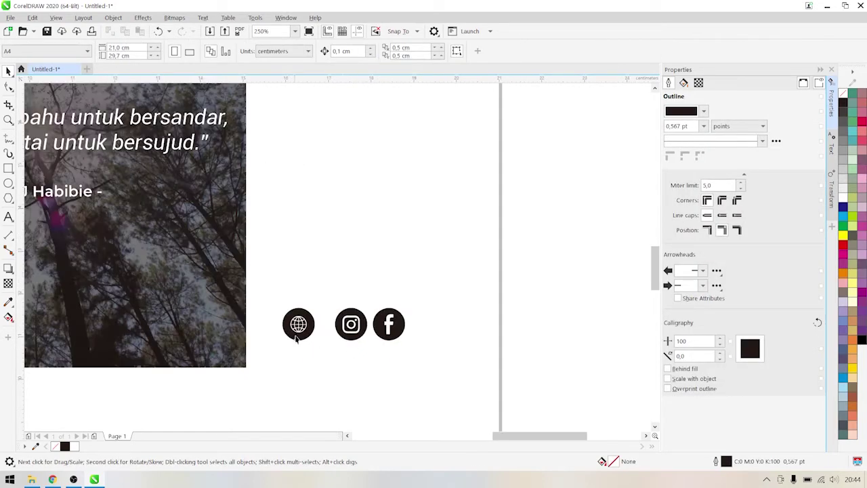
pyautogui.click(296, 332)
pyautogui.rightClick(298, 334)
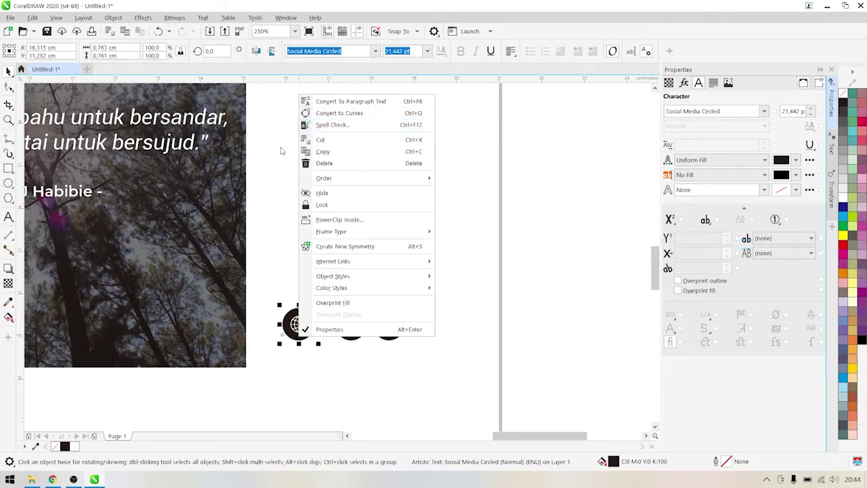
pyautogui.click(281, 151)
pyautogui.scroll(2, 304, 345)
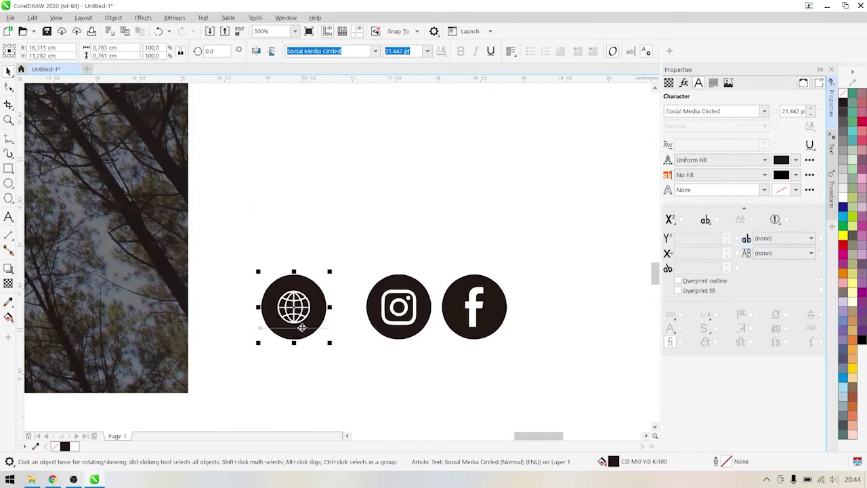
pyautogui.click(397, 328)
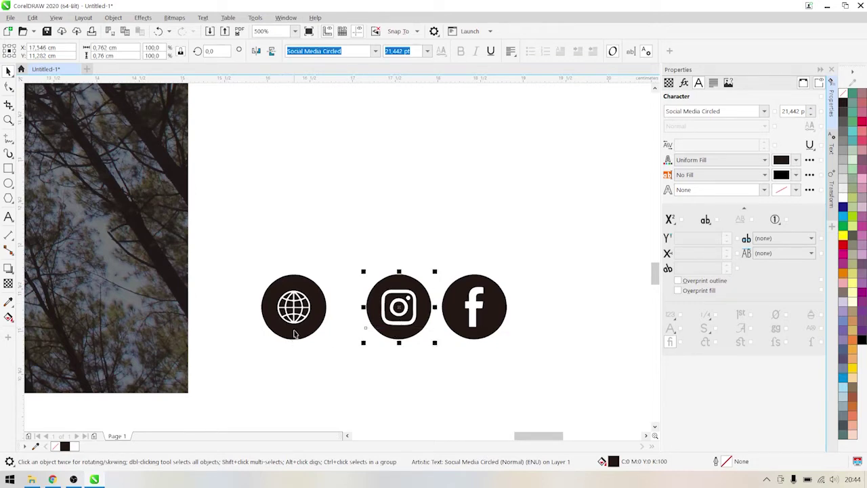
# Move the three icons together so the globe icon sits against the photo's right edge near its lower corner
pyautogui.moveTo(525, 366); pyautogui.dragTo(237, 249)
pyautogui.moveTo(296, 330); pyautogui.dragTo(147, 343)
pyautogui.click(347, 435)
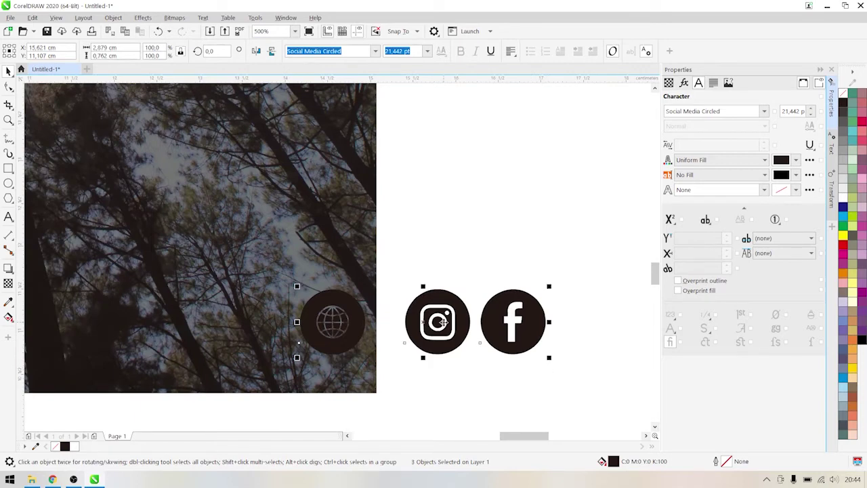
pyautogui.moveTo(440, 324); pyautogui.dragTo(514, 298)
pyautogui.click(498, 353)
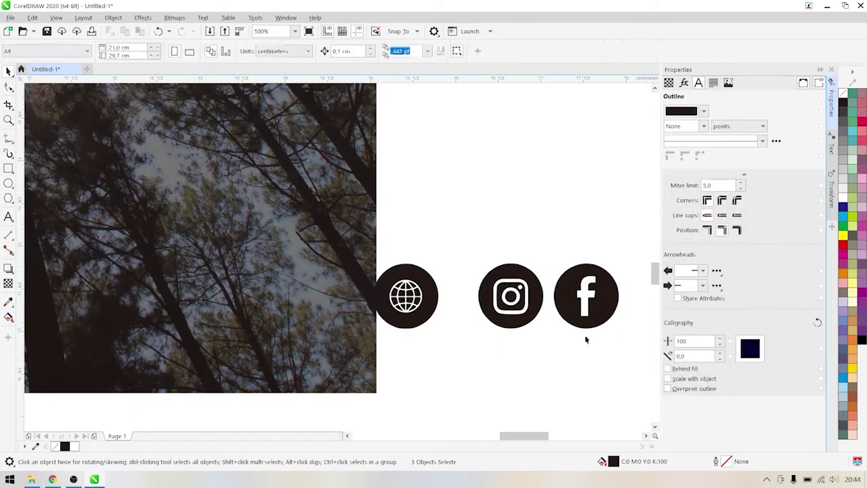
# Stack the Instagram and Facebook icons above the globe icon and align the centers of all three in a vertical column
pyautogui.moveTo(629, 359); pyautogui.dragTo(474, 248)
pyautogui.moveTo(513, 298); pyautogui.dragTo(410, 222)
pyautogui.click(536, 249)
pyautogui.moveTo(492, 228); pyautogui.dragTo(414, 146)
pyautogui.moveTo(493, 344); pyautogui.dragTo(337, 95)
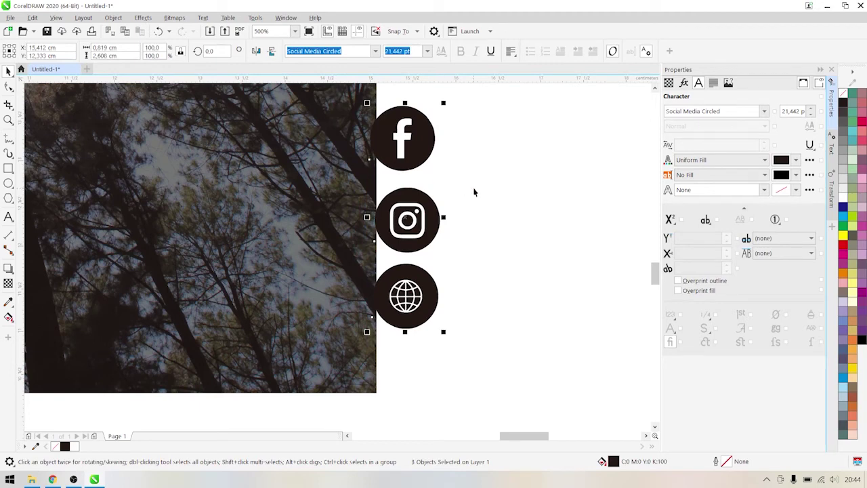
pyautogui.press('Escape')
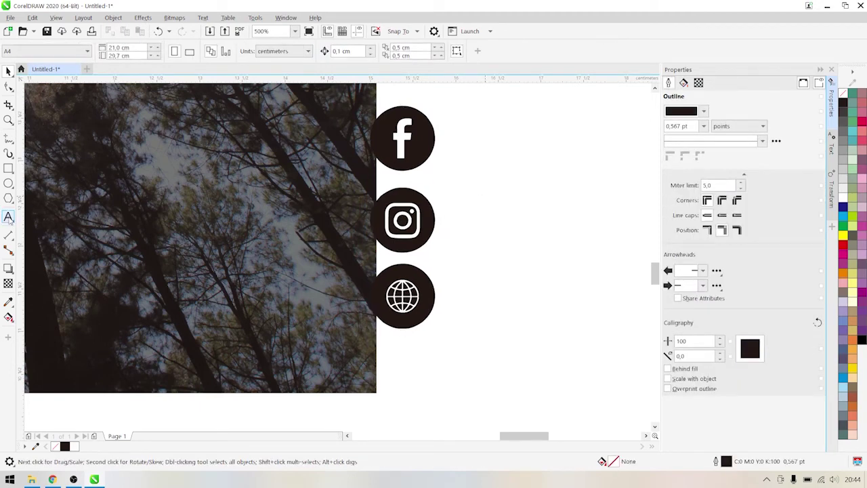
pyautogui.click(9, 217)
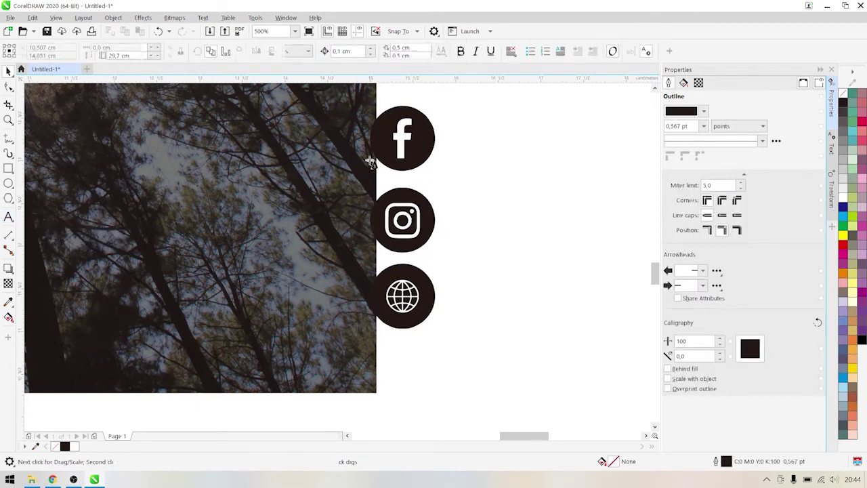
pyautogui.click(467, 138)
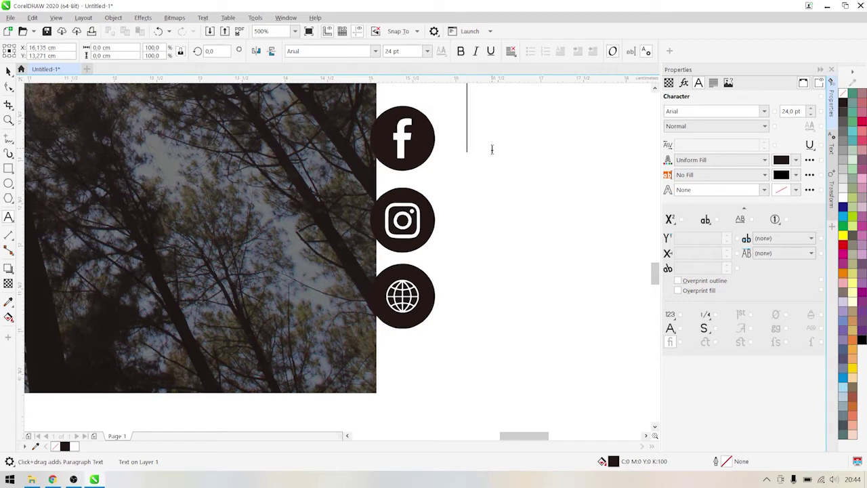
pyautogui.write('@')
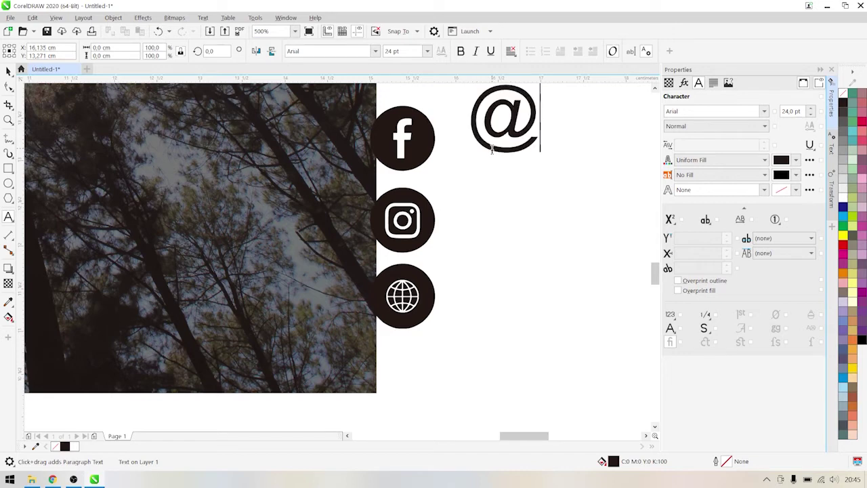
pyautogui.write('alamat')
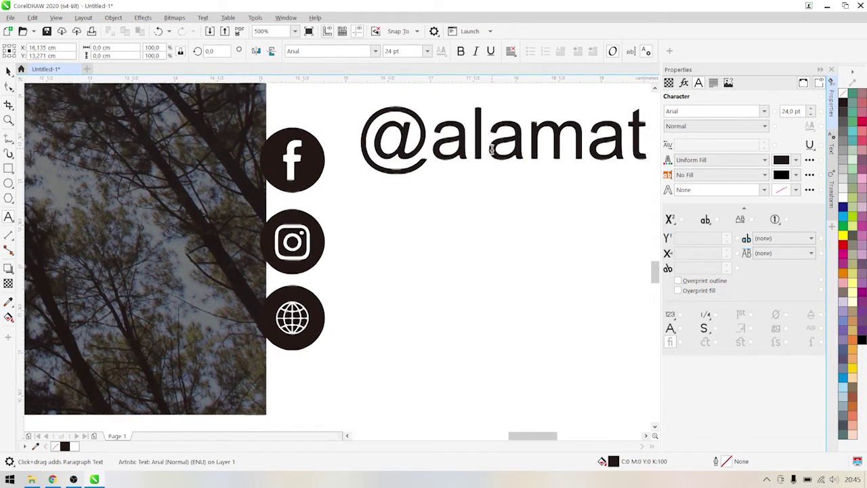
pyautogui.write('facebook')
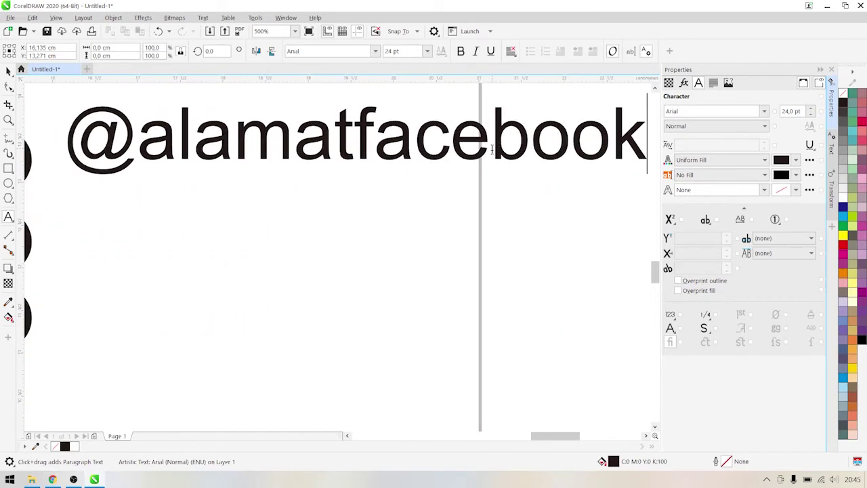
pyautogui.click(377, 140)
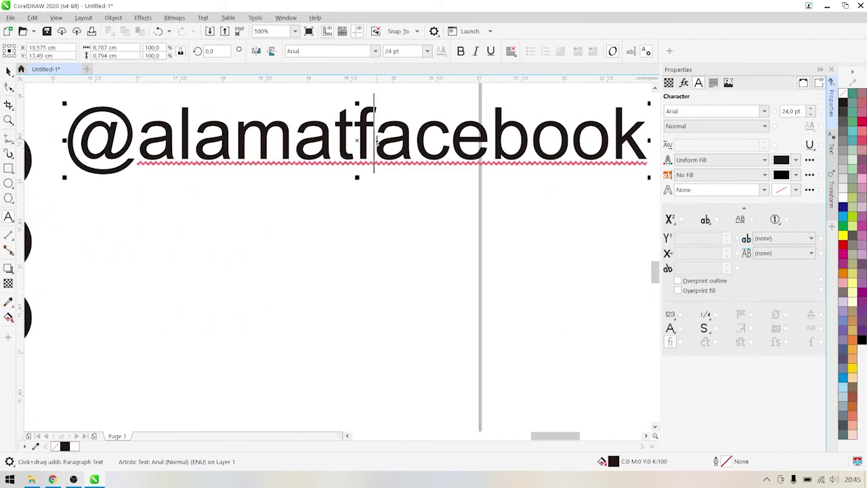
pyautogui.press('BackSpace')
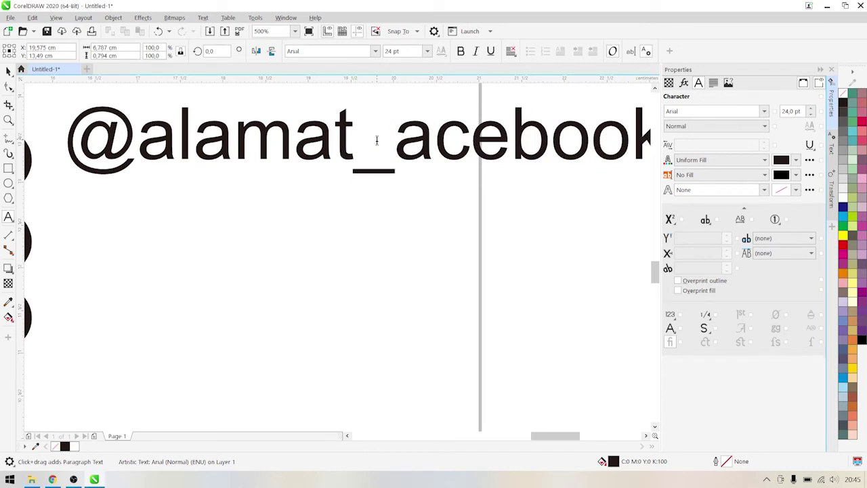
pyautogui.write('F')
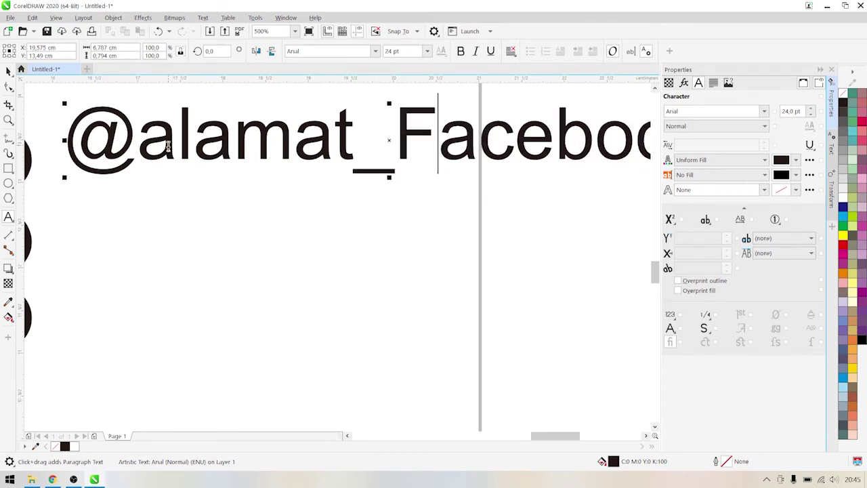
pyautogui.scroll(-2, 191, 151)
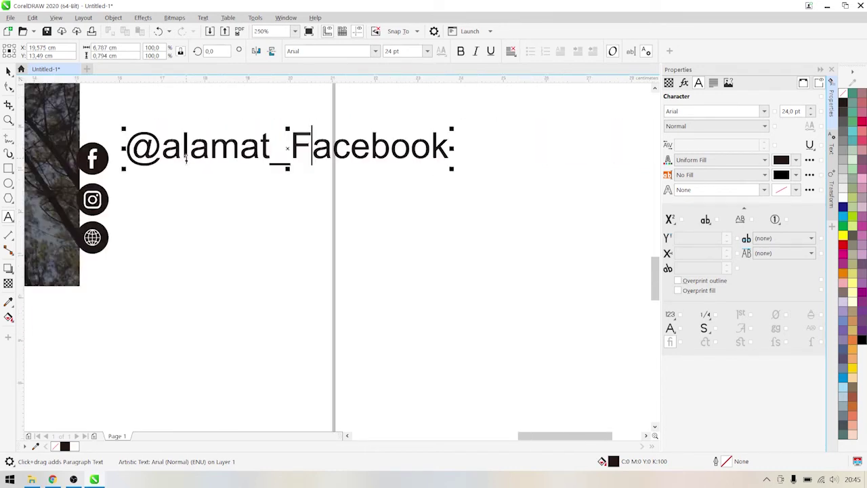
pyautogui.click(123, 196)
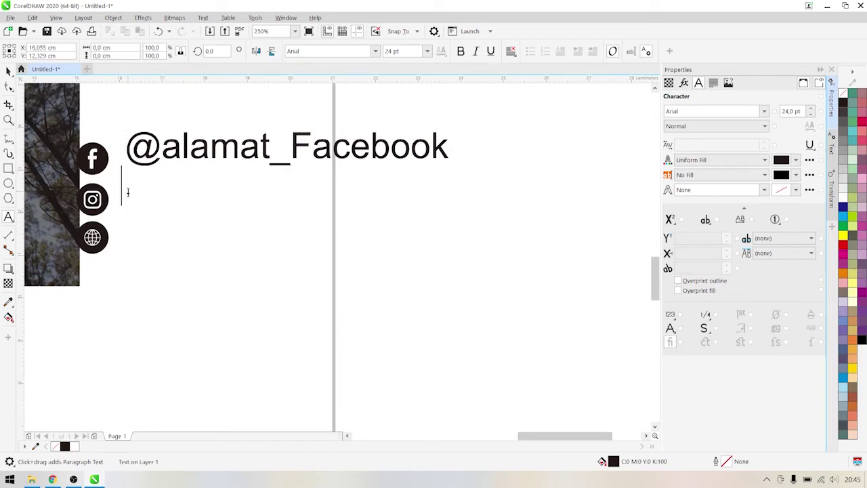
pyautogui.write('@alam')
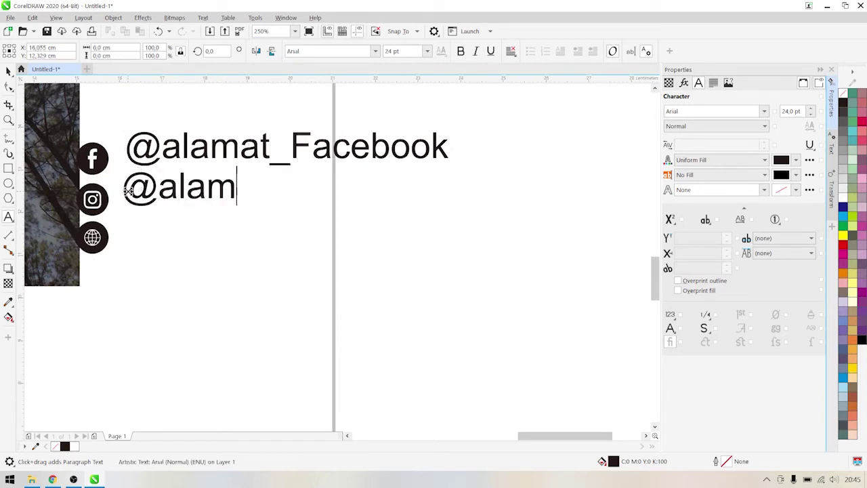
pyautogui.write('at_')
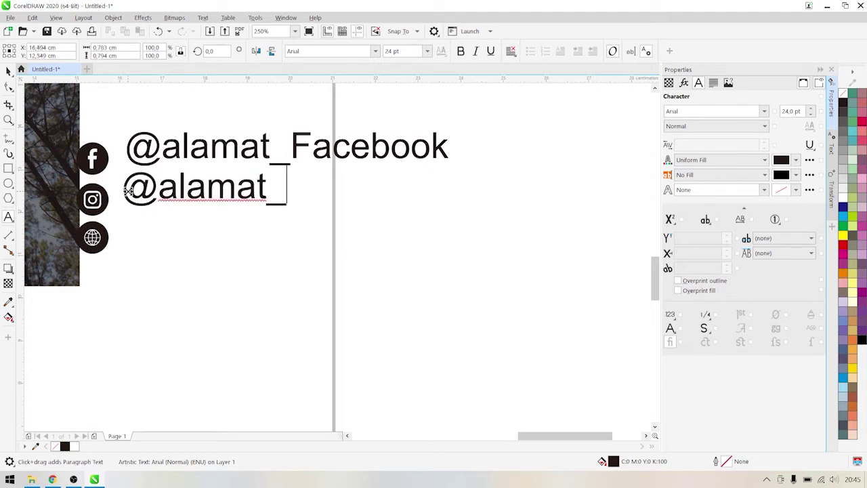
pyautogui.write('Instagram')
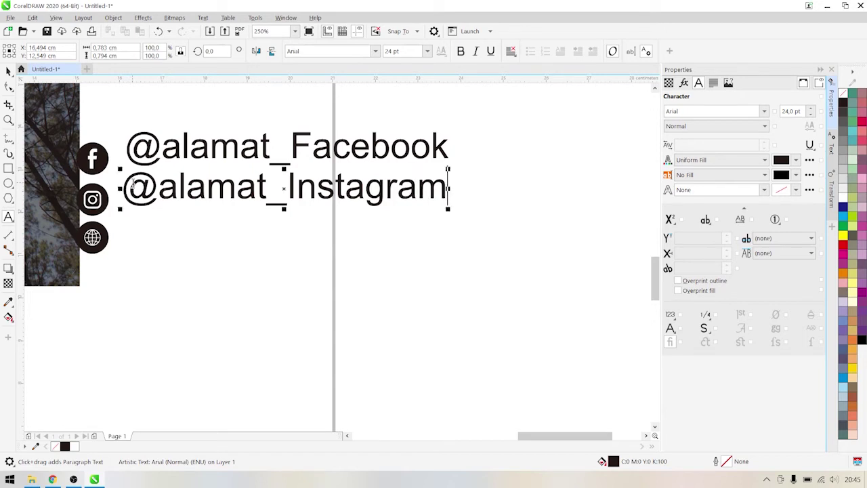
pyautogui.click(136, 244)
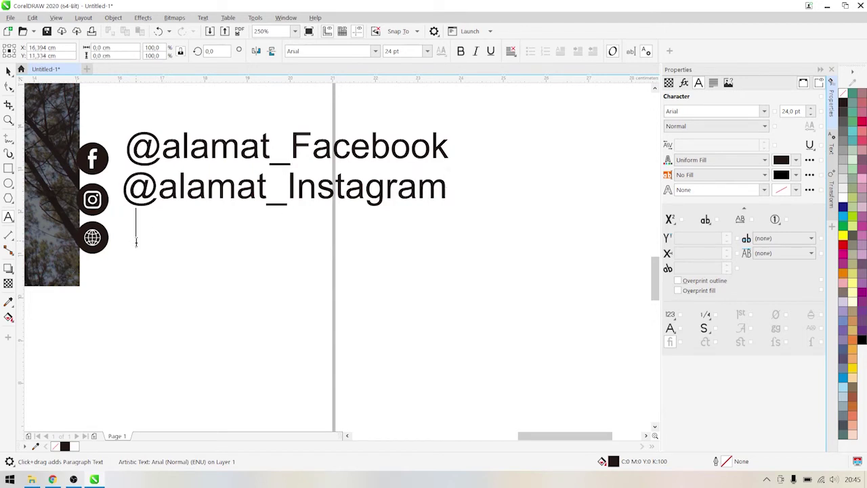
pyautogui.write('w')
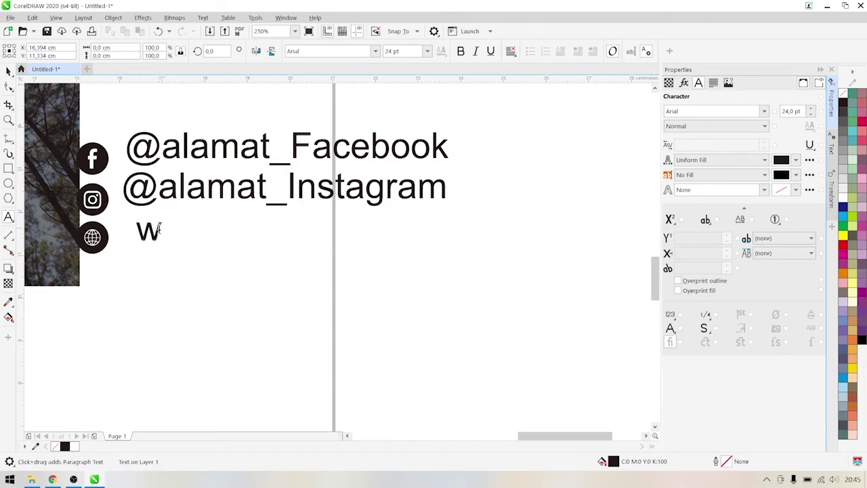
pyautogui.write('ww.alamat')
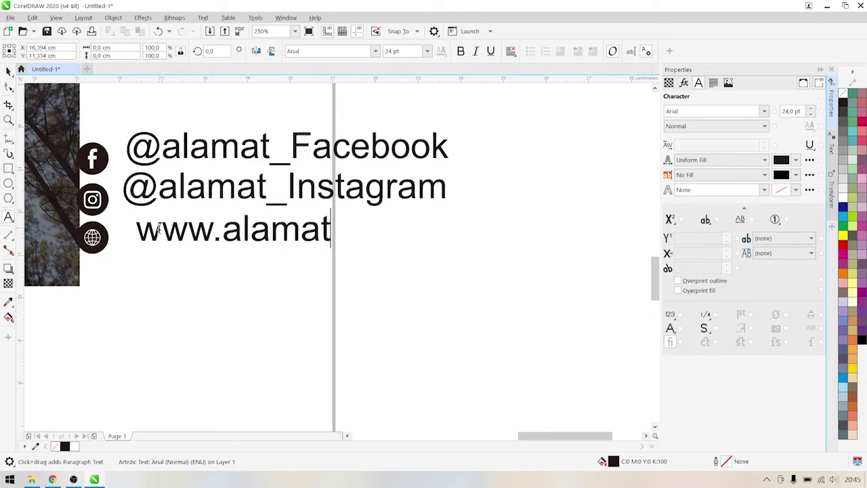
pyautogui.write('websit')
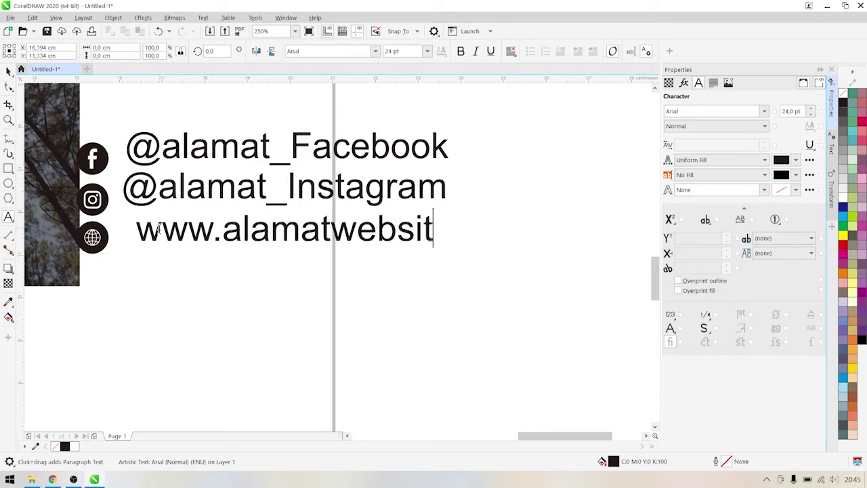
pyautogui.write('e.com')
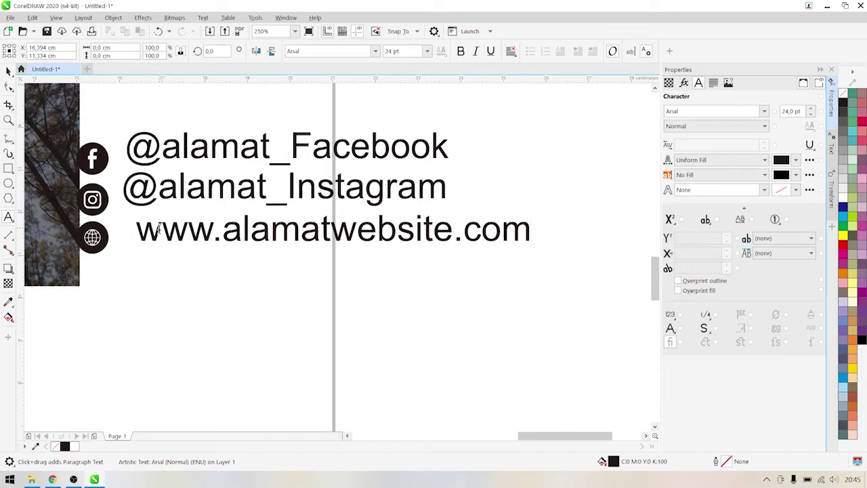
pyautogui.click(151, 220)
# Align the website, Instagram and Facebook labels each to the vertical center of its own icon
pyautogui.click(8, 70)
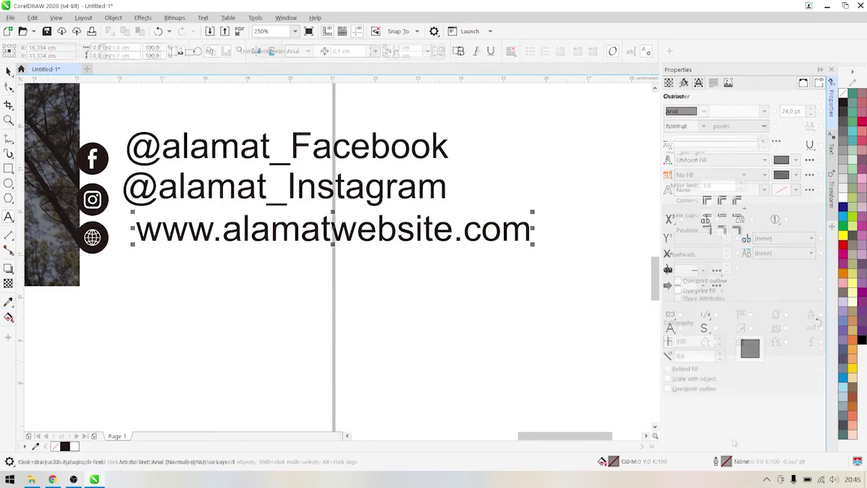
pyautogui.click(224, 193)
pyautogui.click(151, 237)
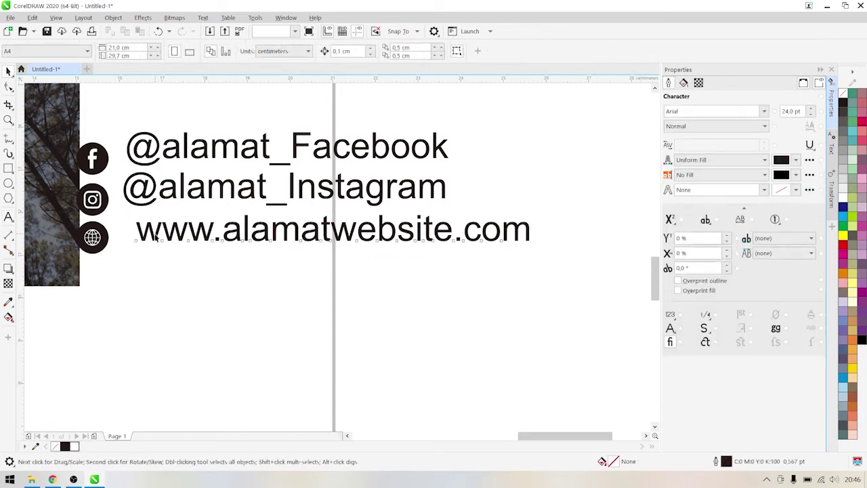
pyautogui.keyDown('shift'); pyautogui.click(96, 242); pyautogui.keyUp('shift')
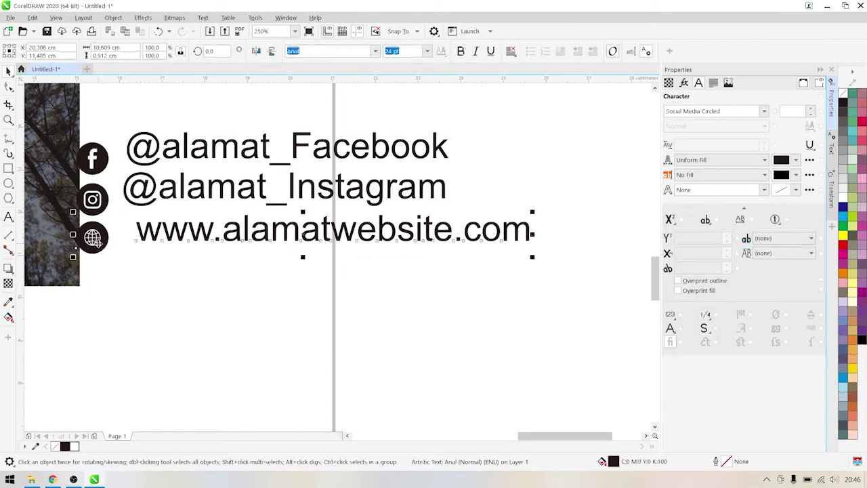
pyautogui.press('c')
pyautogui.click(144, 198)
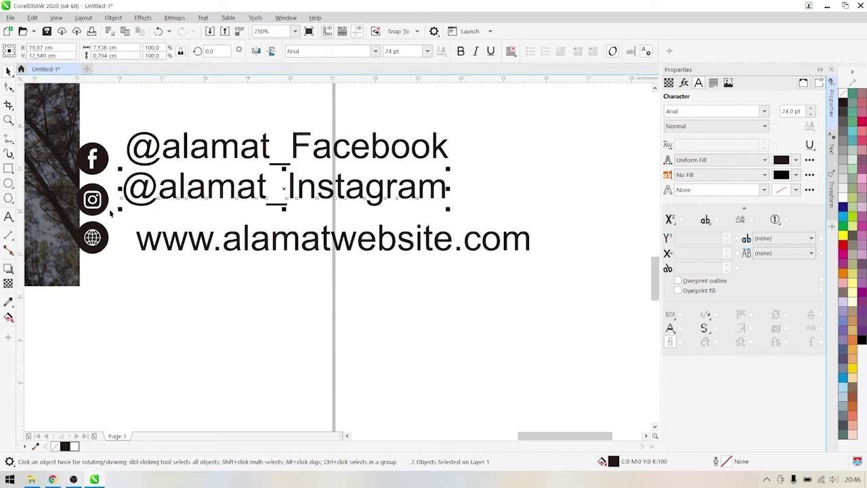
pyautogui.keyDown('shift'); pyautogui.click(93, 200); pyautogui.keyUp('shift')
pyautogui.press('c')
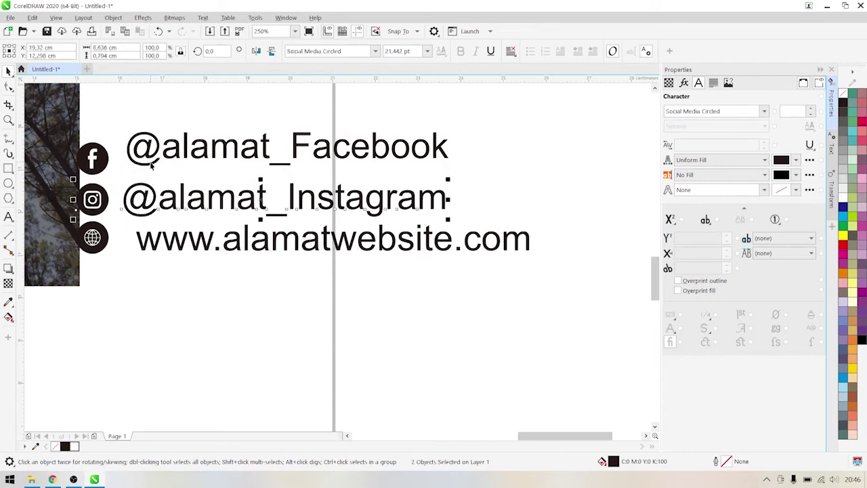
pyautogui.click(152, 163)
pyautogui.keyDown('shift'); pyautogui.click(93, 157); pyautogui.keyUp('shift')
pyautogui.press('c')
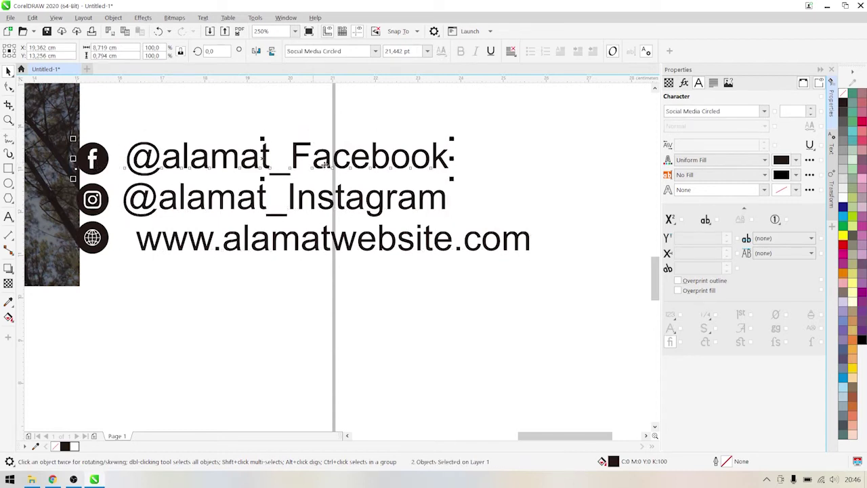
# Left-align the three text labels with each other and nudge them 0.2 cm closer to the icons
pyautogui.moveTo(576, 306); pyautogui.dragTo(107, 121)
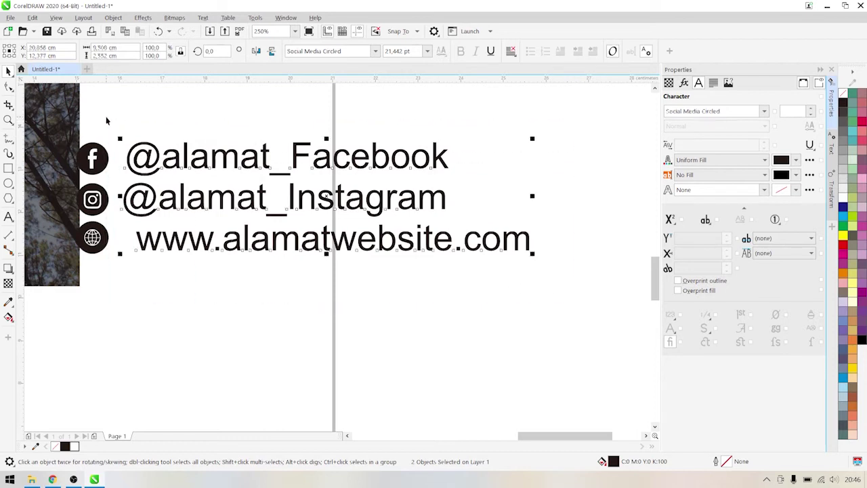
pyautogui.press('l')
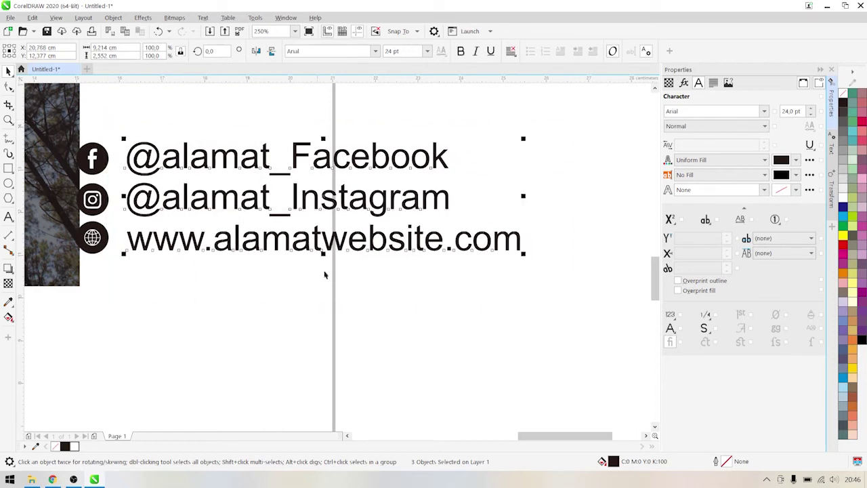
pyautogui.press('Left')
pyautogui.press('Left')
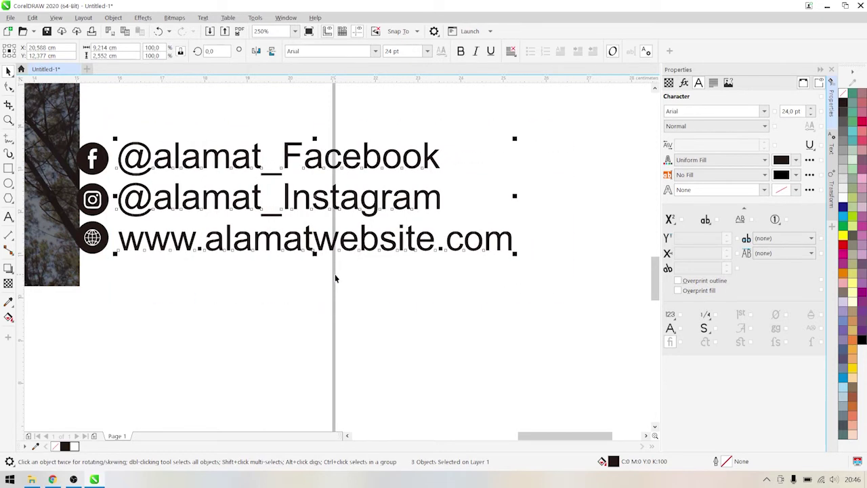
pyautogui.click(402, 312)
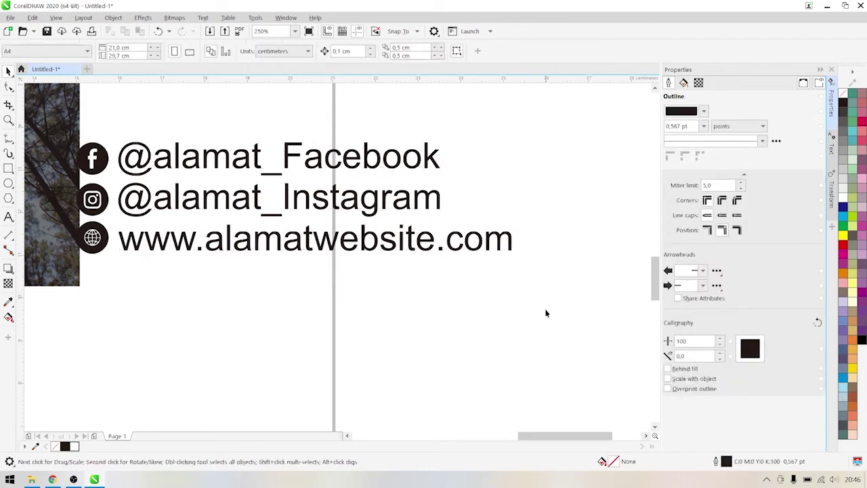
# Reduce the font size of the three text labels, trying 21 pt and 19 pt before settling on 17 pt
pyautogui.moveTo(547, 310); pyautogui.dragTo(95, 108)
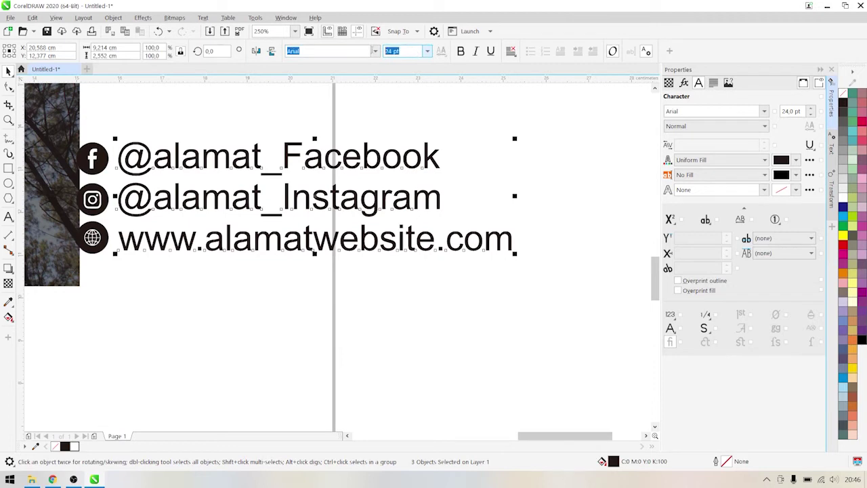
pyautogui.write('21')
pyautogui.press('Return')
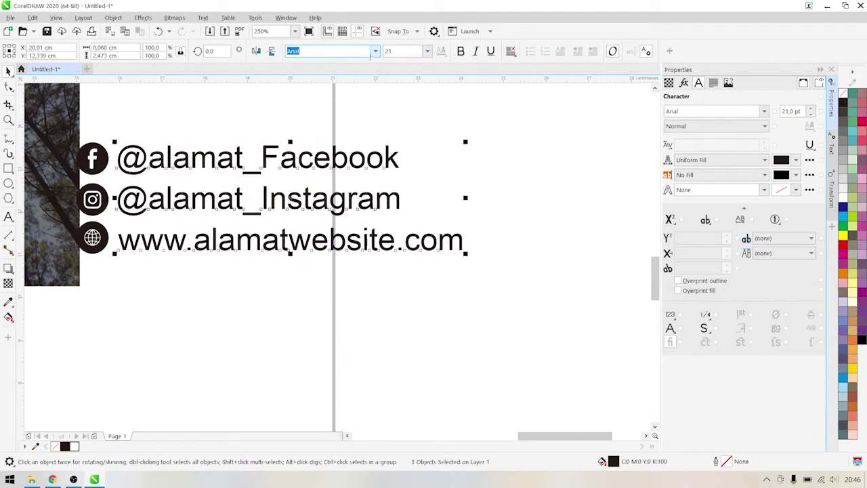
pyautogui.click(411, 51)
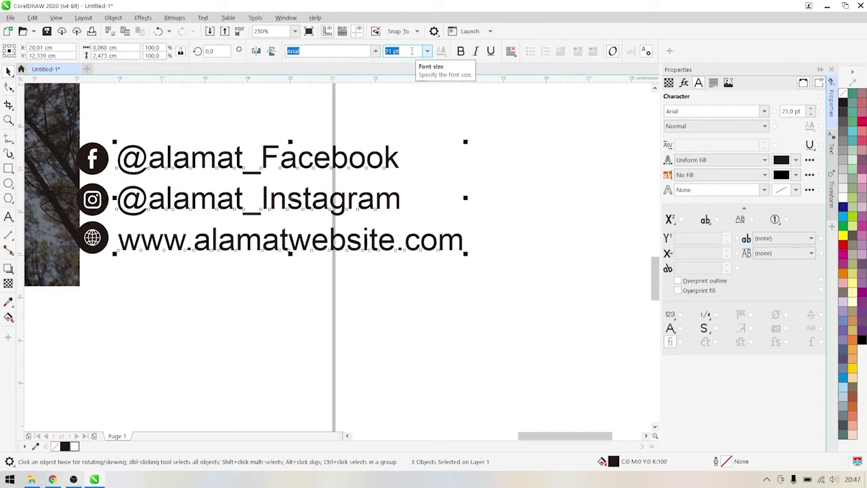
pyautogui.write('19')
pyautogui.press('Return')
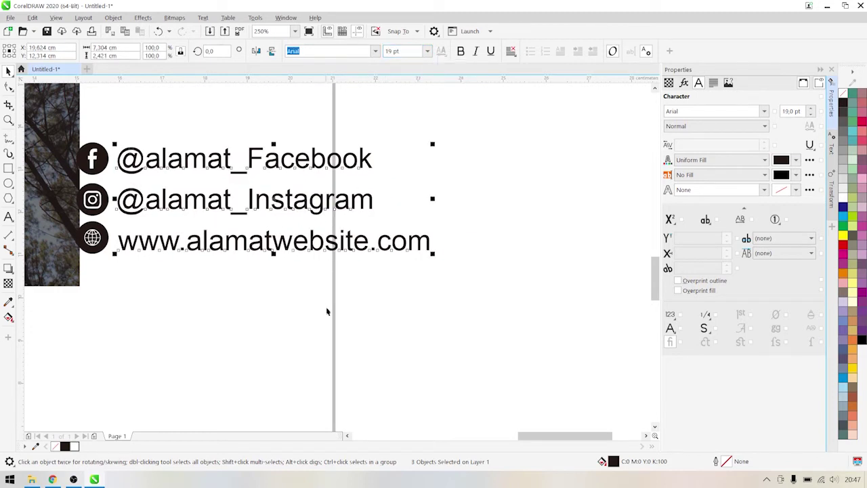
pyautogui.click(406, 52)
pyautogui.write('17')
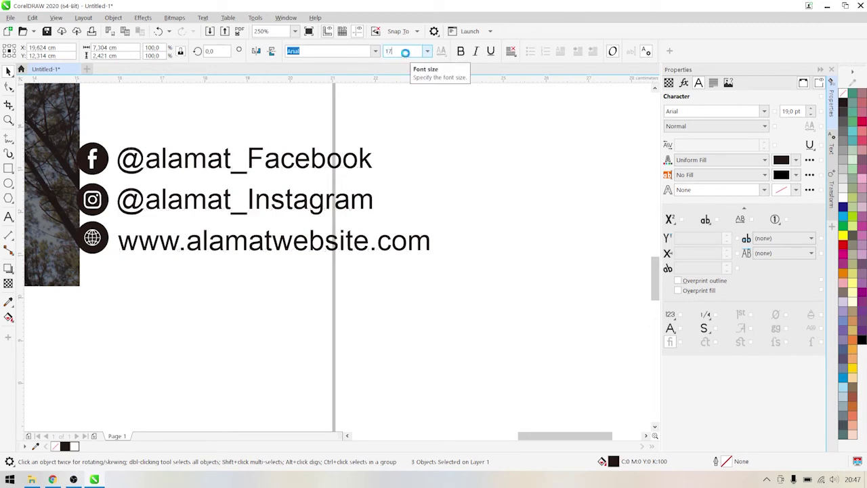
pyautogui.press('Return')
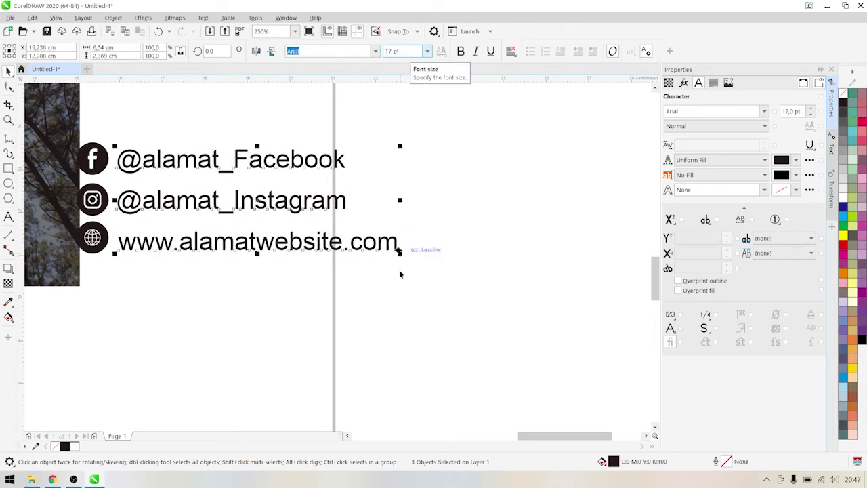
pyautogui.click(409, 340)
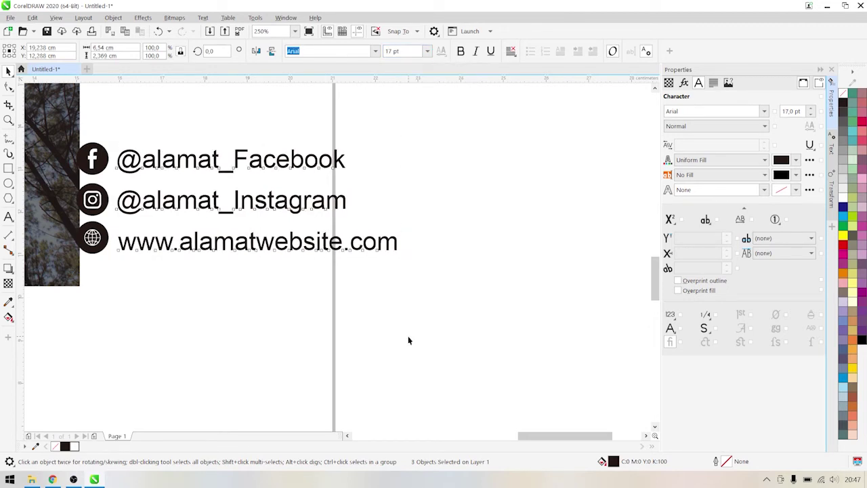
# Align the Facebook, Instagram and website labels each to the vertical center of its own icon again at their reduced size
pyautogui.click(234, 161)
pyautogui.keyDown('shift'); pyautogui.click(93, 158); pyautogui.keyUp('shift')
pyautogui.press('e')
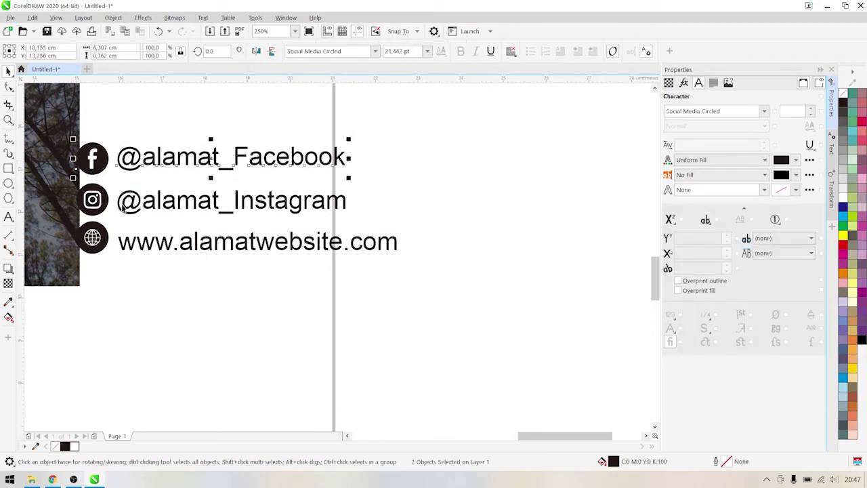
pyautogui.press('Escape')
pyautogui.click(233, 199)
pyautogui.keyDown('shift'); pyautogui.click(93, 199); pyautogui.keyUp('shift')
pyautogui.press('e')
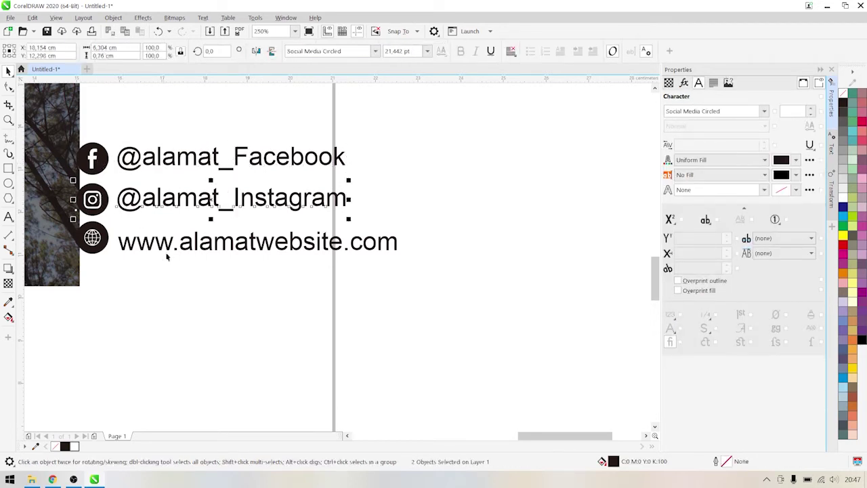
pyautogui.press('Escape')
pyautogui.click(152, 250)
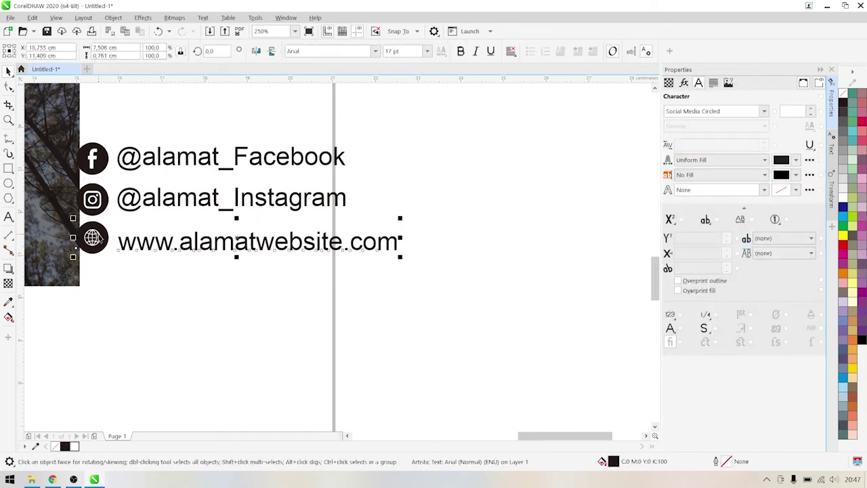
pyautogui.keyDown('shift'); pyautogui.click(94, 237); pyautogui.keyUp('shift')
pyautogui.press('e')
pyautogui.press('Escape')
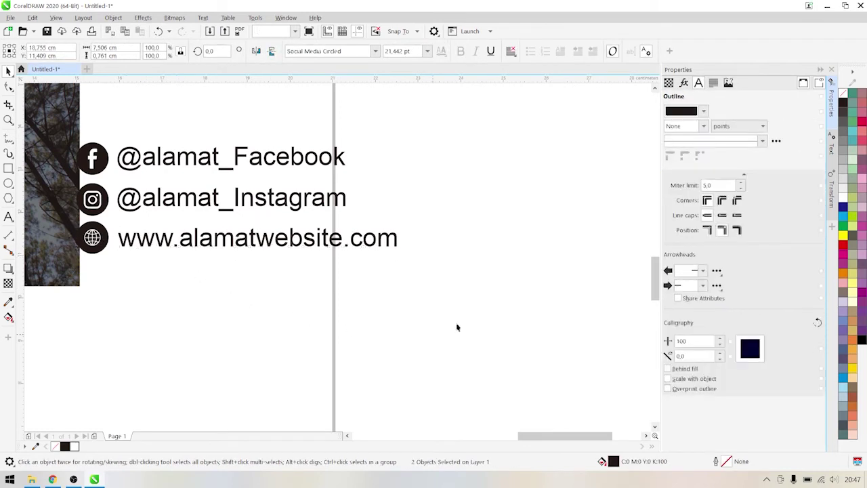
# Left-align the three text labels with each other
pyautogui.moveTo(456, 323); pyautogui.dragTo(102, 131)
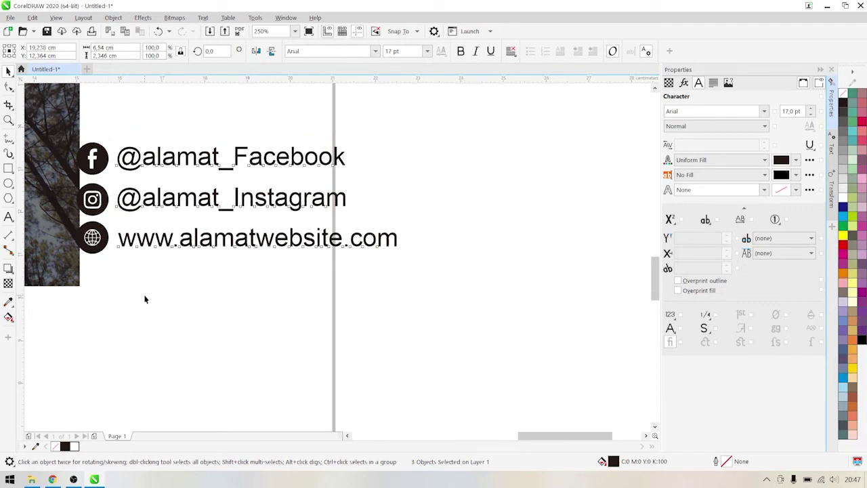
pyautogui.moveTo(132, 321); pyautogui.dragTo(56, 115)
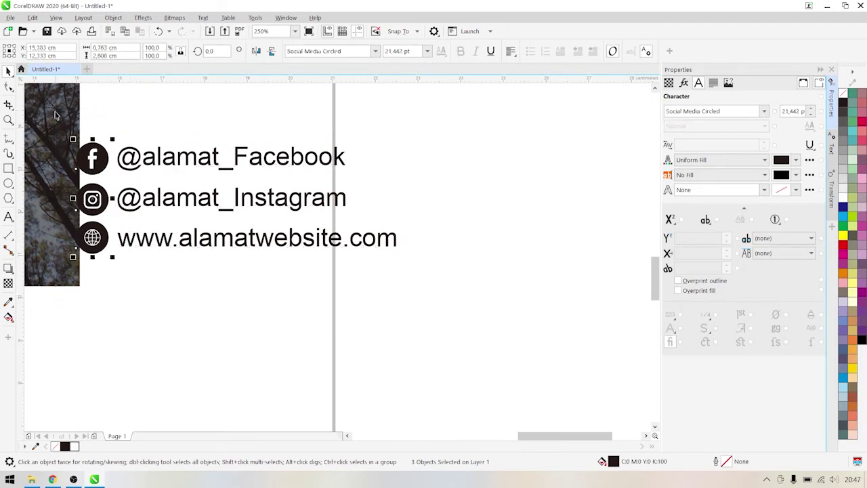
pyautogui.click(391, 131)
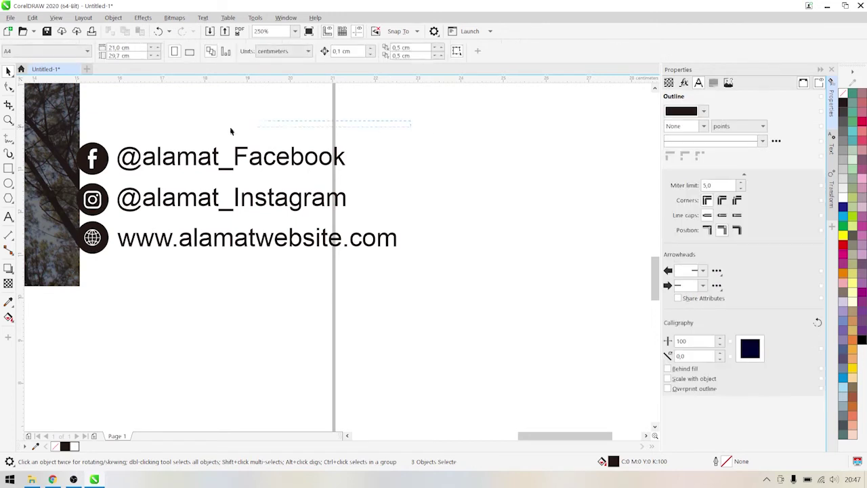
# Group each of the three icons with its own text label
pyautogui.moveTo(231, 130); pyautogui.dragTo(40, 191)
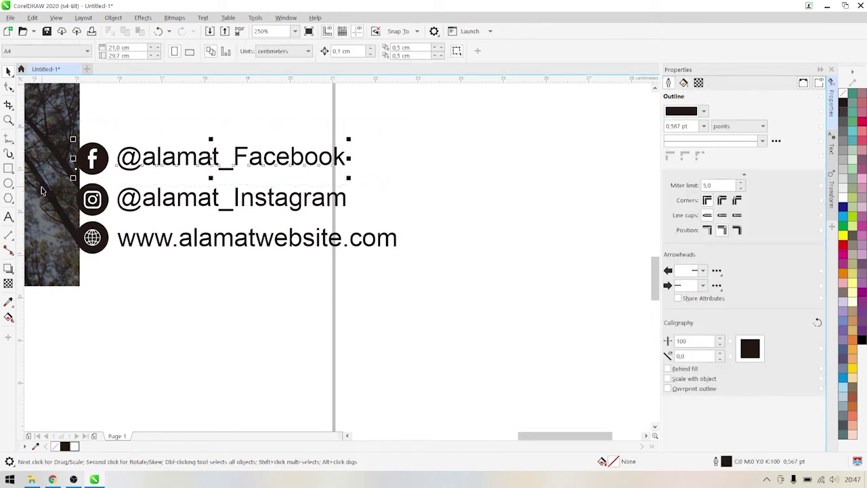
pyautogui.hotkey('ctrl', 'g')
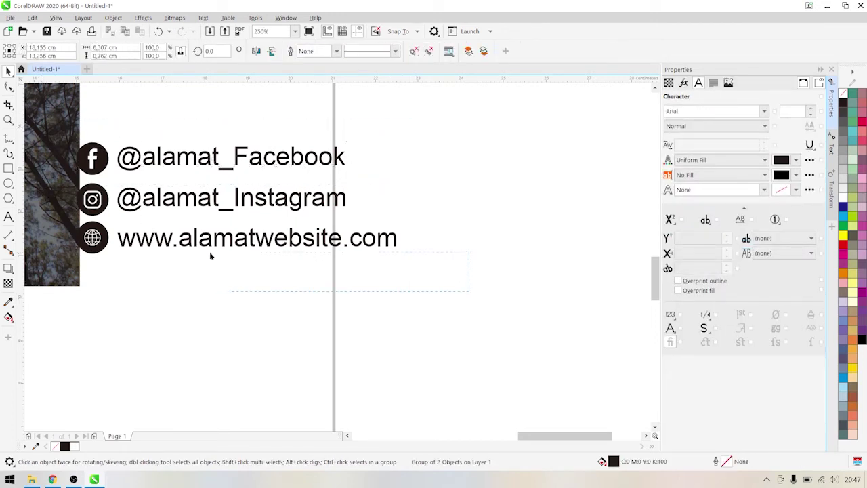
pyautogui.moveTo(210, 256); pyautogui.dragTo(58, 213)
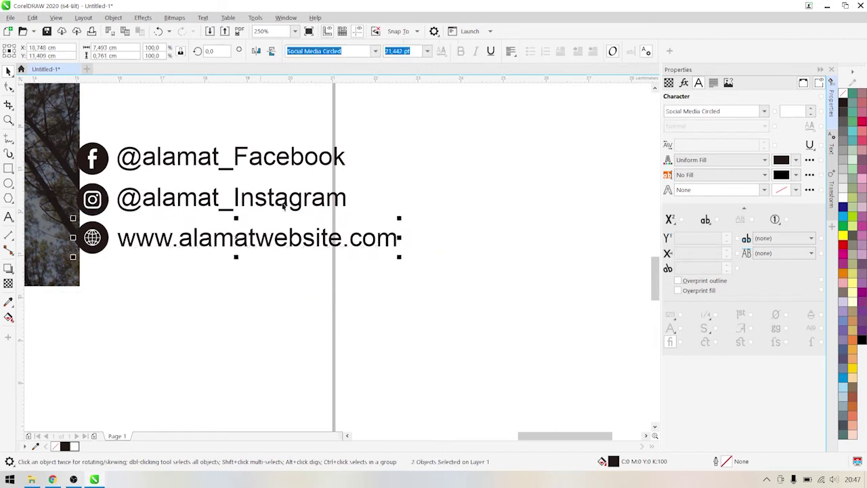
pyautogui.moveTo(402, 162); pyautogui.dragTo(72, 218)
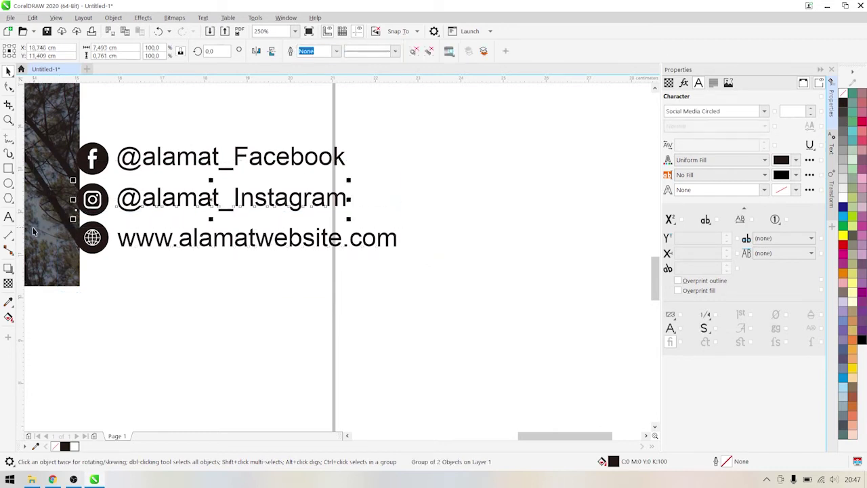
pyautogui.hotkey('ctrl', 'g')
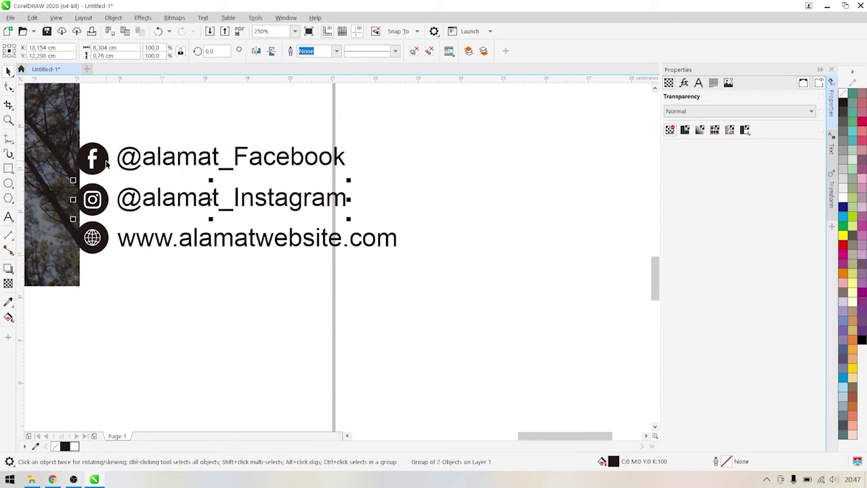
# Align the top of the Instagram group with the top of the Facebook group
pyautogui.keyDown('shift'); pyautogui.click(106, 162); pyautogui.keyUp('shift')
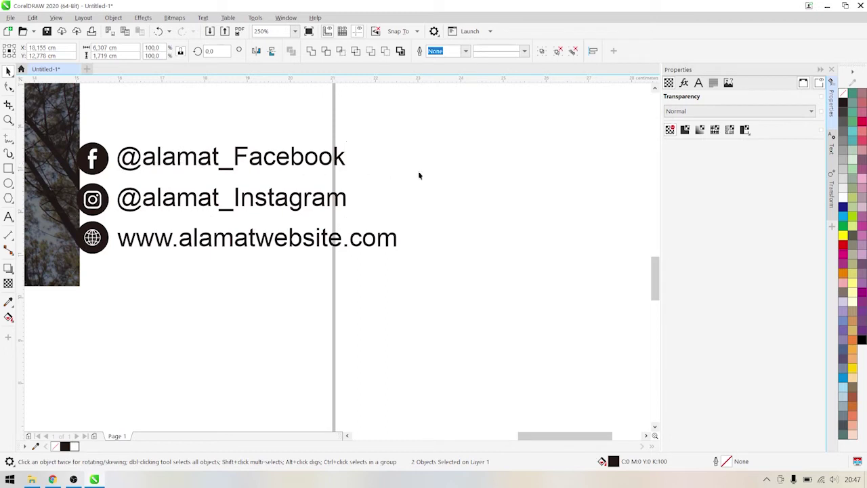
pyautogui.press('t')
pyautogui.click(399, 186)
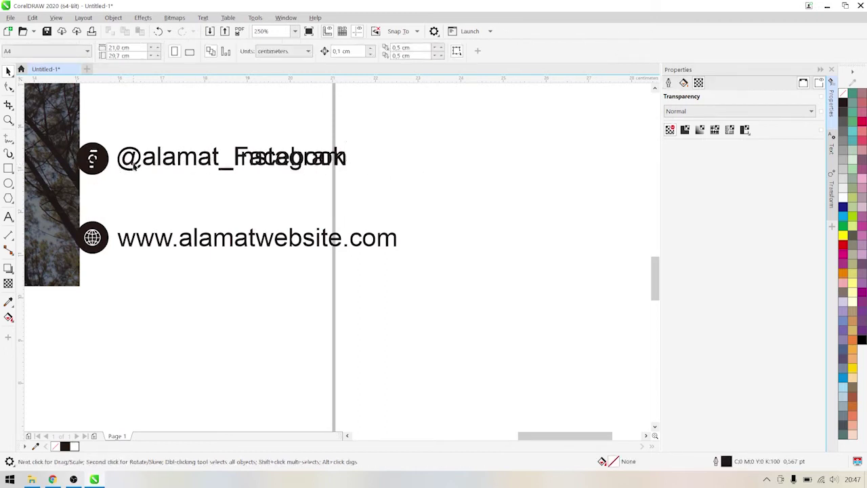
# Move the Instagram group right by its own width of 6.304 cm using a relative position transform with 0 copies
pyautogui.click(134, 167)
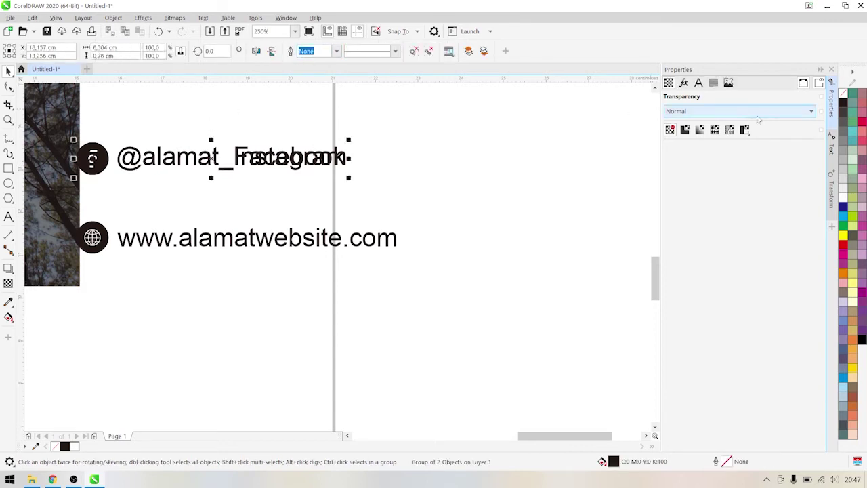
pyautogui.click(832, 191)
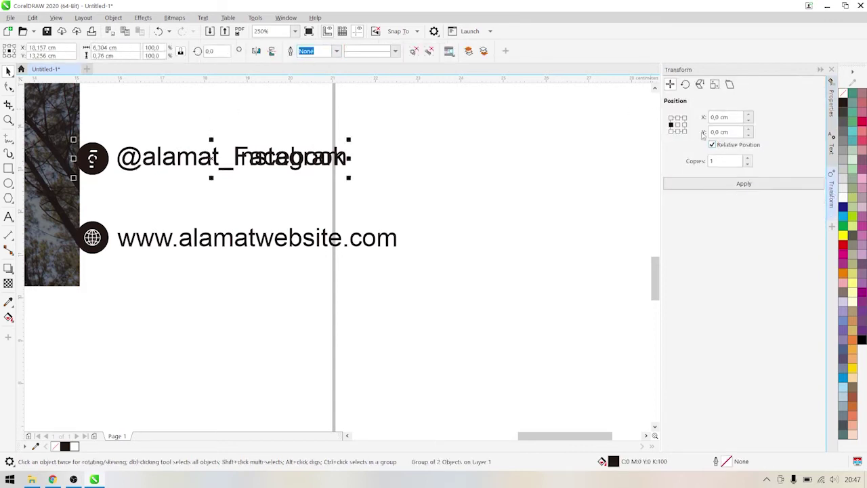
pyautogui.click(685, 124)
pyautogui.click(749, 164)
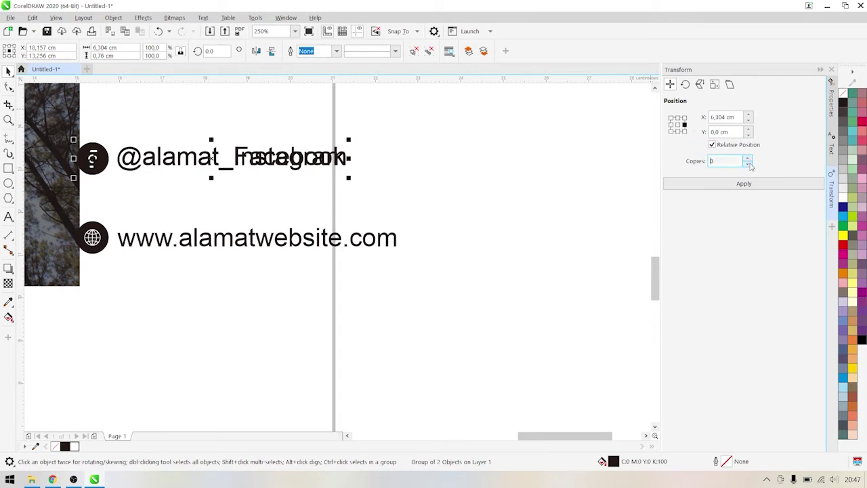
pyautogui.click(699, 187)
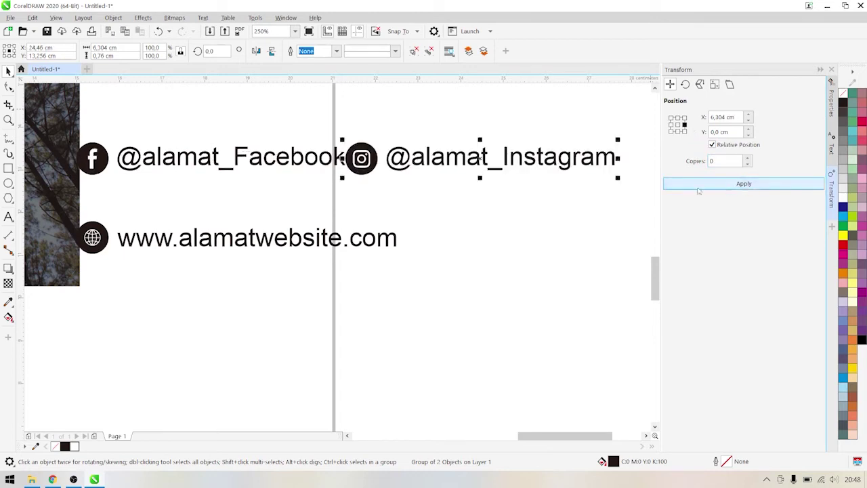
pyautogui.click(498, 232)
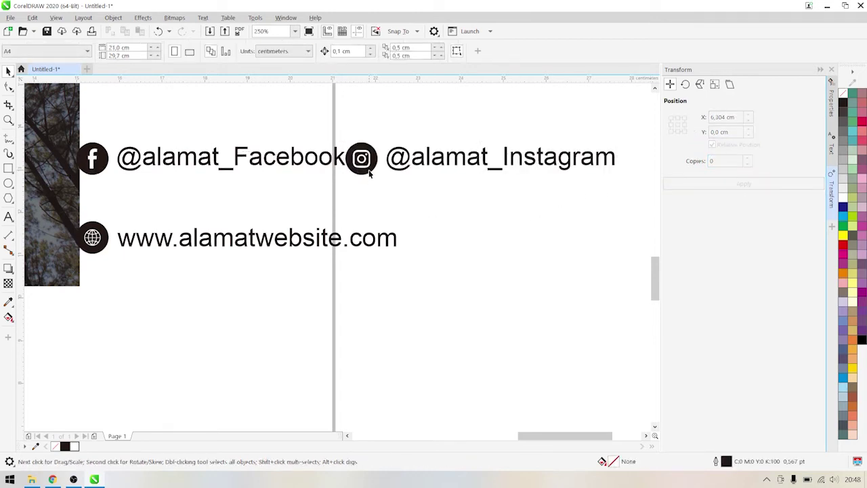
# Nudge the Instagram group 0.6 cm to the right to leave a gap after the Facebook label
pyautogui.click(369, 172)
pyautogui.press('Right')
pyautogui.press('Right')
pyautogui.press('Right')
pyautogui.press('Right')
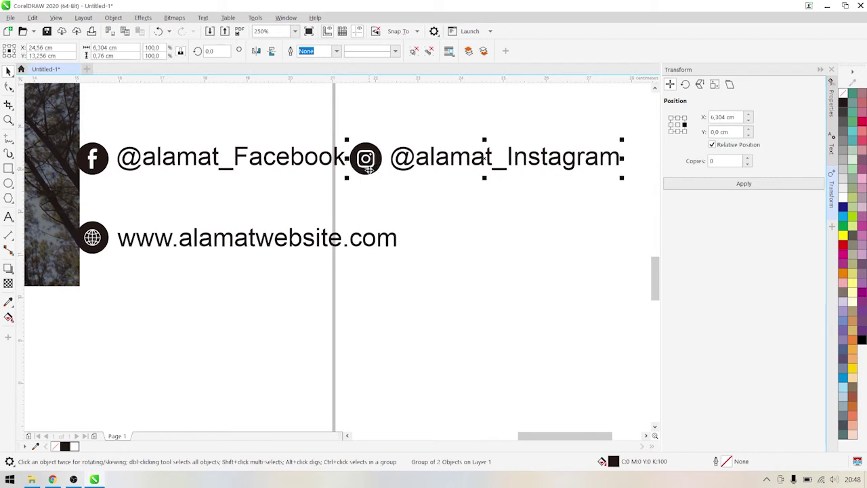
pyautogui.press('Right')
pyautogui.press('Right')
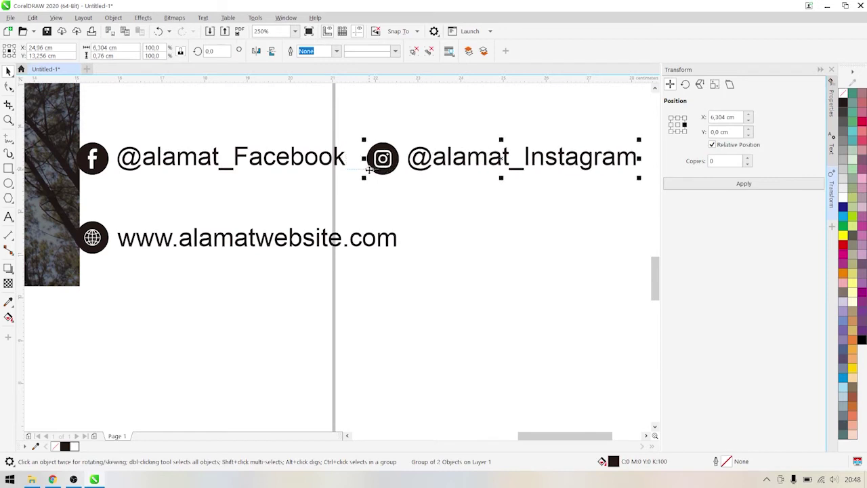
pyautogui.click(329, 201)
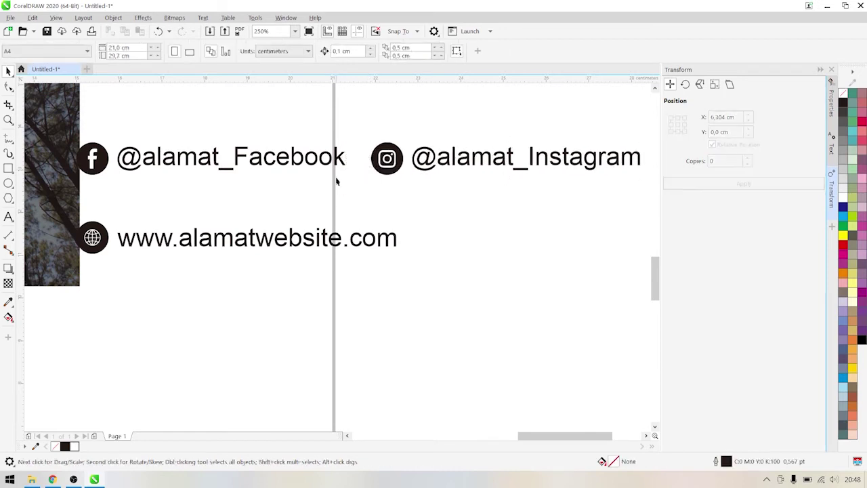
# Add a "|" separator after the Facebook label text, spaced away from the last word
pyautogui.click(341, 161)
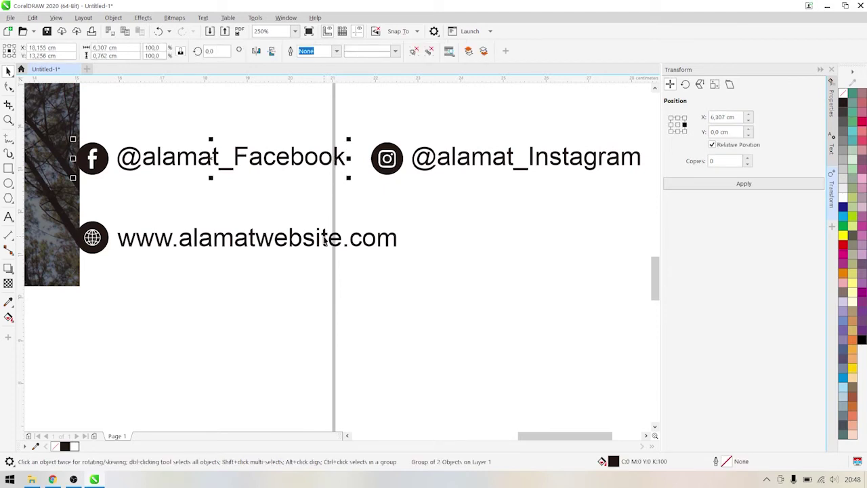
pyautogui.click(376, 215)
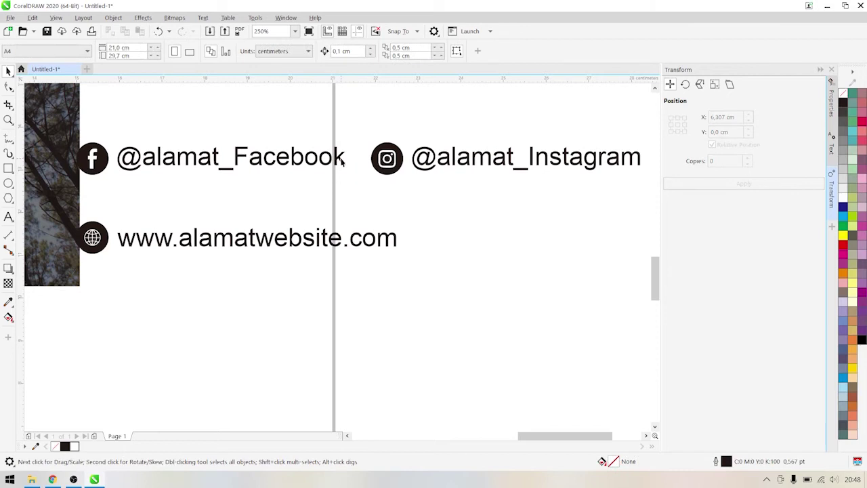
pyautogui.click(342, 158)
pyautogui.click(438, 230)
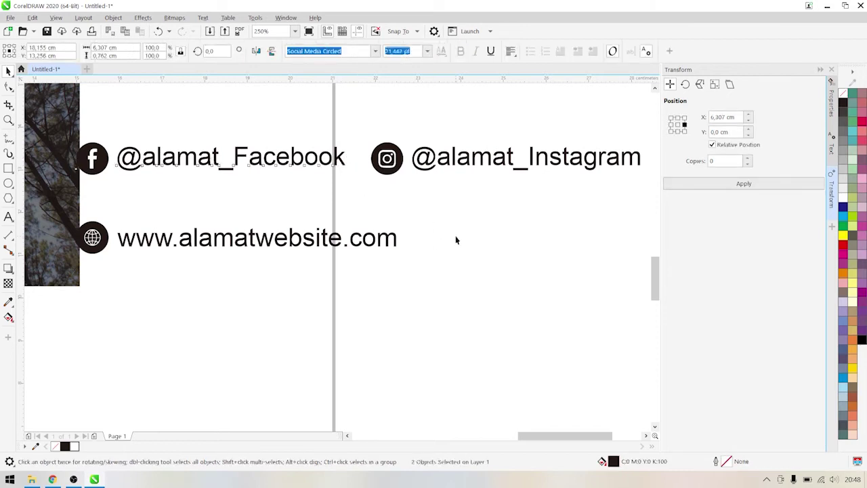
pyautogui.keyDown('ctrl'); pyautogui.click(345, 159); pyautogui.keyUp('ctrl')
pyautogui.doubleClick(342, 157)
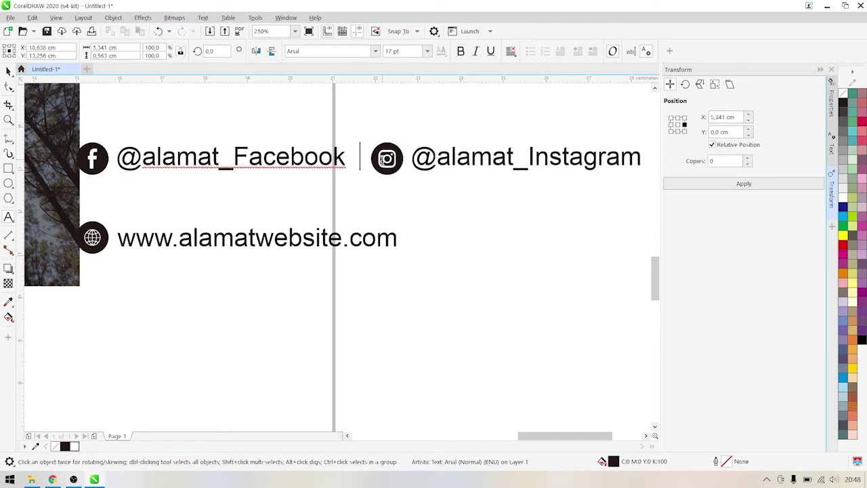
pyautogui.write('|')
pyautogui.click(8, 70)
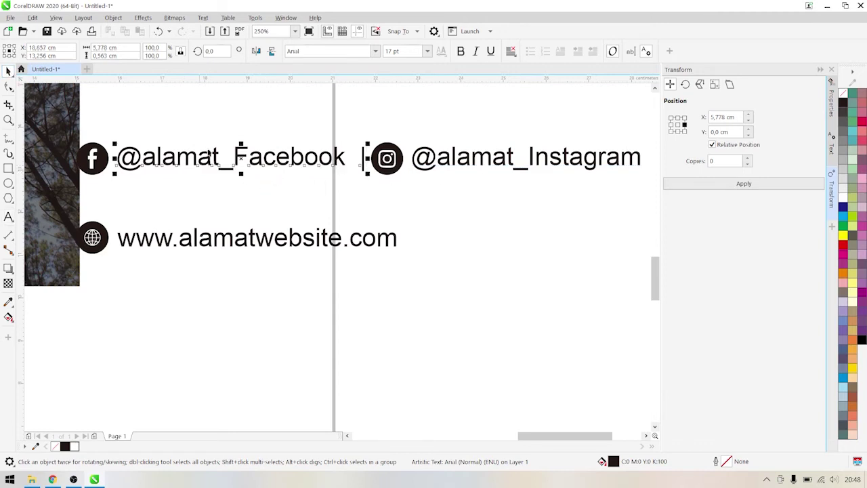
pyautogui.click(451, 221)
# Shift the Instagram group another 0.3 cm to the right, away from the separator
pyautogui.scroll(-3, 417, 235)
pyautogui.scroll(3, 451, 182)
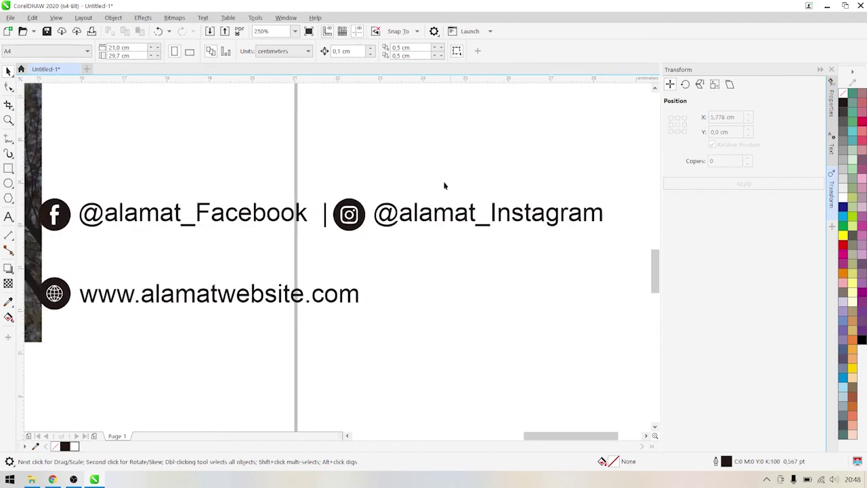
pyautogui.click(353, 214)
pyautogui.moveTo(343, 214); pyautogui.dragTo(356, 214)
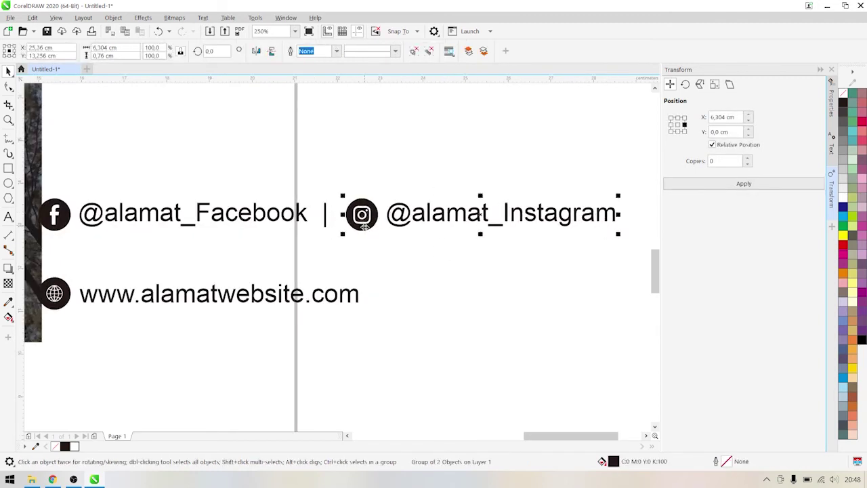
pyautogui.click(403, 275)
# Align the website group to the right edge and horizontal row of the Instagram group
pyautogui.click(301, 293)
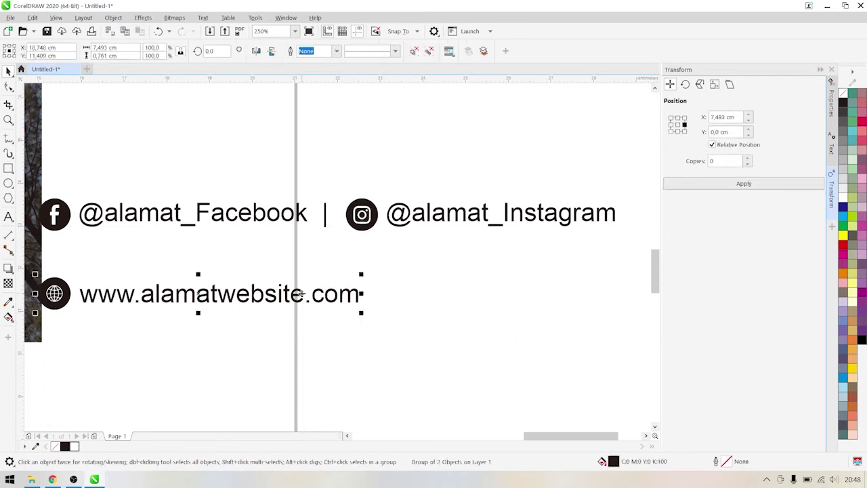
pyautogui.keyDown('shift'); pyautogui.click(364, 216); pyautogui.keyUp('shift')
pyautogui.press('r')
pyautogui.press('c')
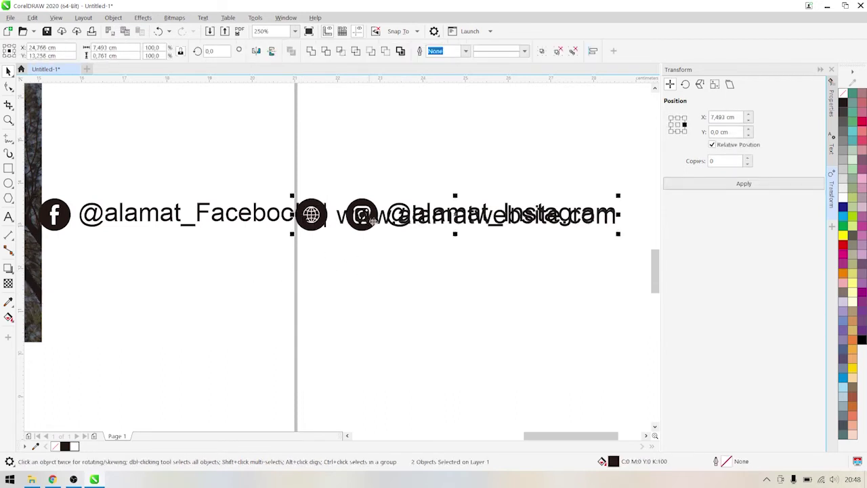
pyautogui.click(442, 307)
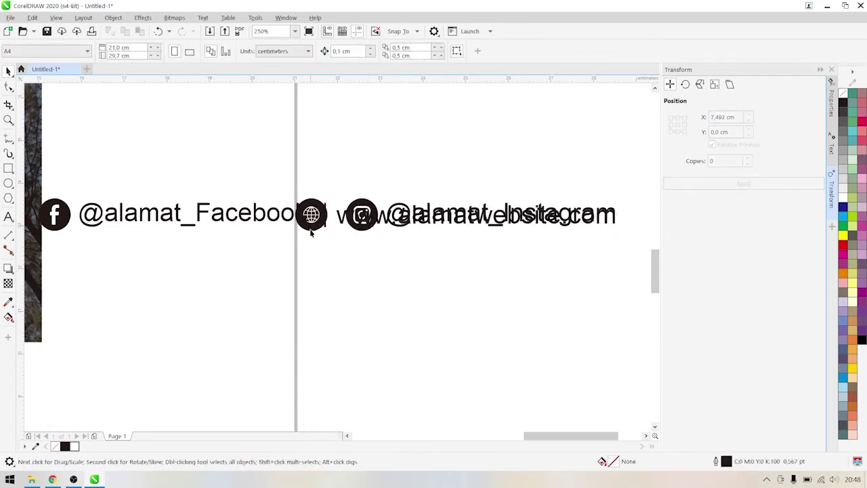
# Move the website group right by its own width of 7.493 cm with 0 copies, placing it after the Instagram group
pyautogui.click(311, 233)
pyautogui.click(764, 188)
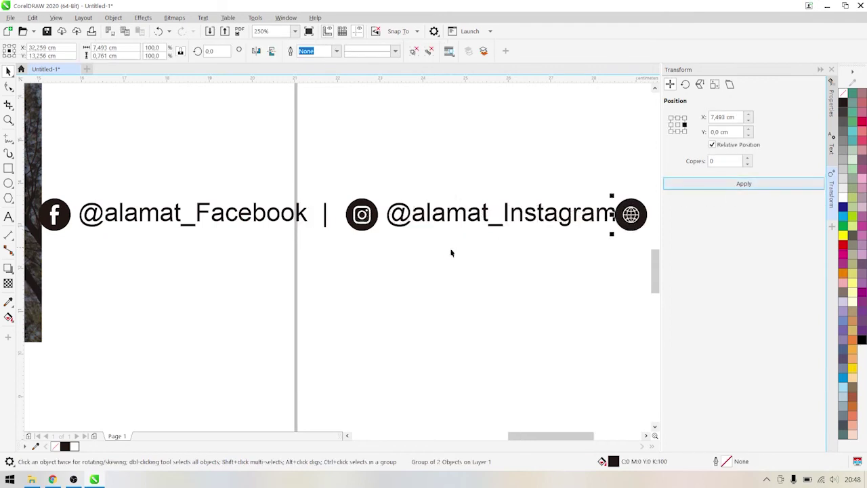
pyautogui.scroll(-2, 457, 253)
pyautogui.scroll(2, 538, 247)
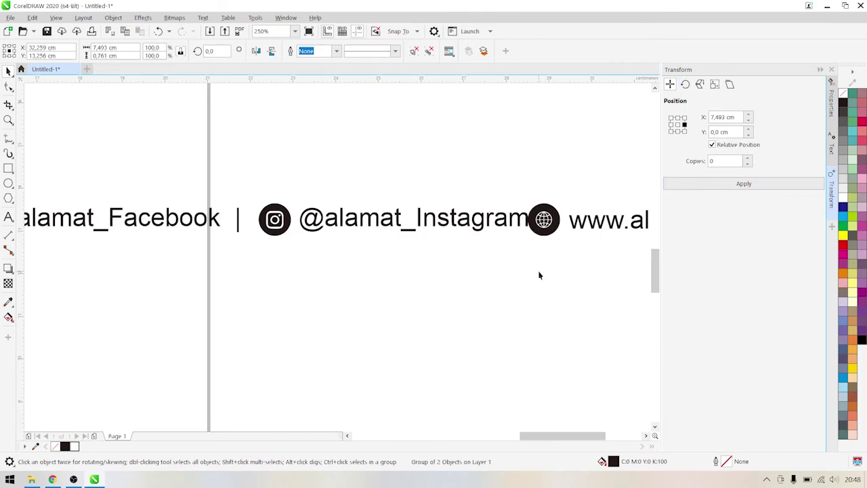
# Nudge the website group 0.4 cm to the right to leave a gap after the Instagram label
pyautogui.moveTo(542, 227); pyautogui.dragTo(546, 227)
pyautogui.press('Right')
pyautogui.press('Right')
pyautogui.press('Right')
pyautogui.press('Right')
pyautogui.press('Right')
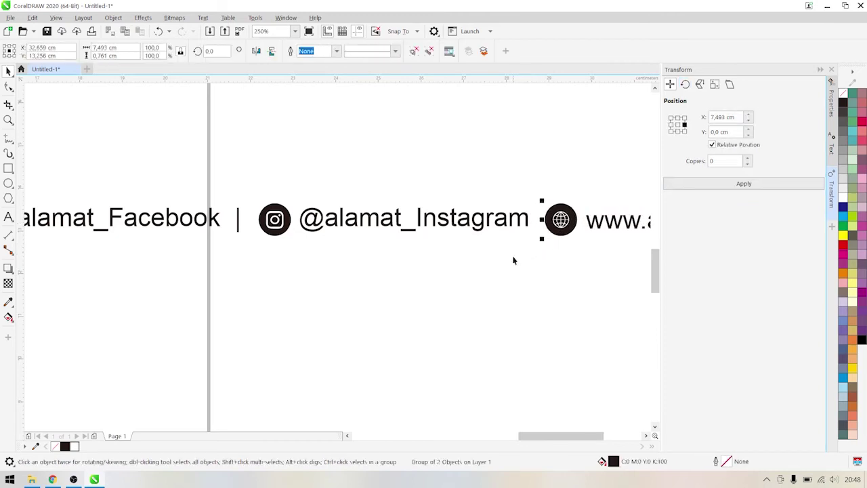
pyautogui.click(519, 219)
pyautogui.click(521, 216)
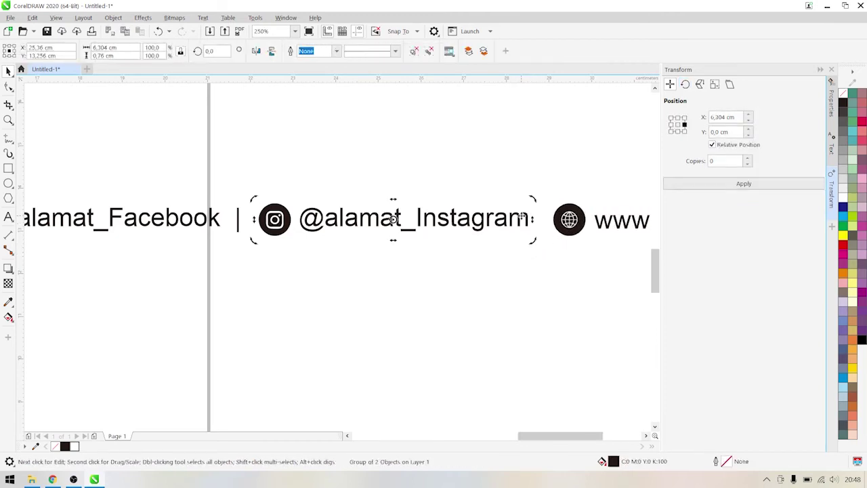
pyautogui.rightClick(519, 218)
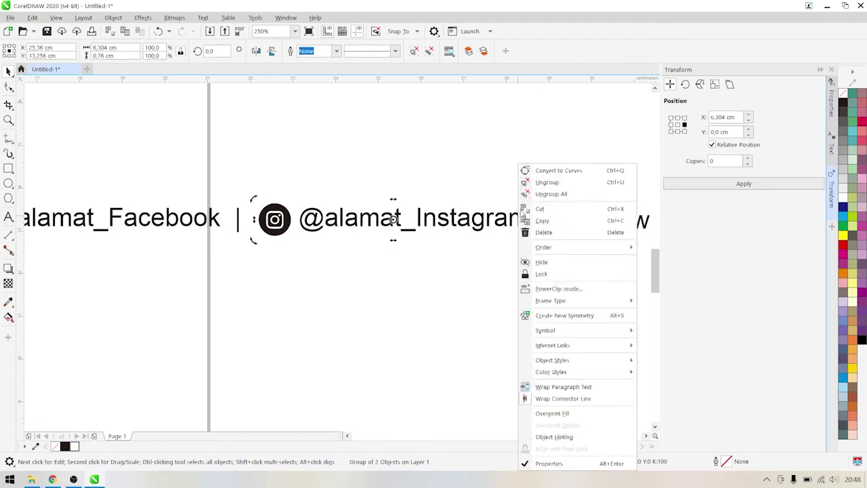
pyautogui.click(546, 182)
pyautogui.click(523, 217)
pyautogui.click(529, 225)
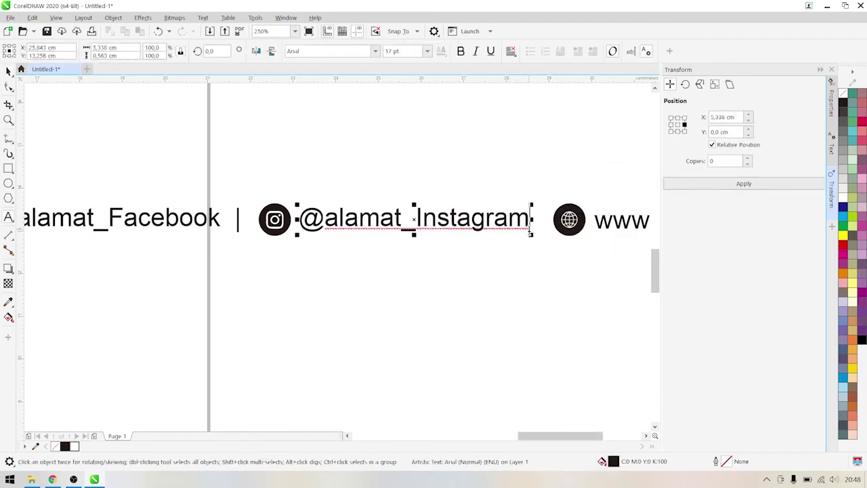
pyautogui.click(529, 230)
pyautogui.write('|')
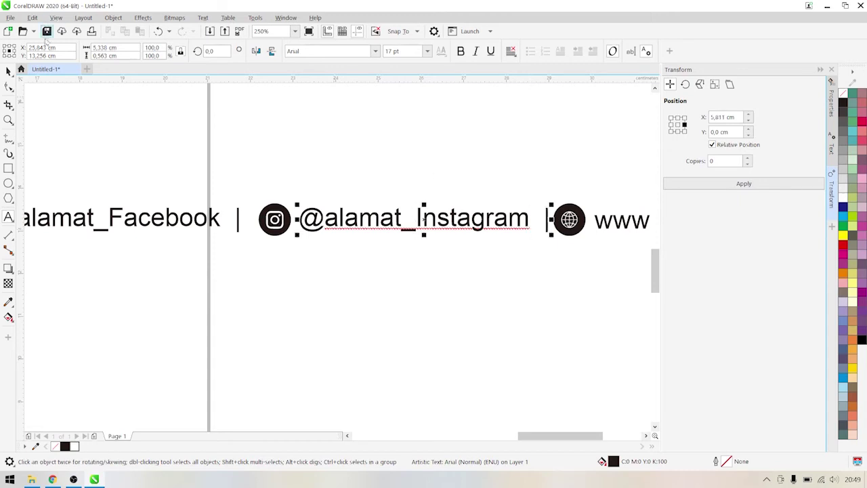
pyautogui.click(8, 70)
pyautogui.click(504, 289)
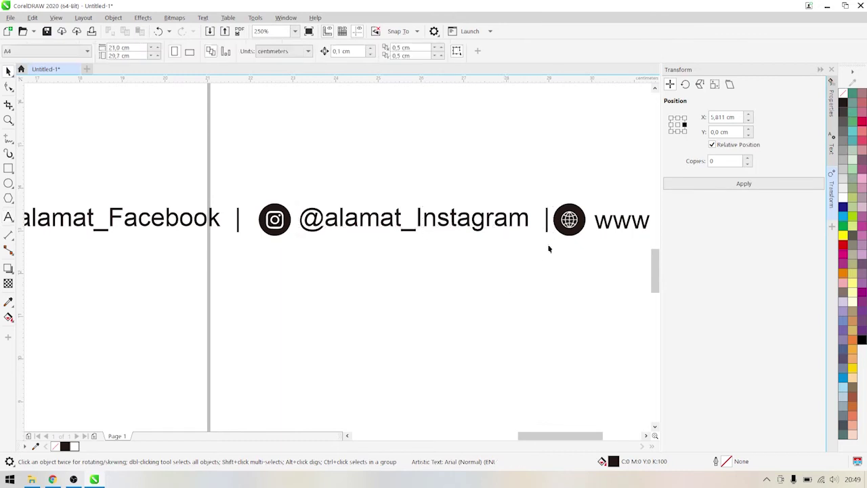
# Nudge the website group 0.3 cm to the right, away from the new separator
pyautogui.click(582, 229)
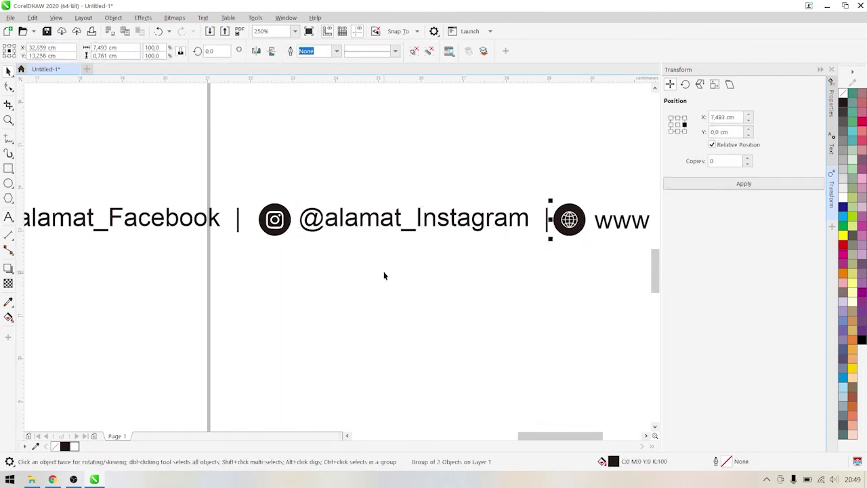
pyautogui.press('Right')
pyautogui.press('Right')
pyautogui.press('Right')
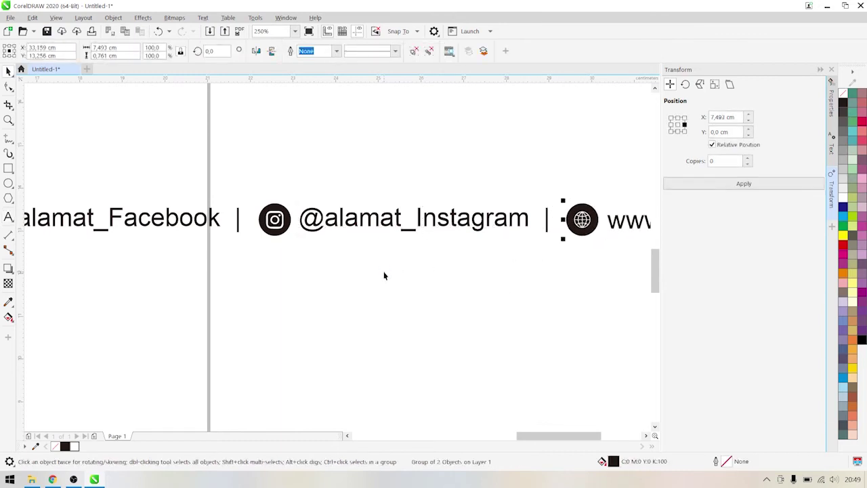
pyautogui.click(384, 275)
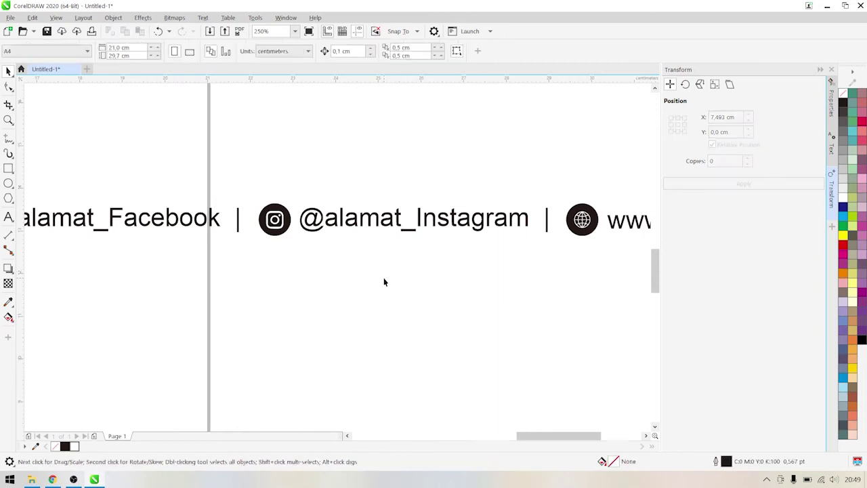
# Group the five objects of the social media contact row together
pyautogui.scroll(-2, 384, 278)
pyautogui.scroll(-1, 547, 287)
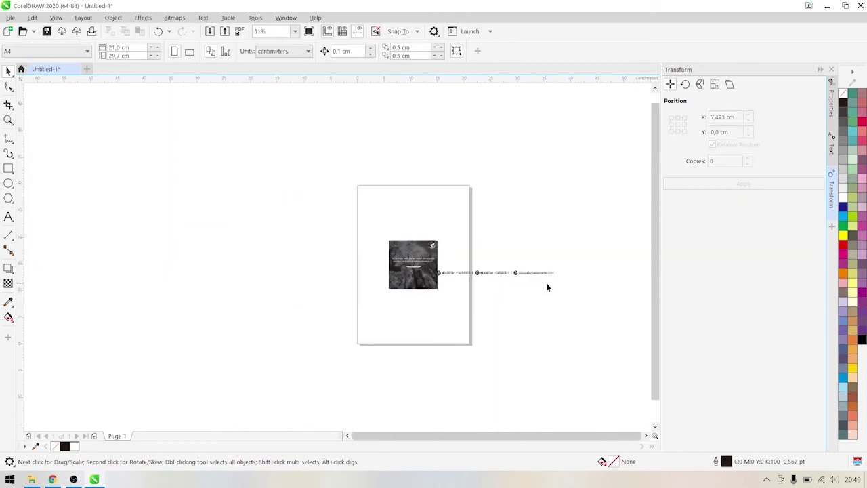
pyautogui.scroll(1, 553, 285)
pyautogui.moveTo(344, 247); pyautogui.dragTo(316, 246)
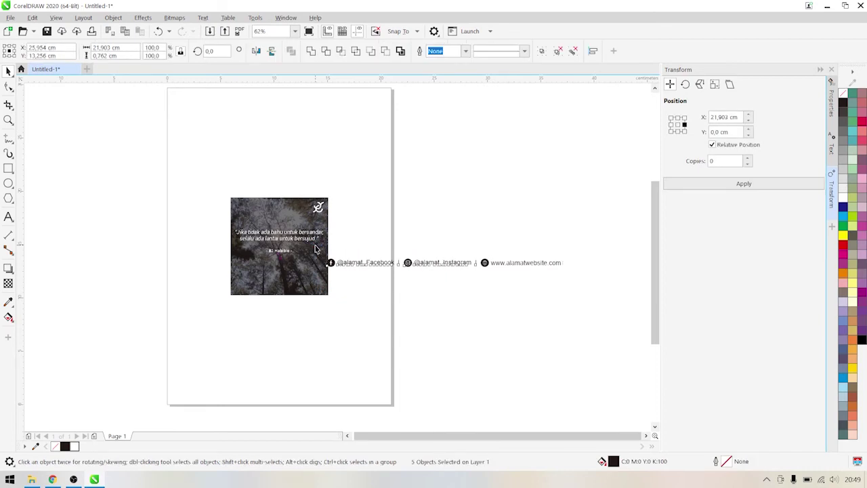
pyautogui.hotkey('ctrl', 'g')
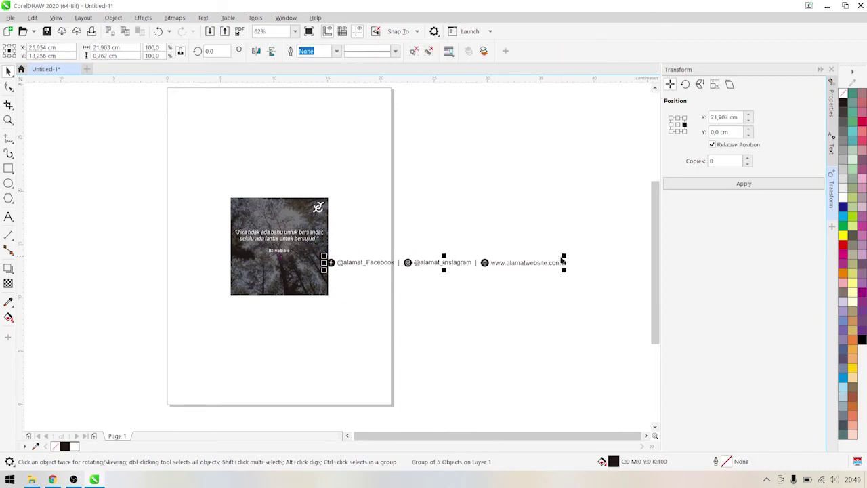
# Scale the contact row down proportionally to about 8.5 cm wide and place it over the lower part of the forest photo
pyautogui.moveTo(564, 254); pyautogui.dragTo(433, 220)
pyautogui.scroll(2, 275, 267)
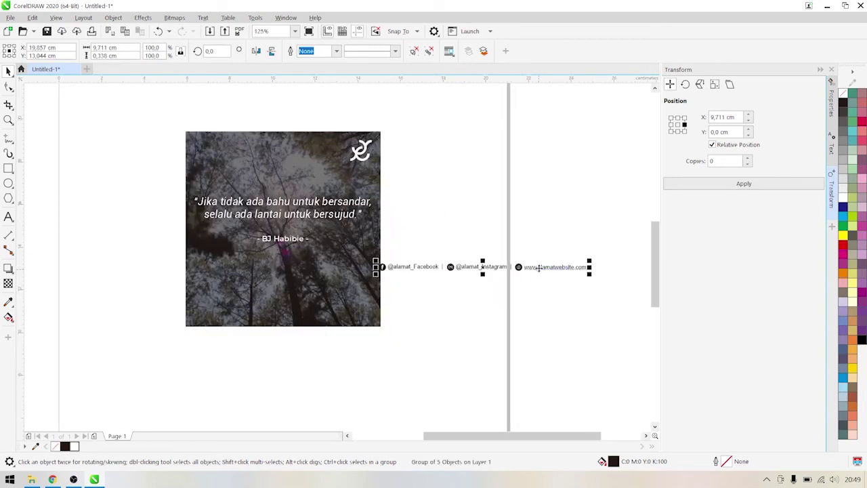
pyautogui.moveTo(539, 269); pyautogui.dragTo(381, 281)
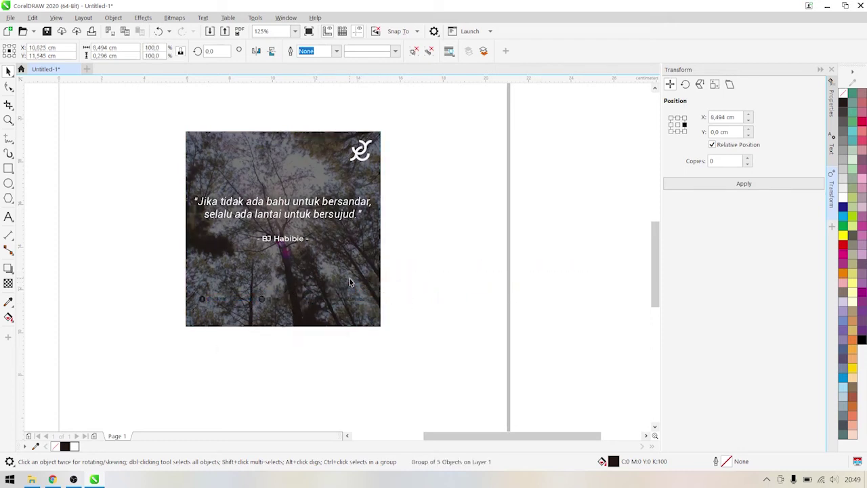
# Centre the contact row horizontally on the photo and fill it with white
pyautogui.keyDown('shift'); pyautogui.click(352, 280); pyautogui.keyUp('shift')
pyautogui.click(420, 283)
pyautogui.moveTo(411, 355); pyautogui.dragTo(187, 266)
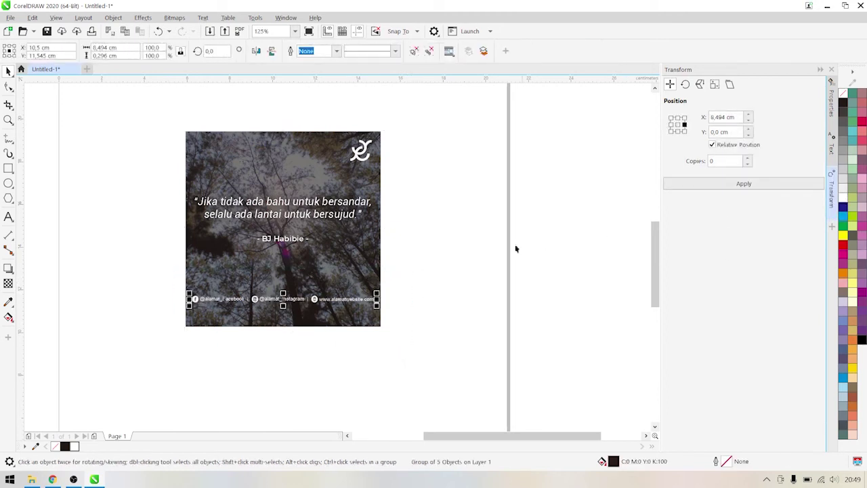
pyautogui.click(408, 274)
# Nudge the contact row 0.9 cm down towards the bottom edge of the photo
pyautogui.scroll(2, 263, 305)
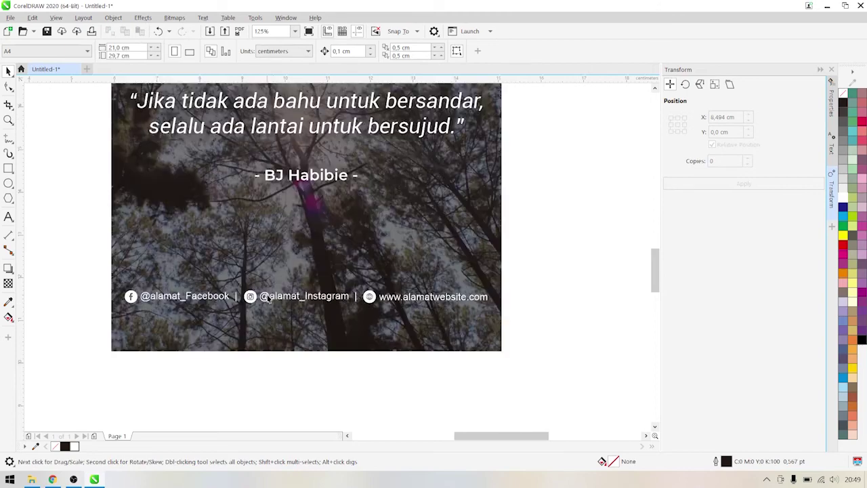
pyautogui.click(275, 304)
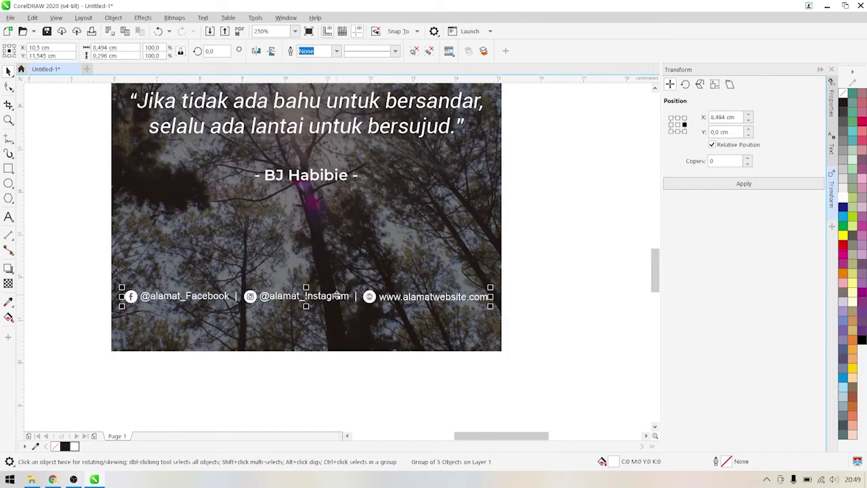
pyautogui.press('Down')
pyautogui.press('Down')
pyautogui.press('Down')
pyautogui.press('Down')
pyautogui.press('Down')
pyautogui.press('Down')
pyautogui.press('Down')
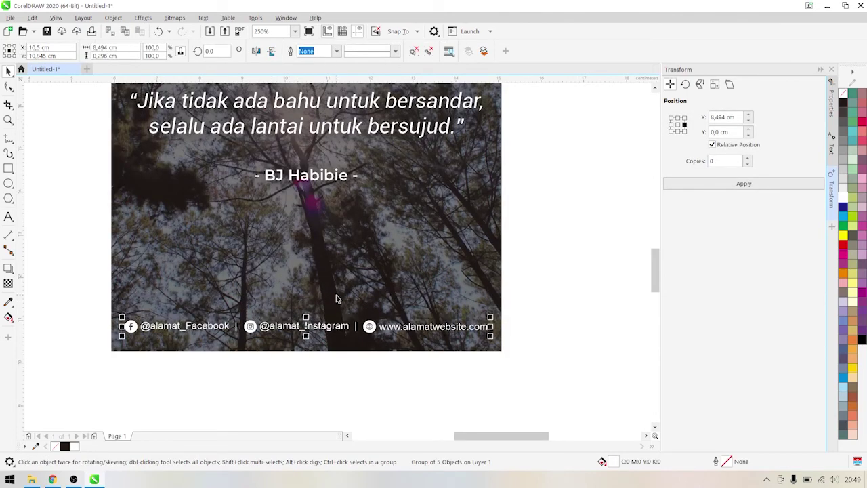
pyautogui.press('Down')
pyautogui.press('Down')
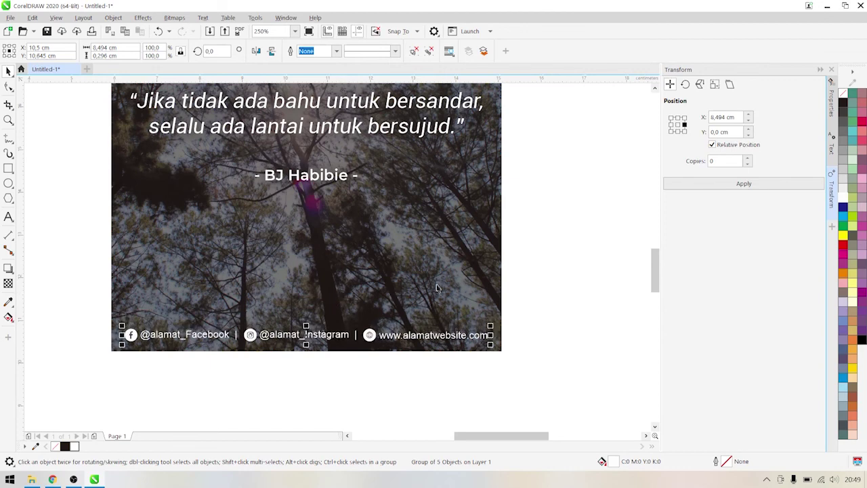
pyautogui.click(590, 254)
# Raise the contact row by 0.1 cm from the bottom edge of the photo
pyautogui.scroll(-2, 533, 279)
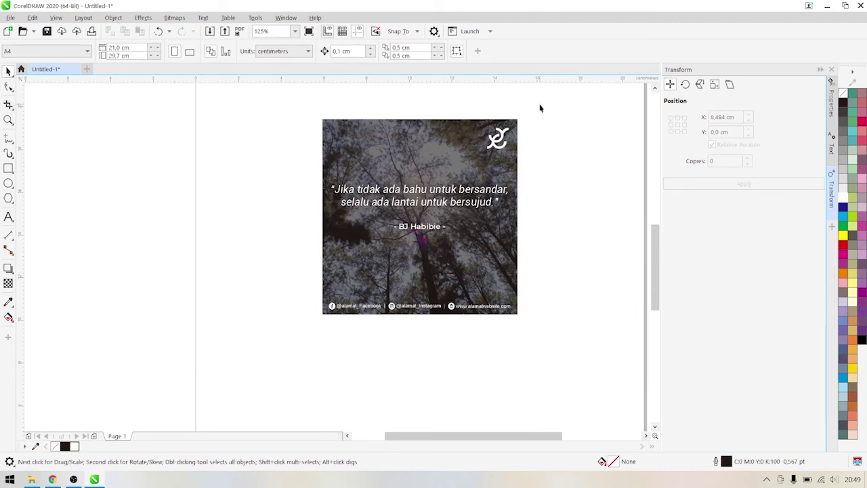
pyautogui.scroll(1, 538, 109)
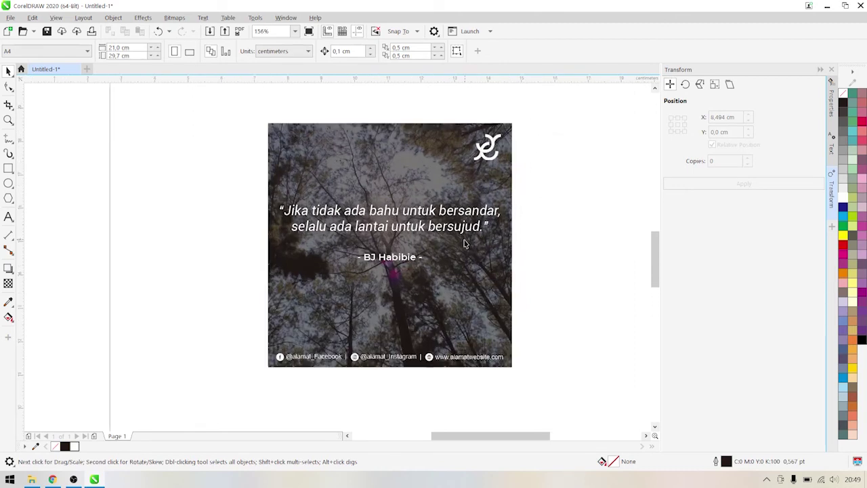
pyautogui.scroll(1, 468, 244)
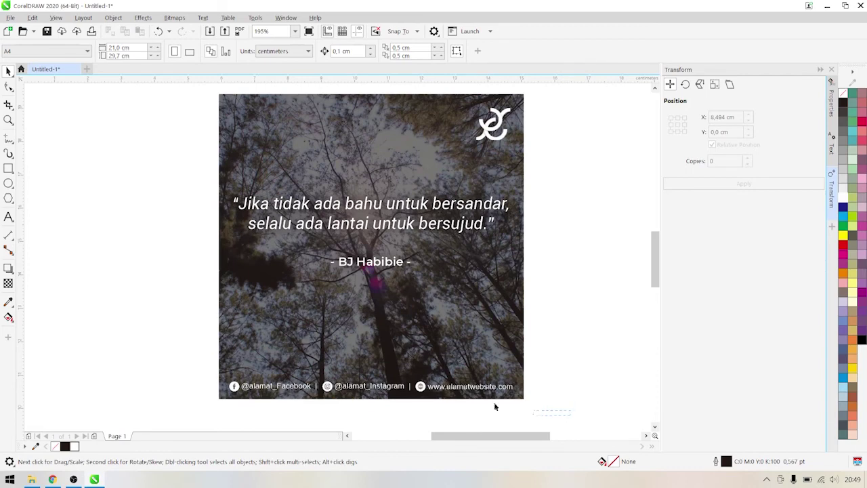
pyautogui.moveTo(494, 406); pyautogui.dragTo(160, 365)
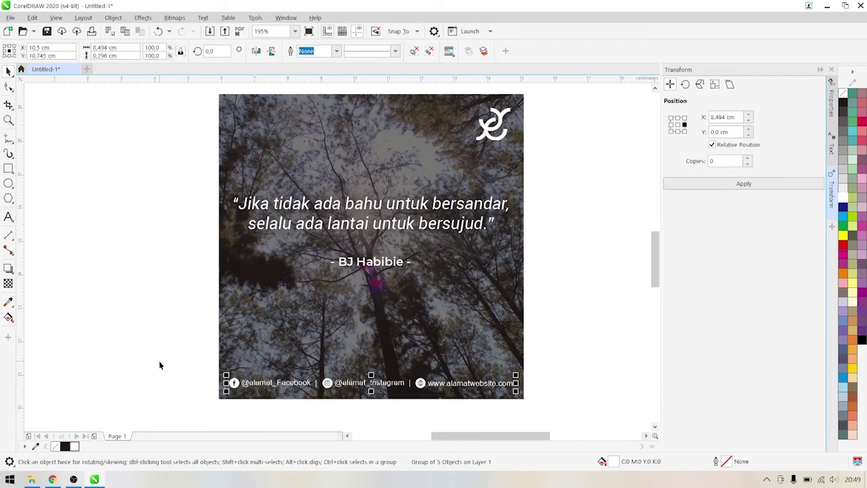
pyautogui.click(586, 343)
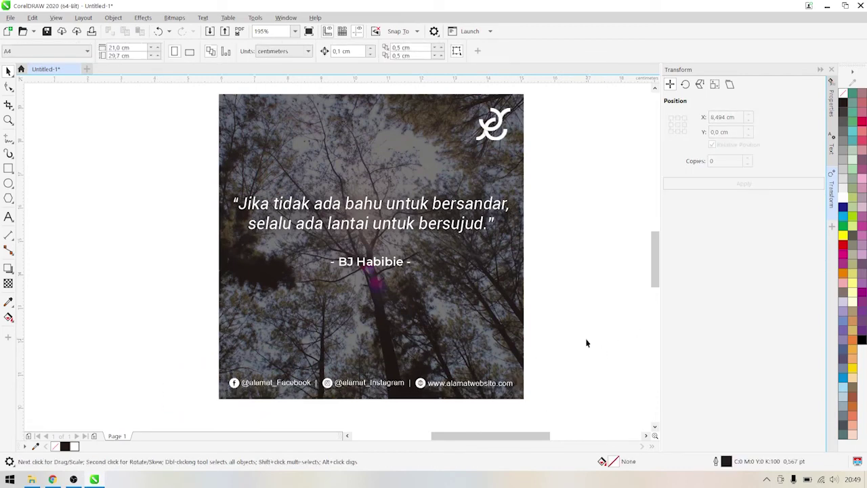
# Apply a Small Glow drop shadow to the contact row and set the shadow colour to black
pyautogui.click(379, 387)
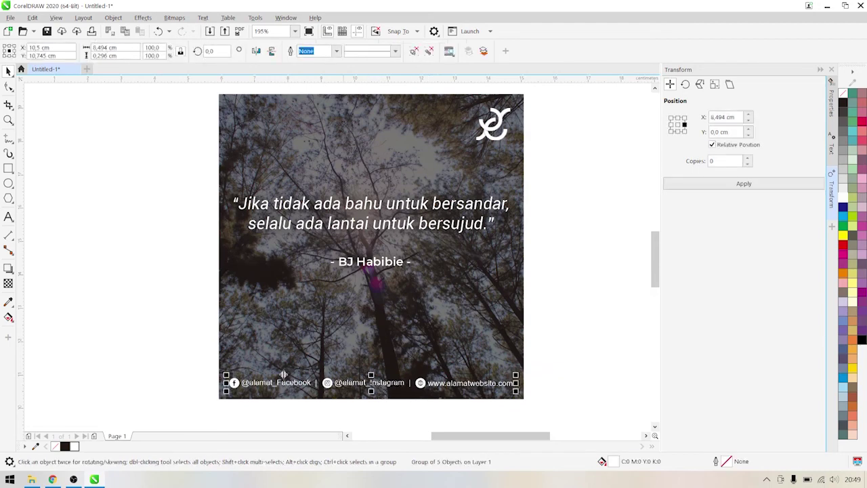
pyautogui.click(8, 269)
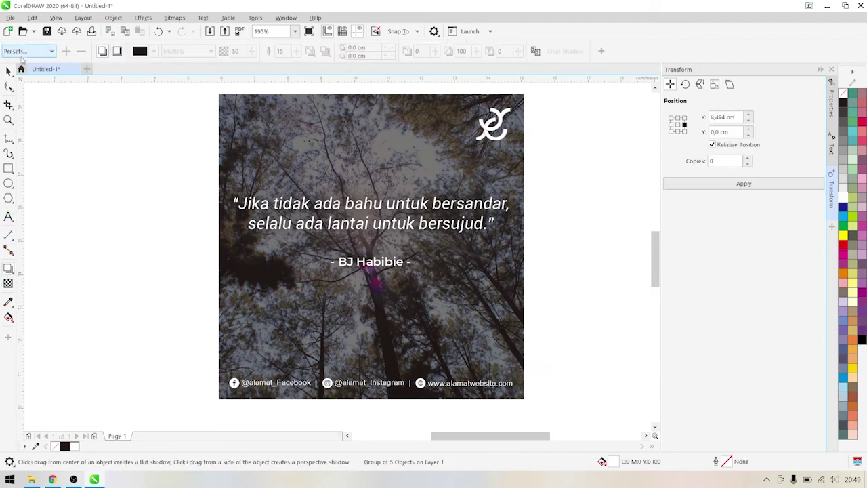
pyautogui.click(24, 50)
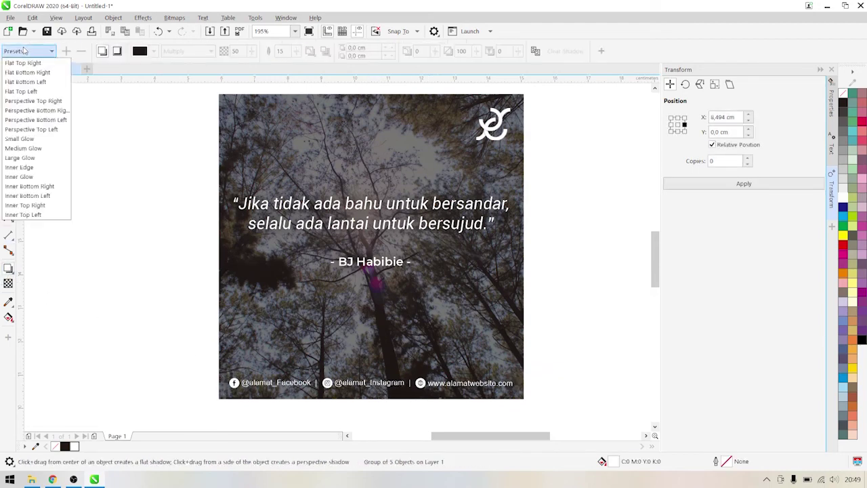
pyautogui.click(19, 139)
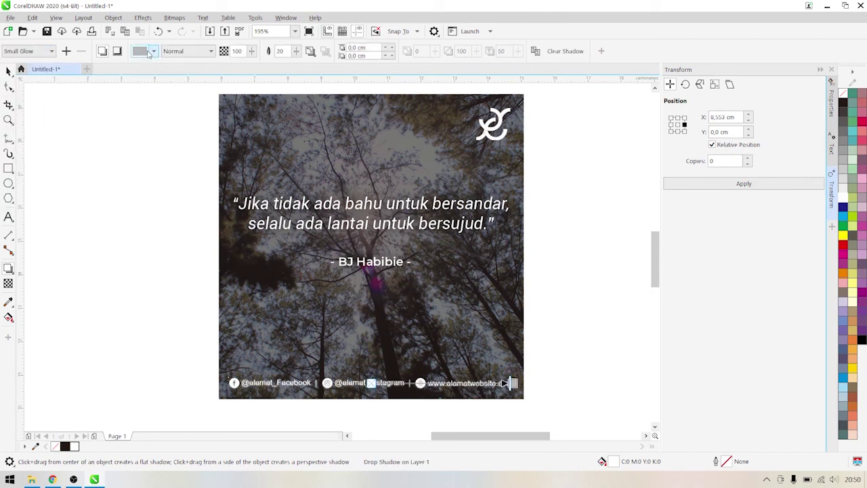
pyautogui.click(153, 51)
pyautogui.click(145, 103)
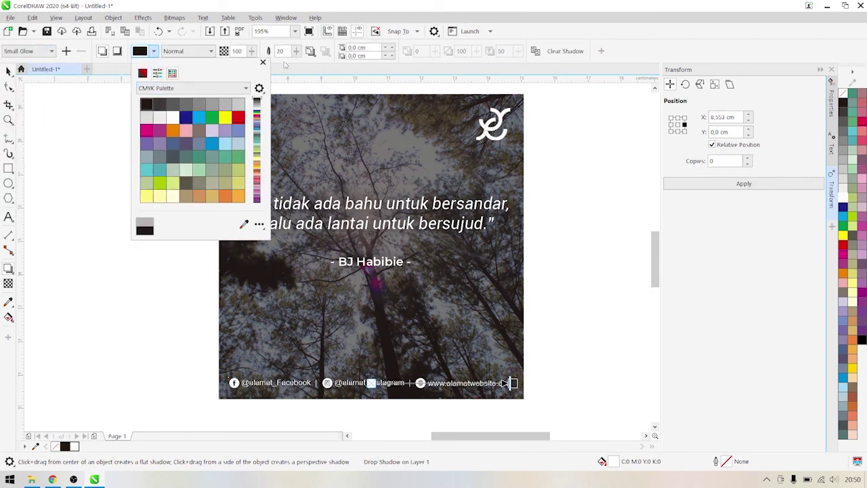
# Set the contact row shadow's feathering direction to Outside and its opacity to 80
pyautogui.click(309, 52)
pyautogui.click(310, 53)
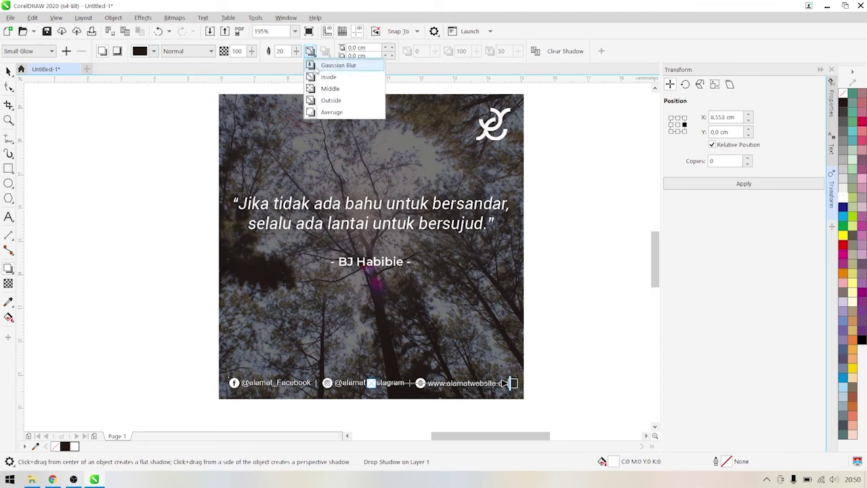
pyautogui.click(321, 101)
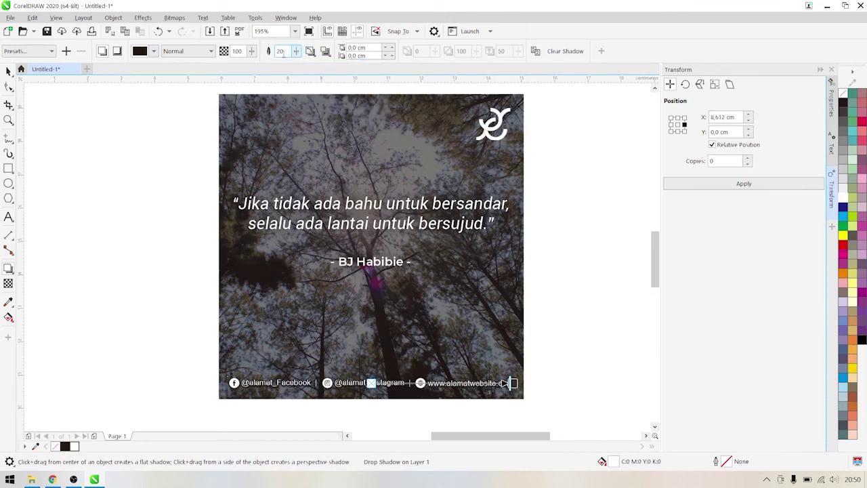
pyautogui.doubleClick(242, 53)
pyautogui.write('80')
pyautogui.press('Return')
pyautogui.click(8, 71)
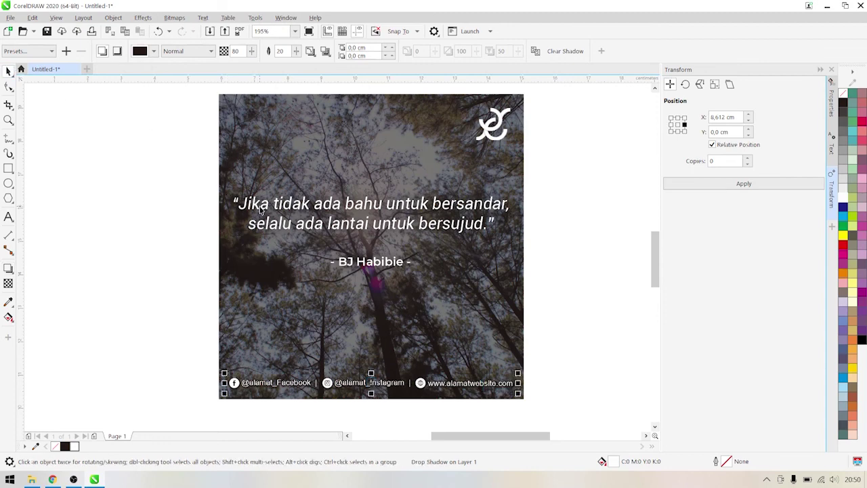
# Adjust the quote text's drop shadow to Outside feathering direction, opacity 80 and feather 20
pyautogui.click(250, 204)
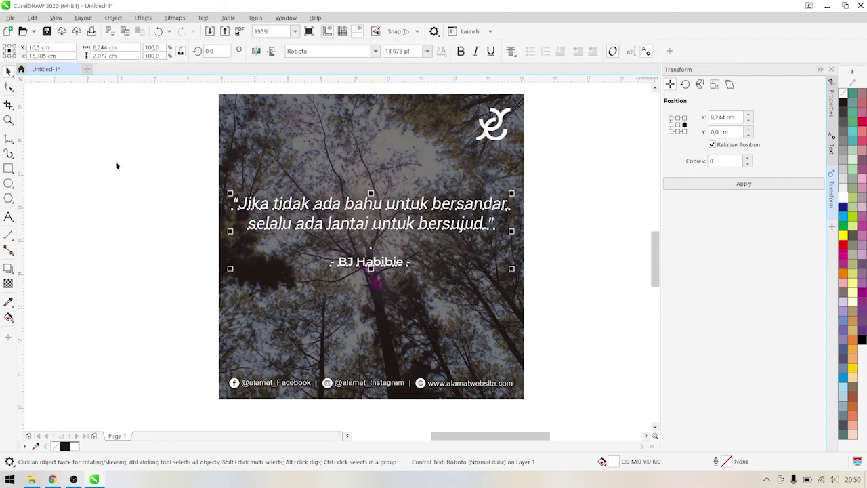
pyautogui.click(9, 271)
pyautogui.click(310, 50)
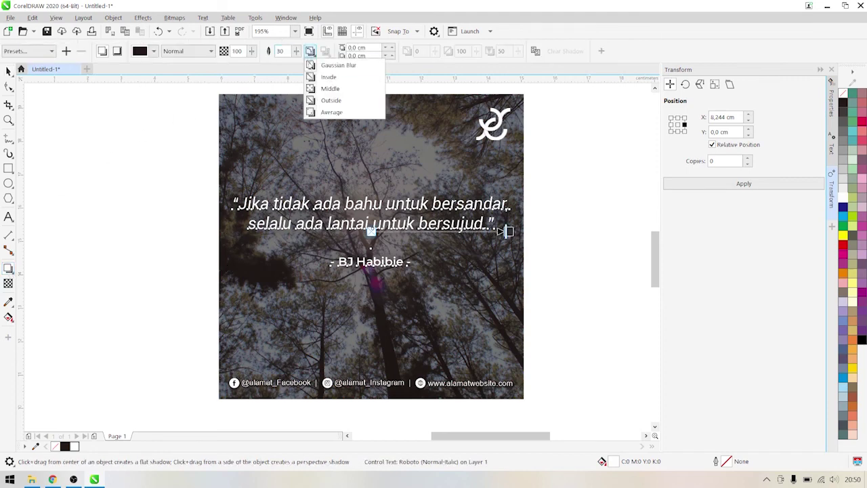
pyautogui.click(331, 101)
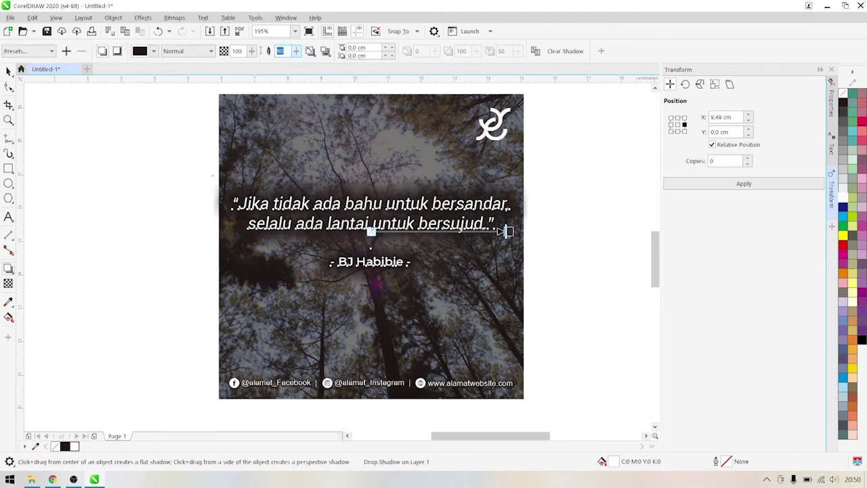
pyautogui.write('2')
pyautogui.press('Return')
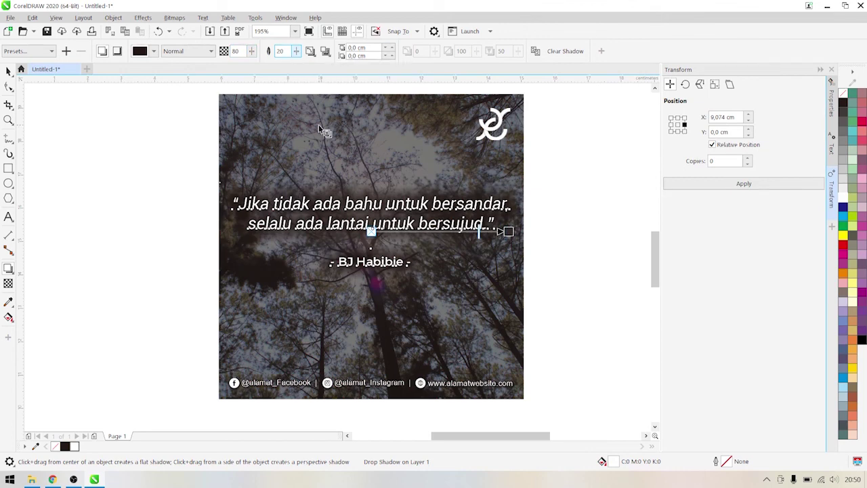
# Apply a Small Glow drop shadow to the white logo and set the shadow colour to black
pyautogui.click(490, 134)
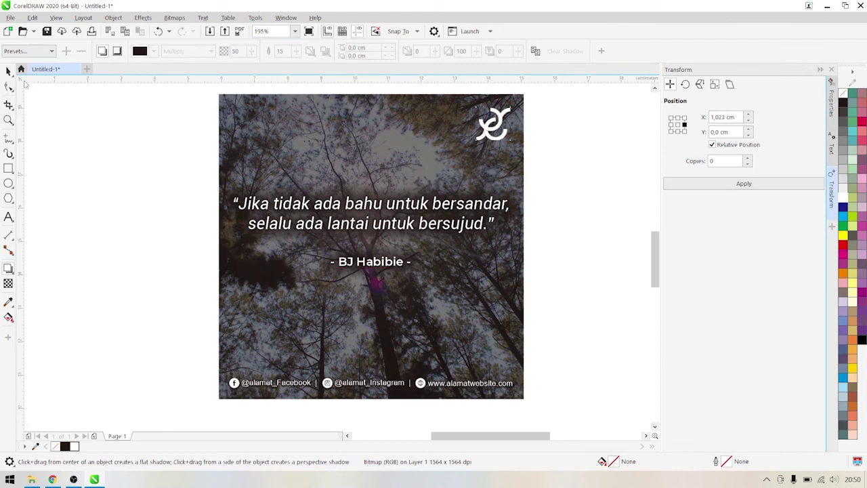
pyautogui.click(27, 51)
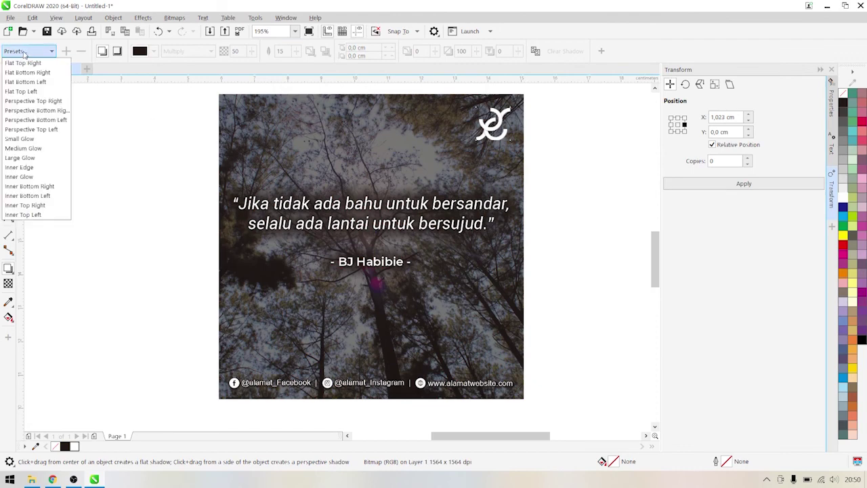
pyautogui.click(18, 144)
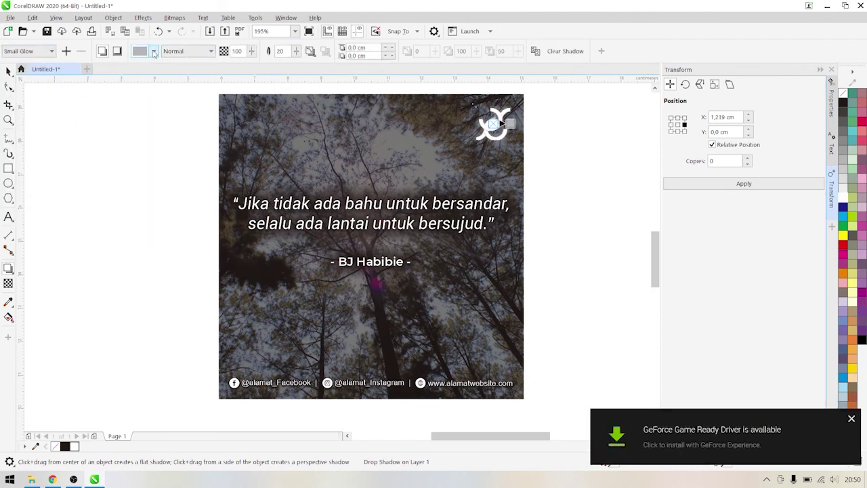
pyautogui.click(153, 52)
pyautogui.click(146, 106)
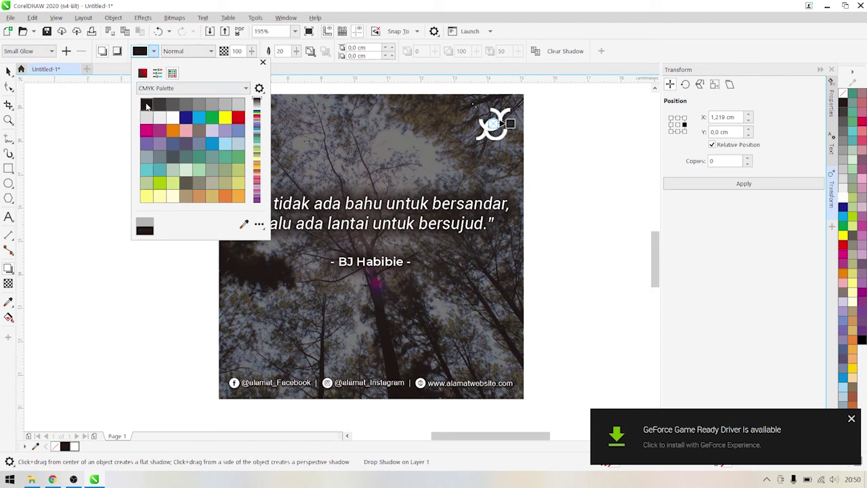
# Set the logo shadow's feathering direction to Outside and its opacity to 80, and deselect it
pyautogui.click(313, 56)
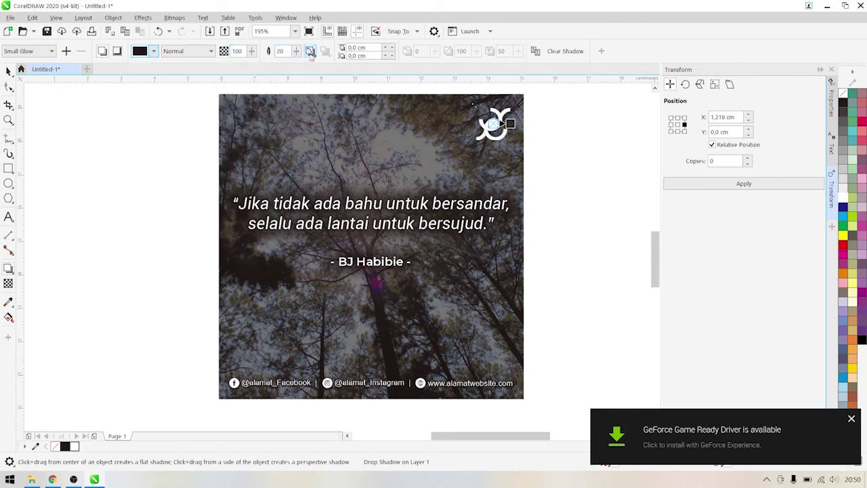
pyautogui.click(310, 51)
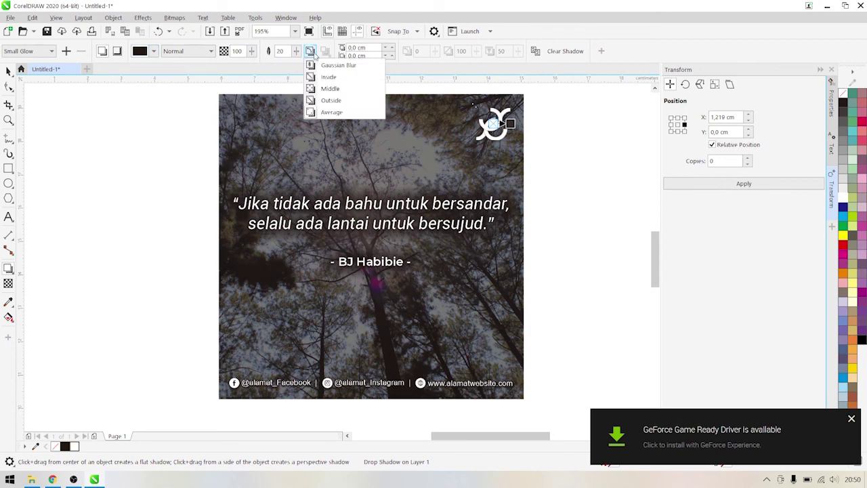
pyautogui.click(316, 100)
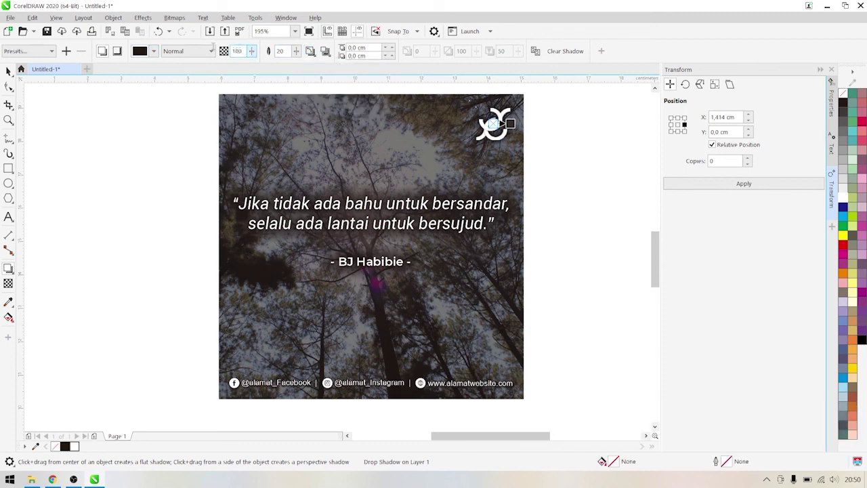
pyautogui.write('80')
pyautogui.press('space')
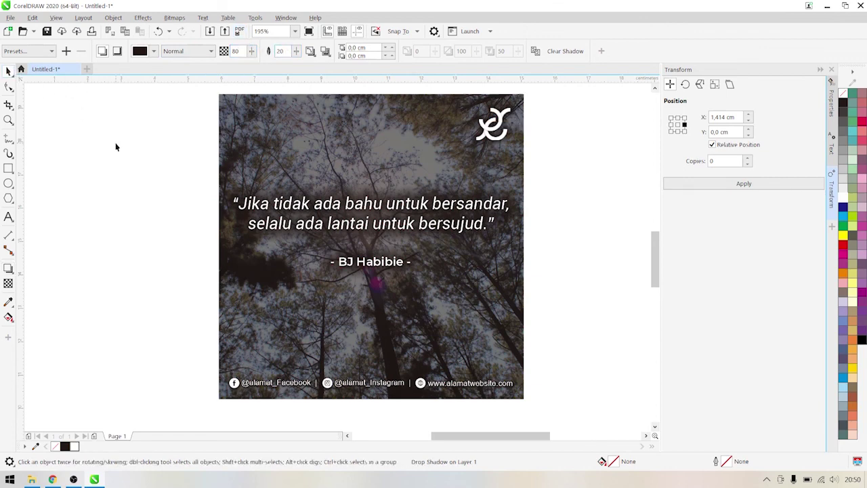
pyautogui.press('Escape')
pyautogui.scroll(1, 644, 122)
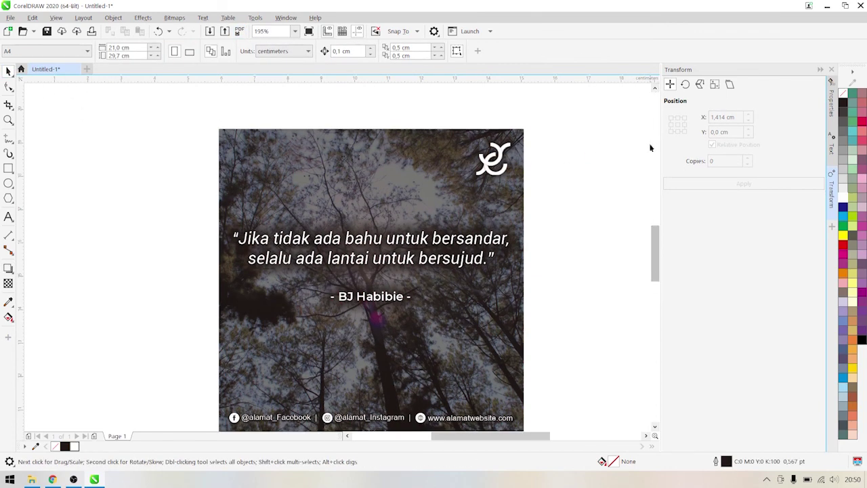
pyautogui.click(646, 436)
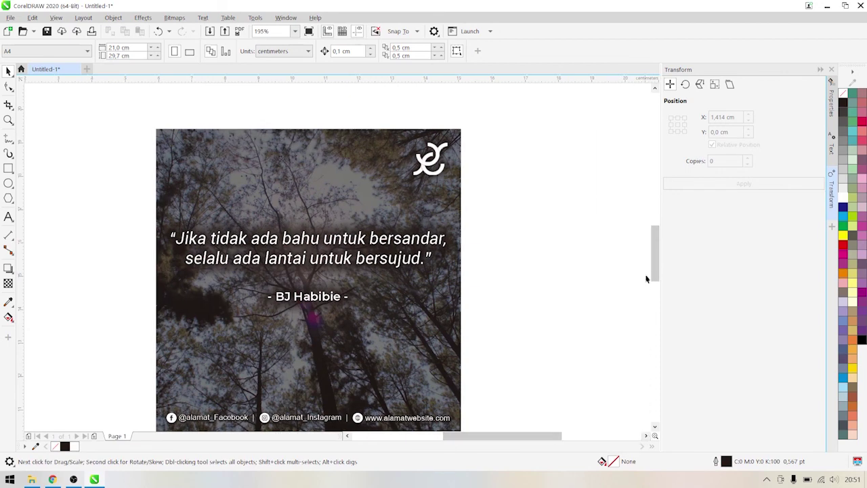
pyautogui.moveTo(655, 267); pyautogui.dragTo(656, 265)
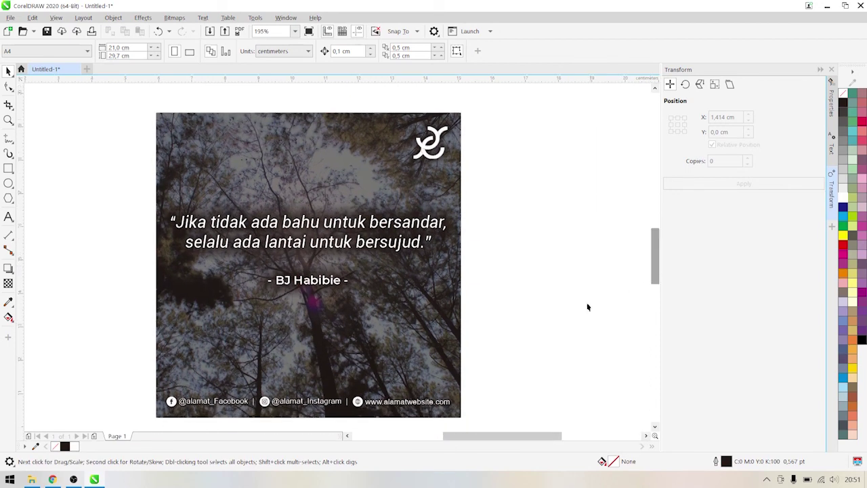